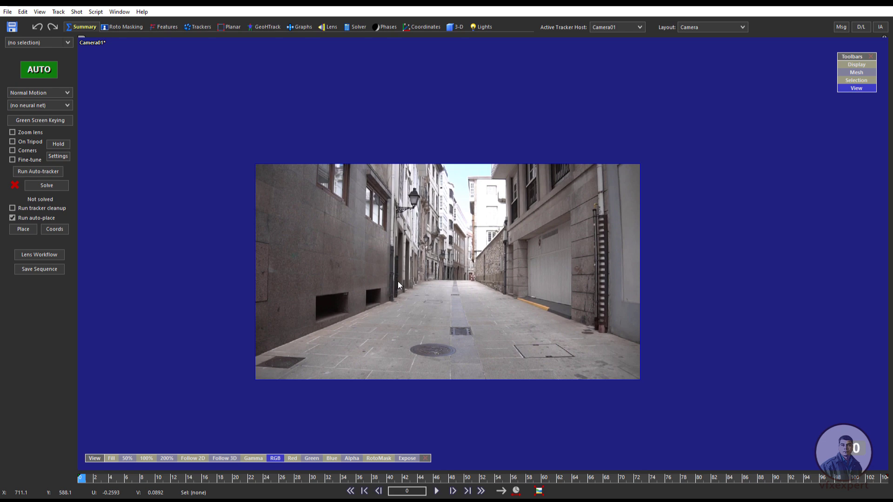
# Start a new scene without saving the current one and load the image sequence beginning with lens_shot.00000
pyautogui.click(9, 12)
pyautogui.click(21, 22)
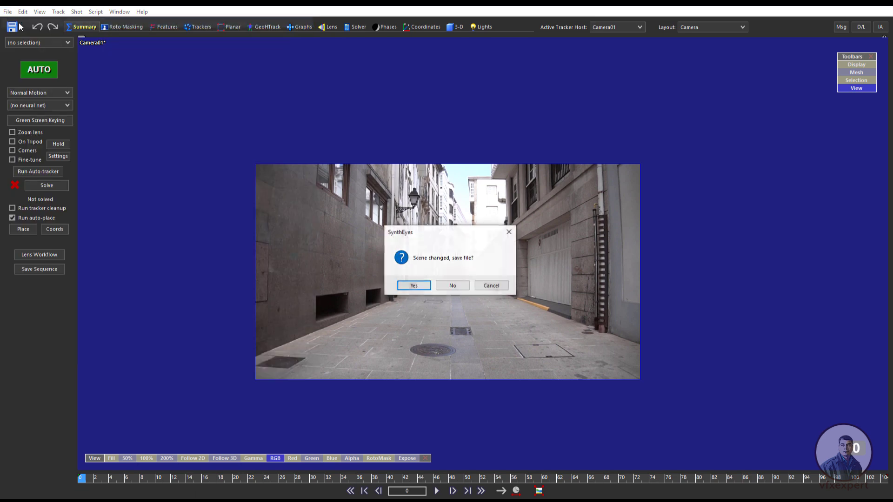
pyautogui.click(452, 285)
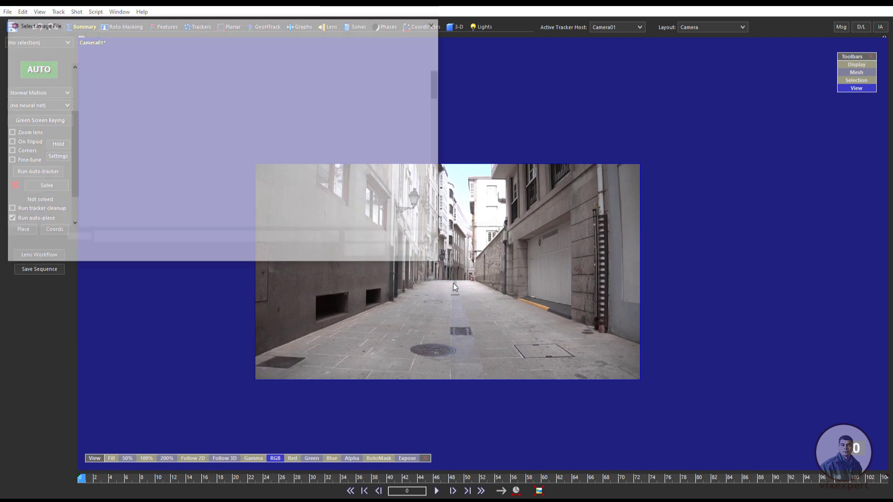
pyautogui.moveTo(355, 29); pyautogui.dragTo(444, 64)
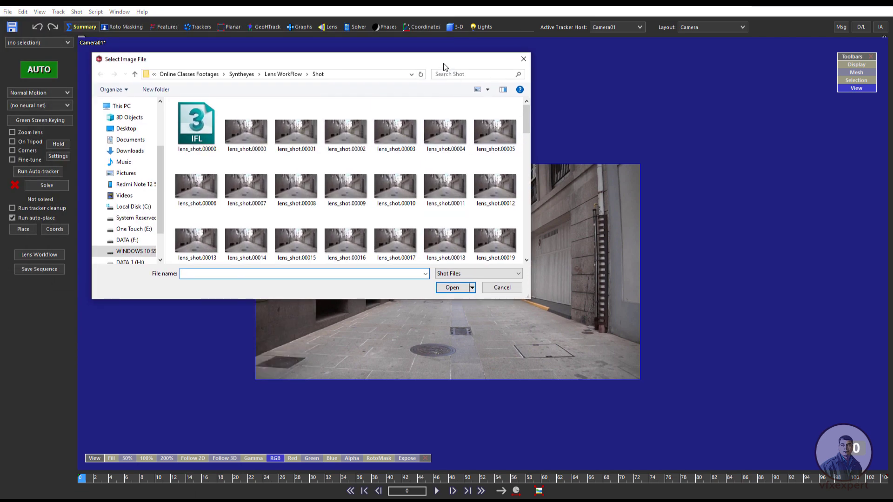
pyautogui.click(260, 140)
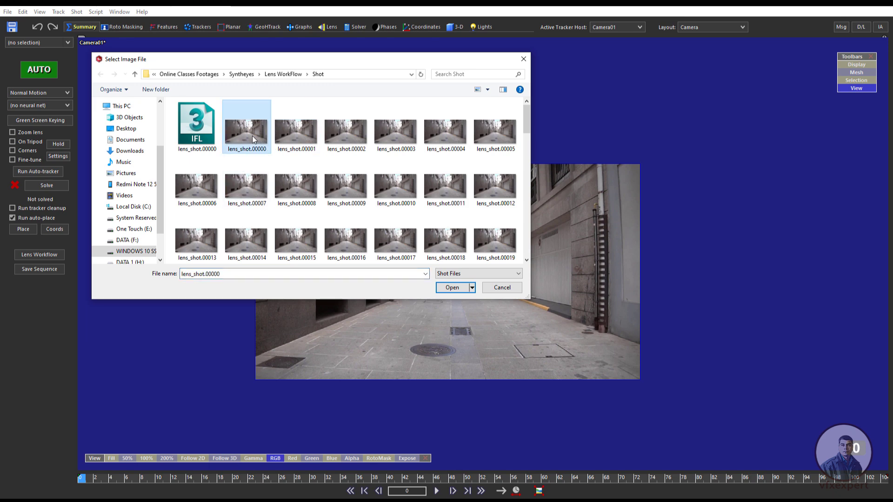
pyautogui.click(453, 287)
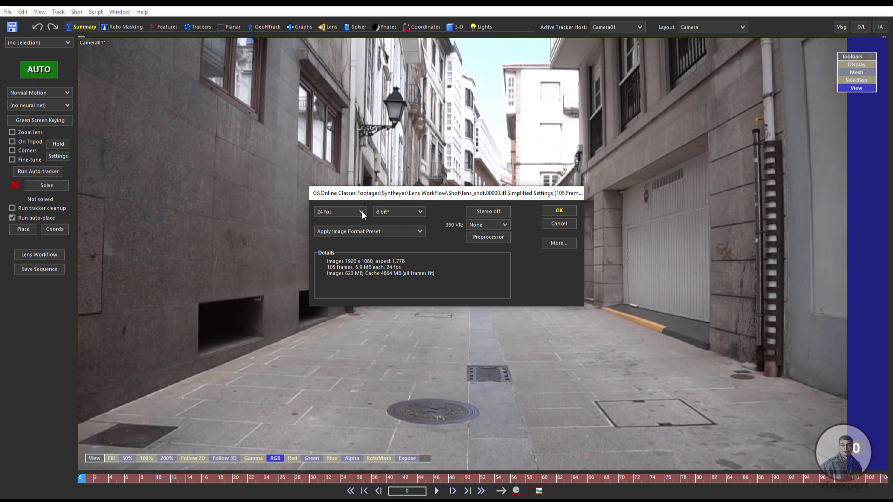
# Choose the shot's frame rate and accept the simplified shot settings
pyautogui.click(362, 211)
pyautogui.click(331, 241)
pyautogui.click(558, 211)
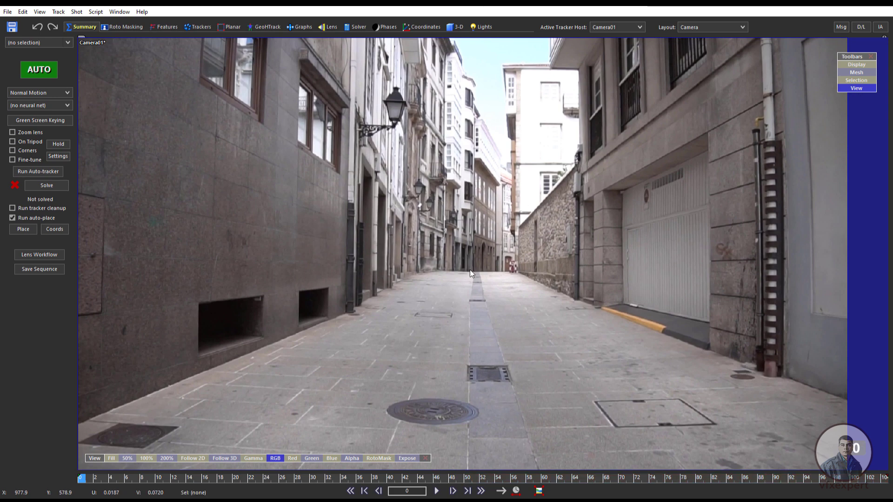
# Play the imported street footage to review the camera motion, and return to the first frame
pyautogui.click(436, 491)
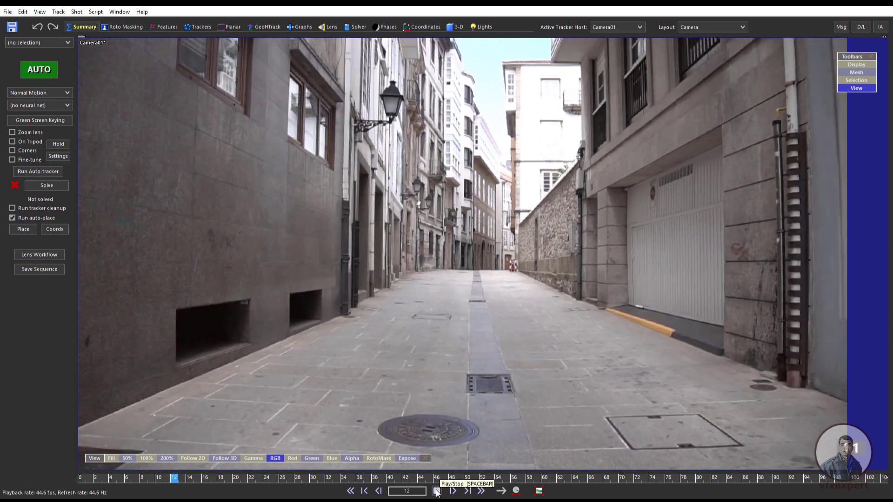
pyautogui.click(436, 491)
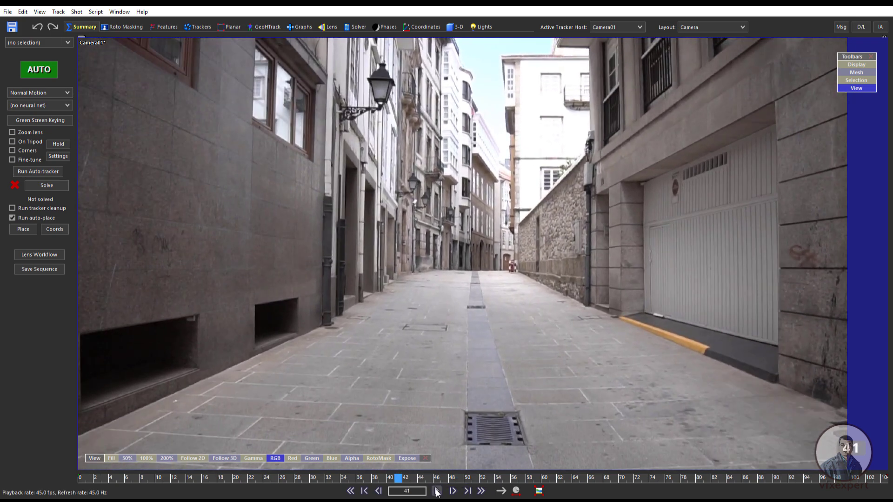
pyautogui.click(351, 491)
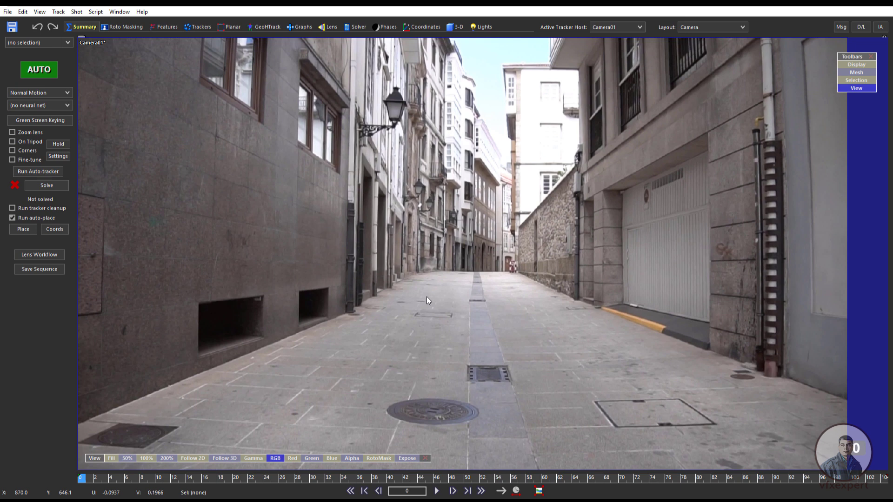
# Run the automatic tracking and solve on the shot, and clean up the bad automatic trackers
pyautogui.click(45, 74)
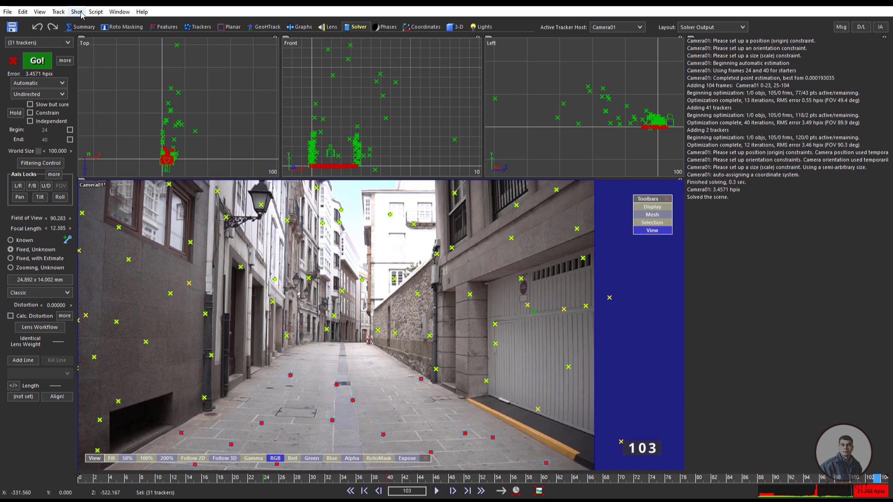
pyautogui.click(59, 12)
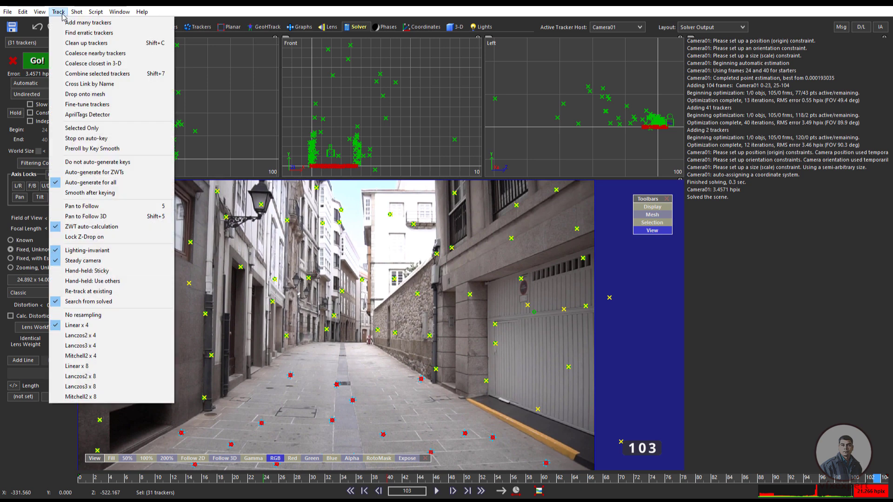
pyautogui.click(84, 44)
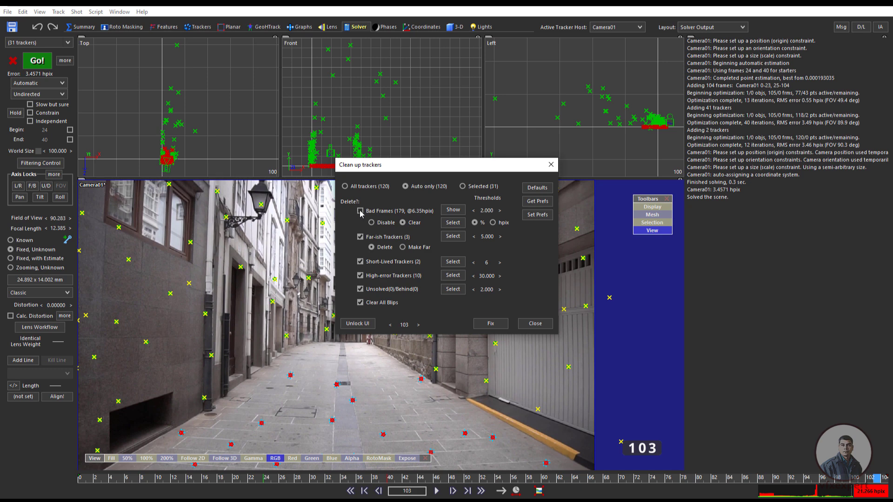
pyautogui.click(492, 323)
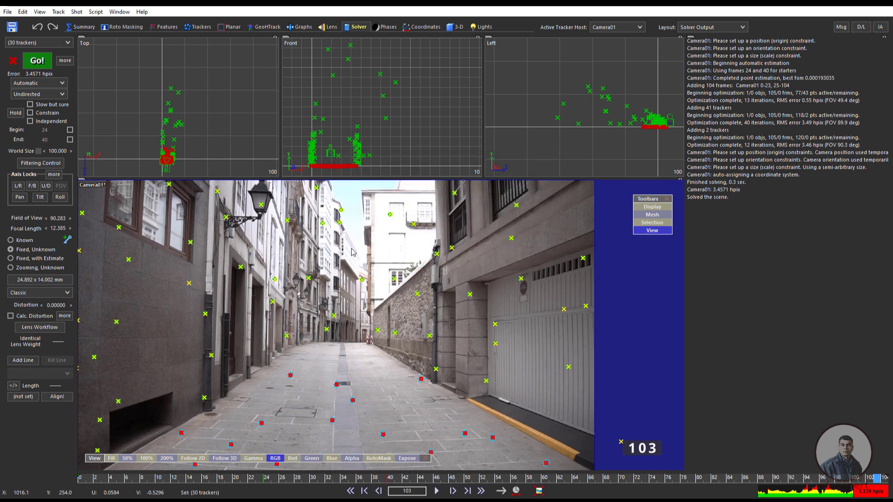
# Set the solver mode to Refine and solve the camera again
pyautogui.click(65, 83)
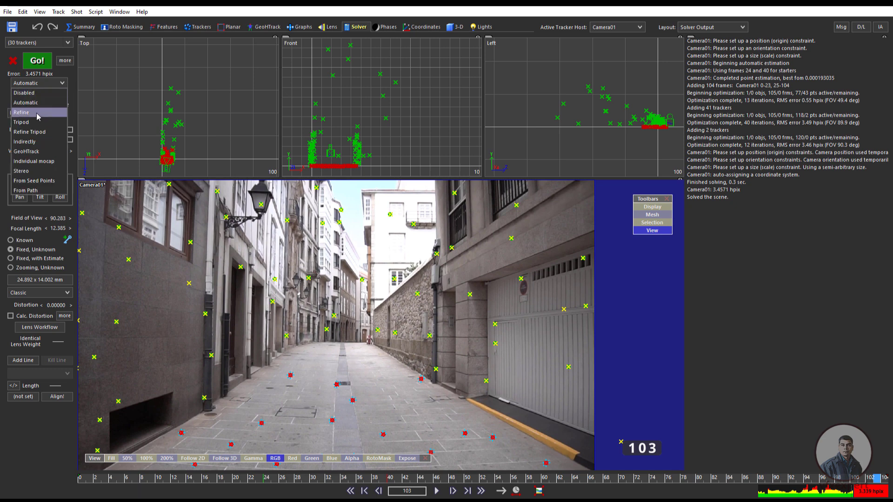
pyautogui.click(37, 117)
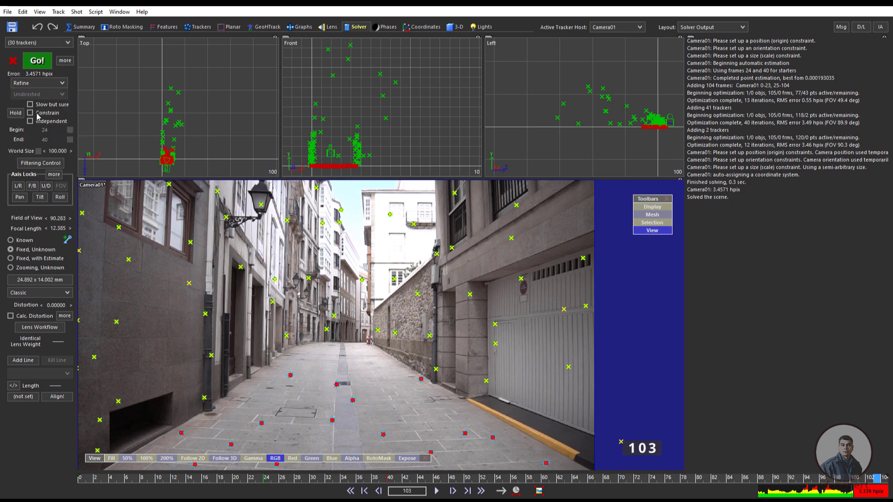
pyautogui.click(40, 66)
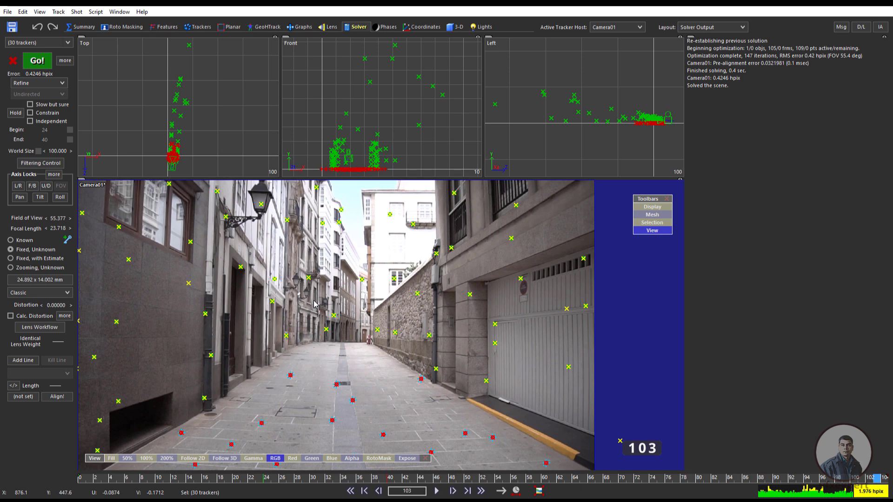
# Save the scene as lens_shot_v001 in the Shot folder
pyautogui.click(9, 13)
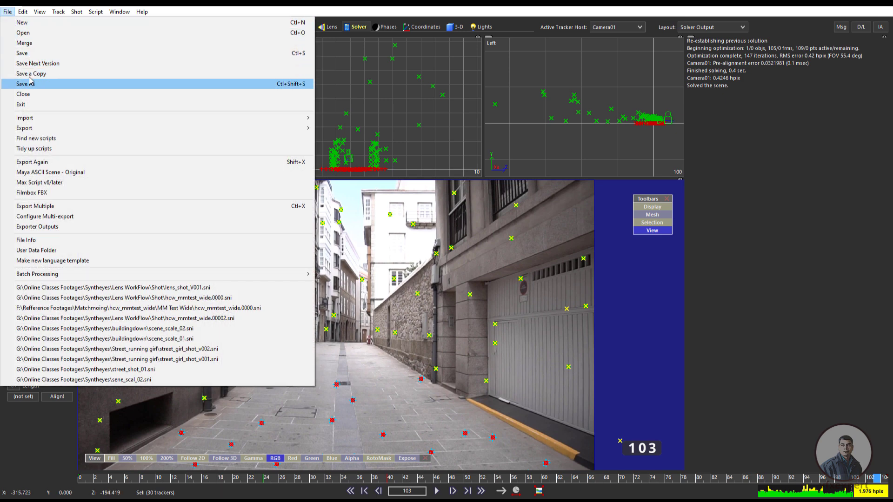
pyautogui.click(24, 53)
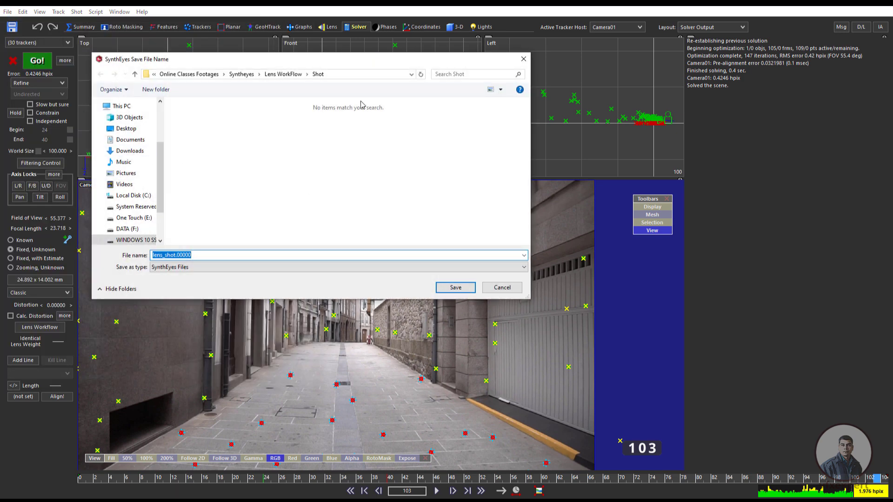
pyautogui.moveTo(216, 254); pyautogui.dragTo(181, 254)
pyautogui.write('_v001')
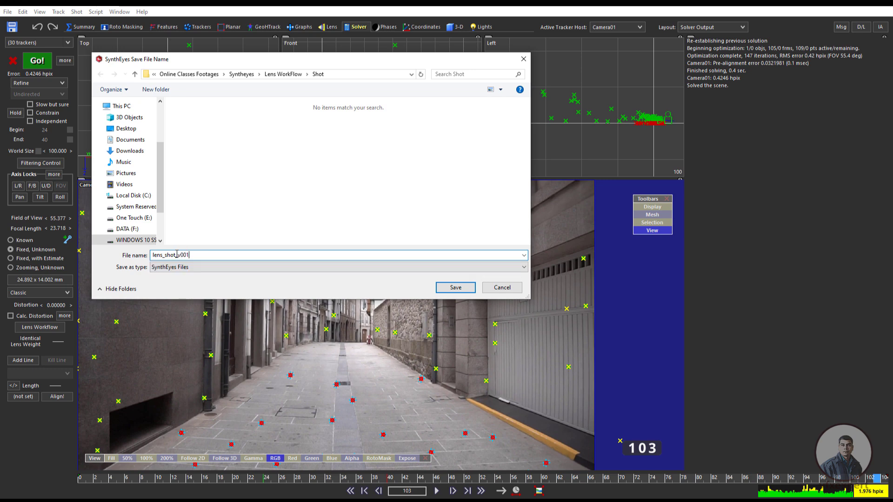
pyautogui.click(455, 288)
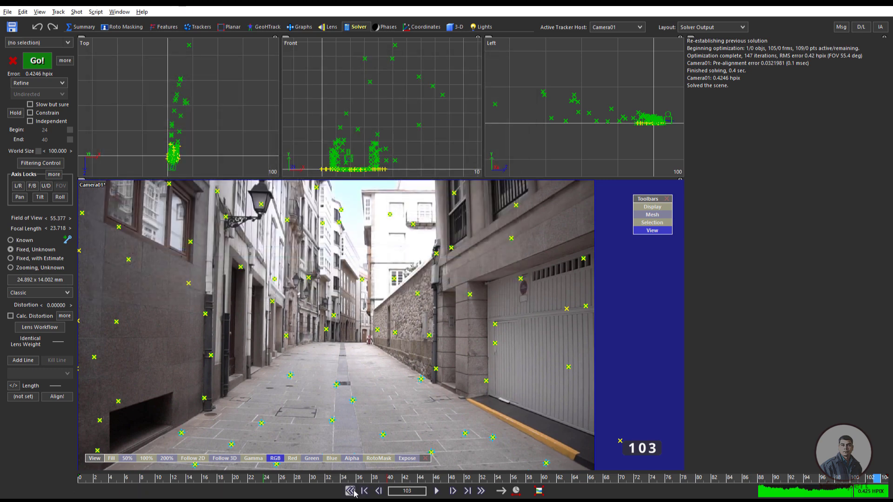
# Play the solved shot from the start and examine how well the trackers stick to the walls and ground
pyautogui.click(364, 491)
pyautogui.click(437, 491)
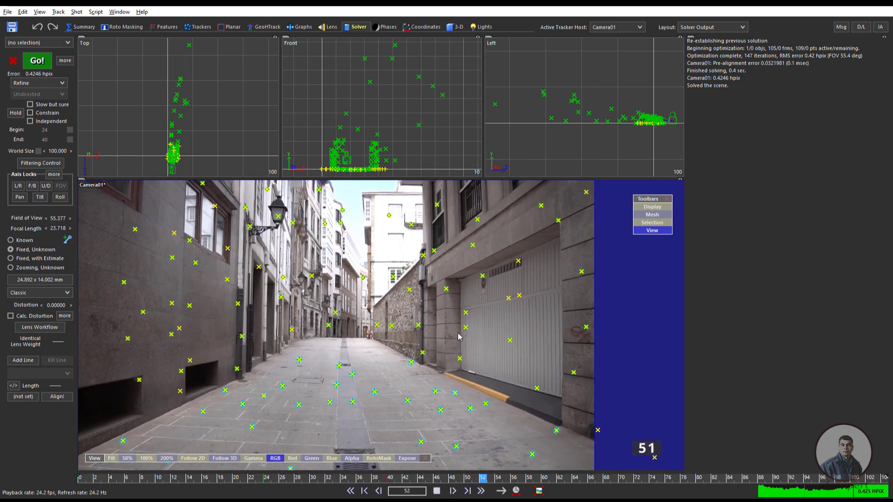
pyautogui.click(436, 491)
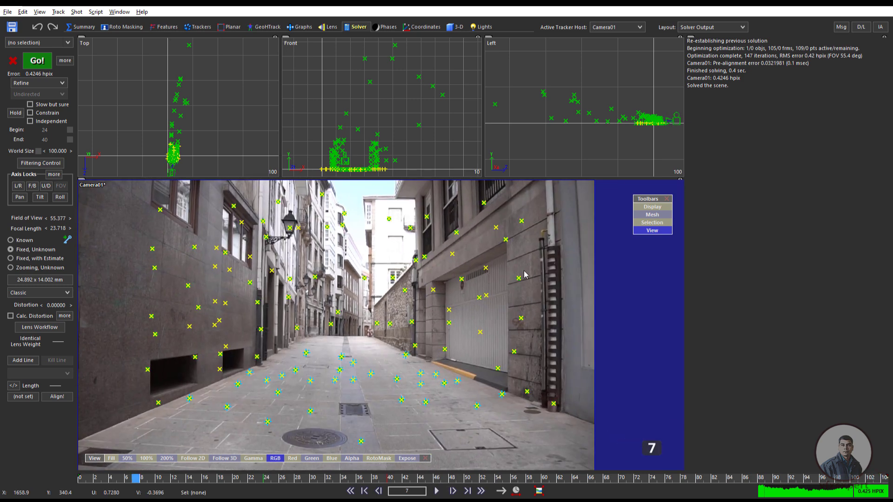
pyautogui.scroll(3, 516, 379)
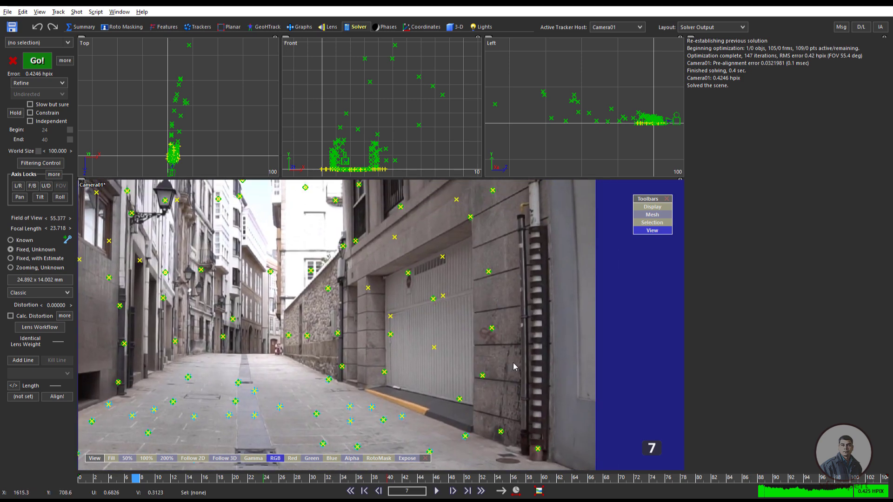
pyautogui.scroll(-3, 533, 246)
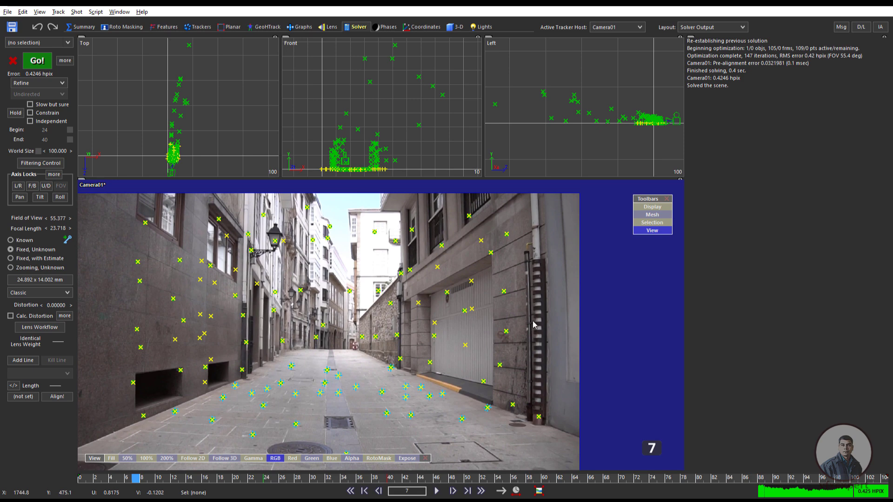
pyautogui.scroll(-2, 516, 326)
pyautogui.scroll(3, 461, 329)
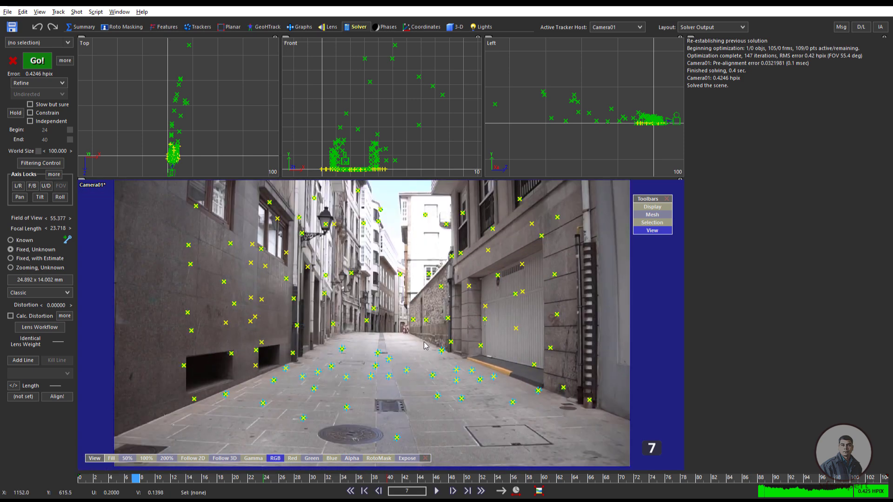
# Enable lens distortion calculation and refine the camera solve with it
pyautogui.click(358, 28)
pyautogui.click(10, 316)
pyautogui.click(38, 61)
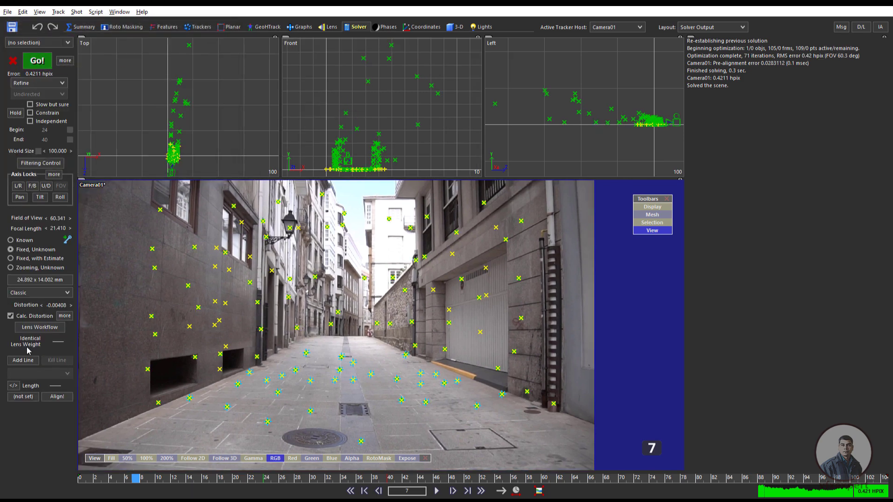
# Examine the advanced lens distortion settings and the distortion grid over the footage
pyautogui.click(65, 317)
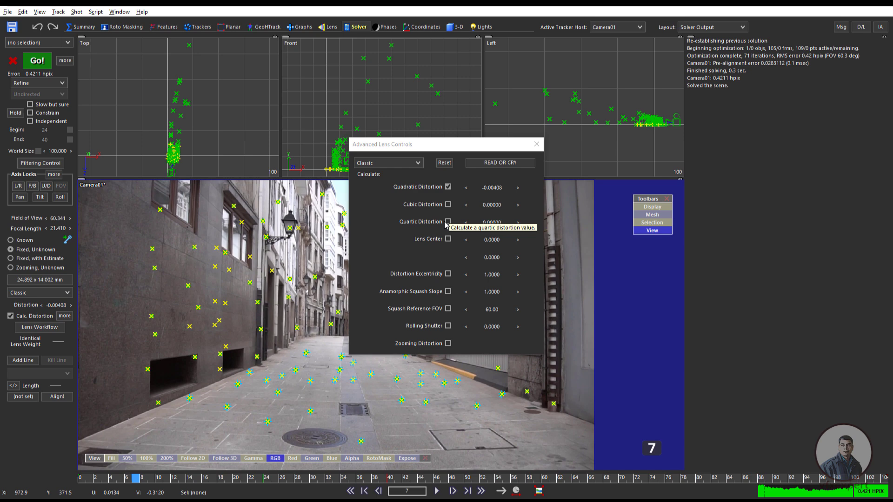
pyautogui.click(537, 145)
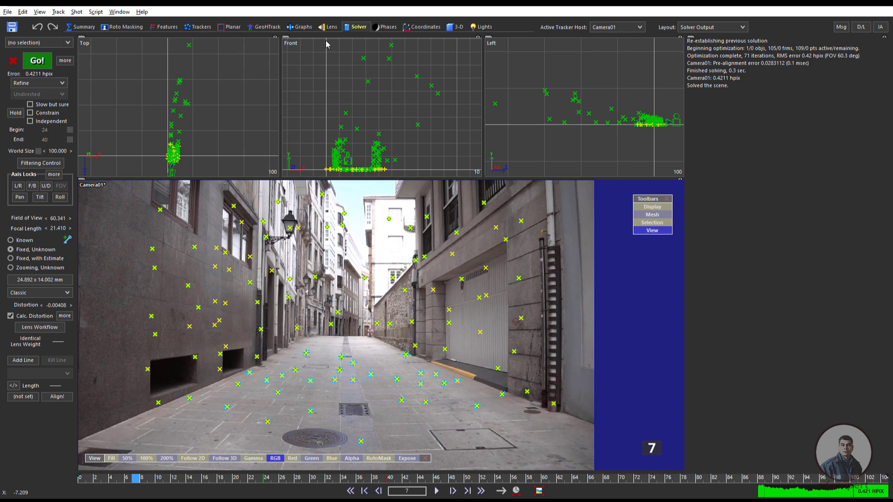
pyautogui.click(332, 27)
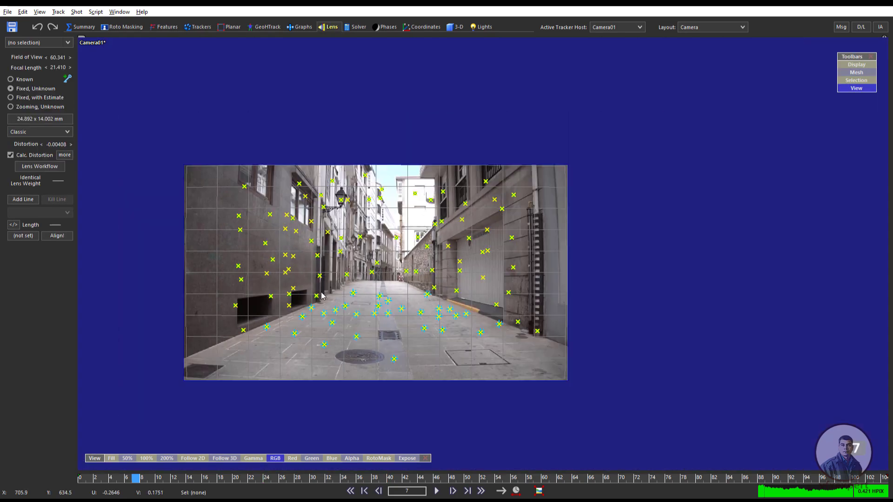
pyautogui.scroll(2, 321, 295)
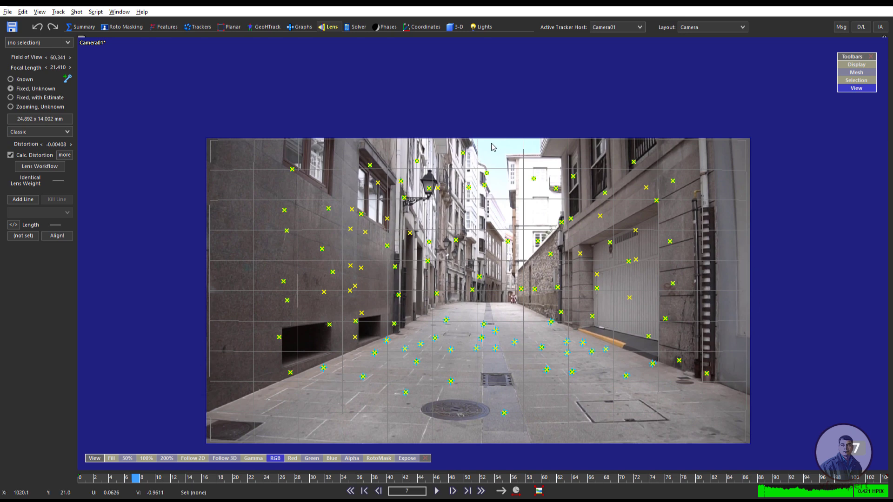
pyautogui.click(357, 27)
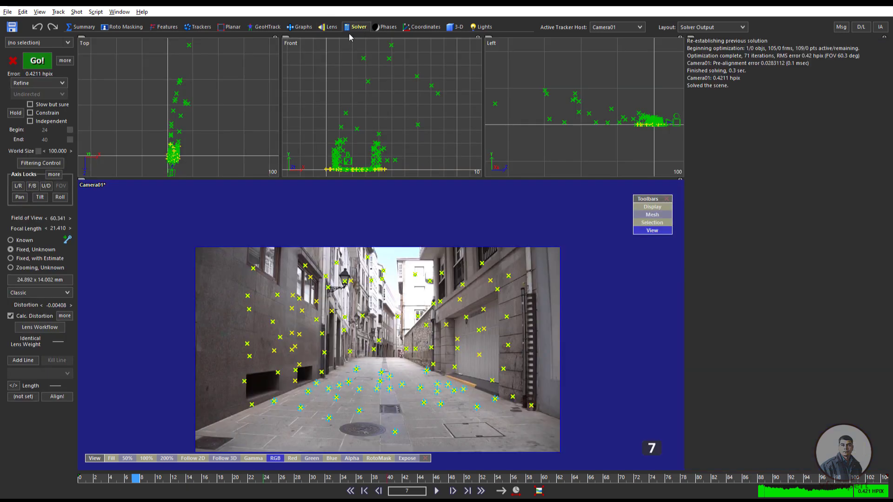
# Add Quartic Distortion to the calculated lens parameters and refine the camera solve again
pyautogui.click(65, 316)
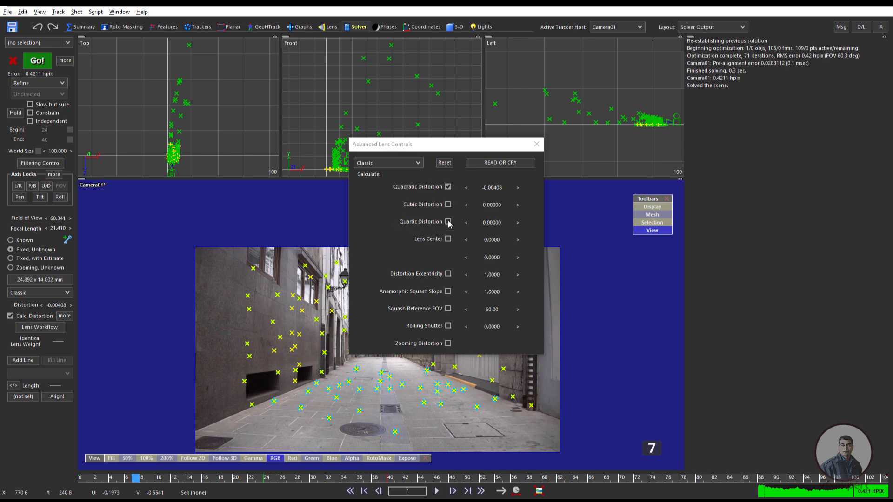
pyautogui.click(448, 222)
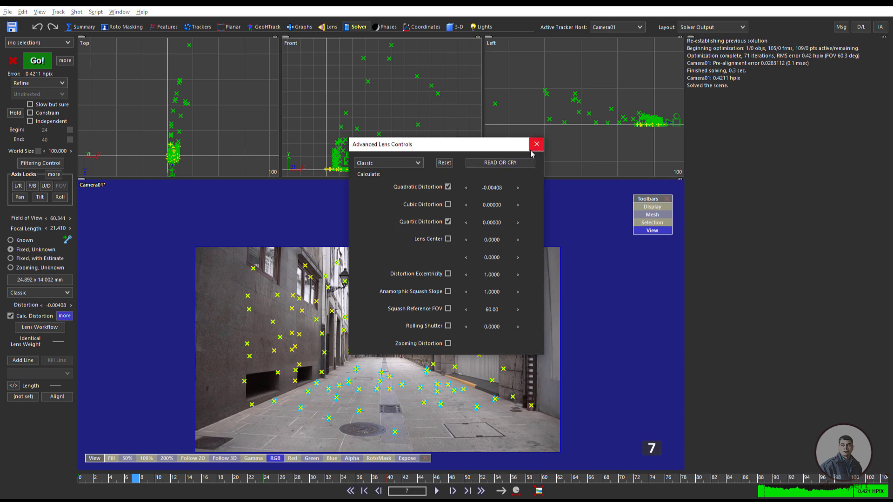
pyautogui.click(537, 145)
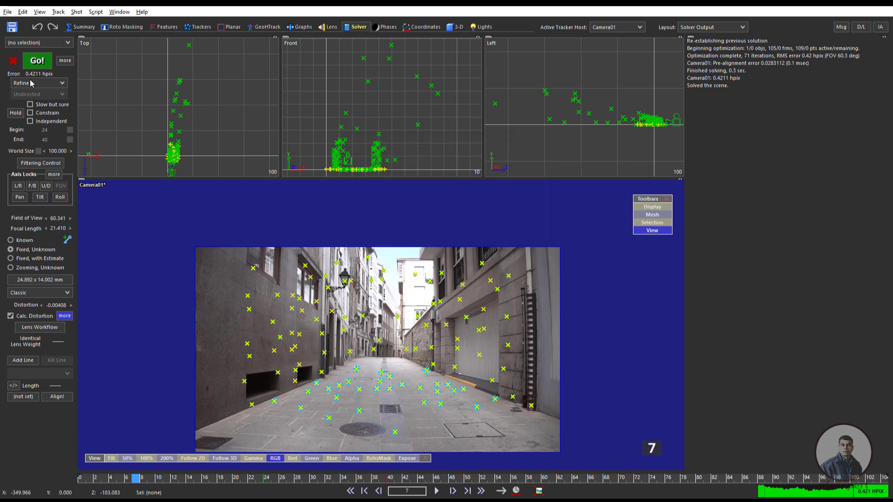
pyautogui.click(41, 65)
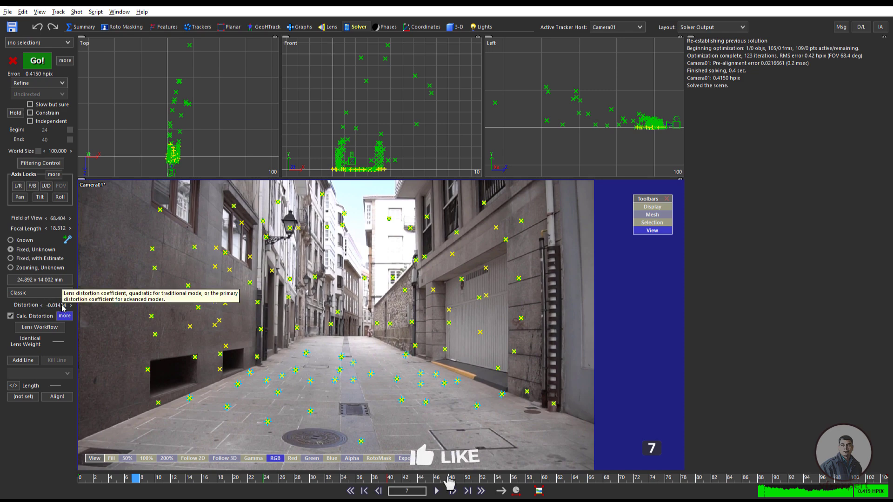
# Examine the distortion grid over the full frame in the lens view, going back to frame 4
pyautogui.click(330, 27)
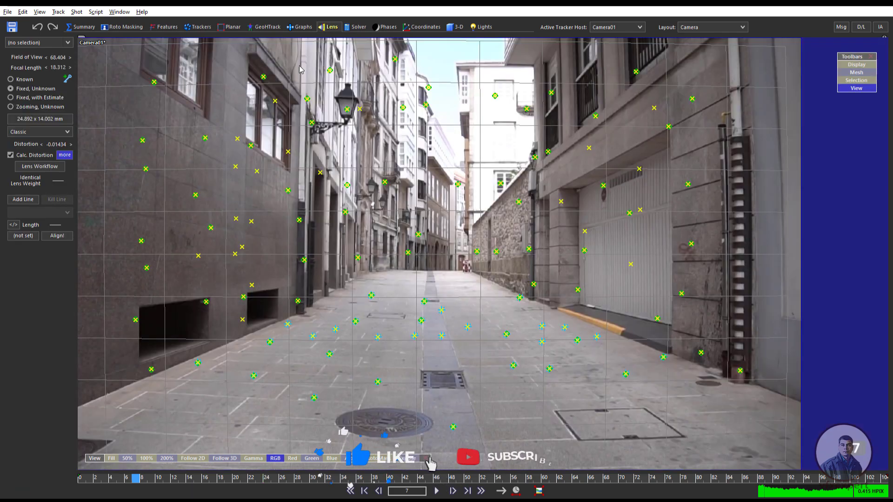
pyautogui.scroll(-1, 222, 311)
pyautogui.moveTo(223, 311); pyautogui.dragTo(283, 331, button='middle')
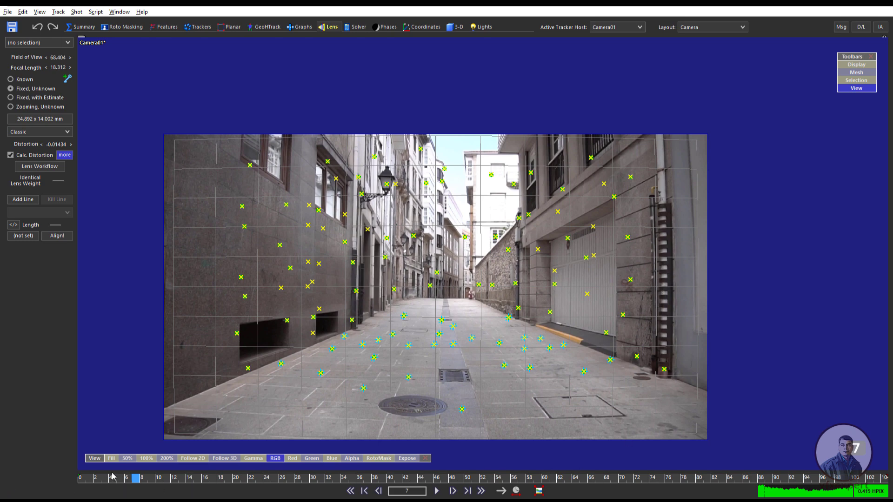
pyautogui.moveTo(138, 483); pyautogui.dragTo(112, 476)
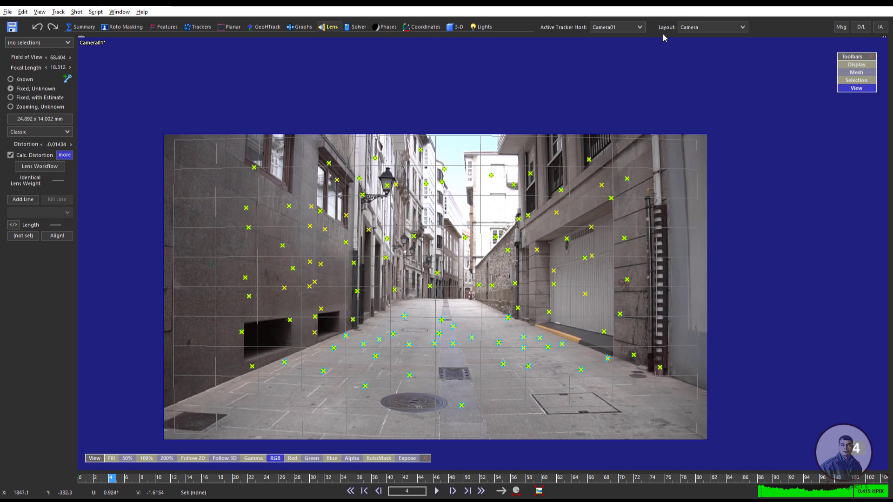
# Show the shot in the Perspective layout, locked to the tracked camera and with 2D panning active
pyautogui.click(707, 28)
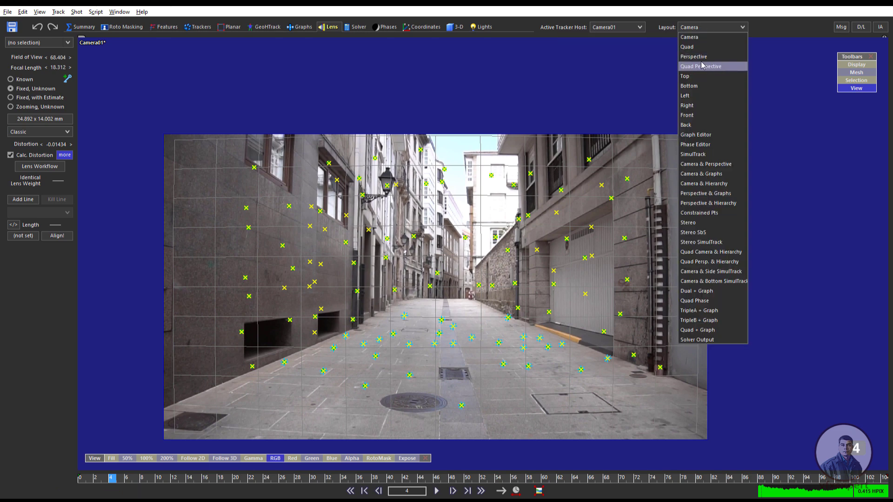
pyautogui.click(701, 57)
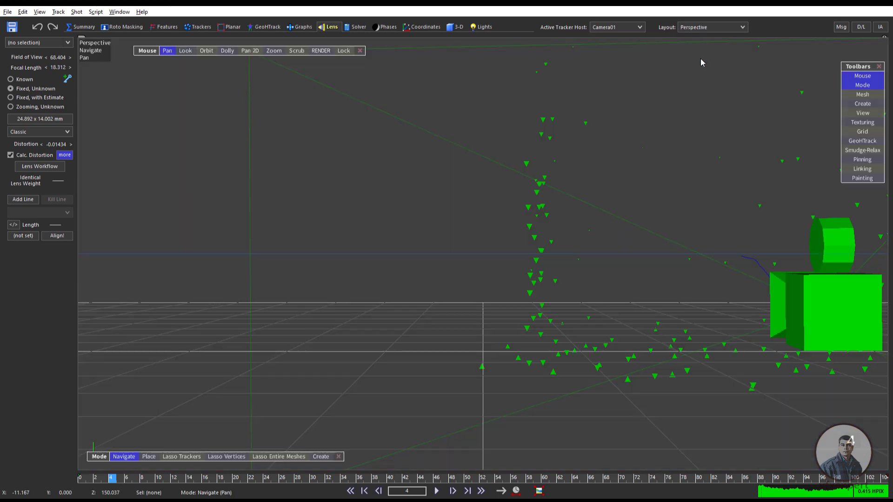
pyautogui.click(342, 51)
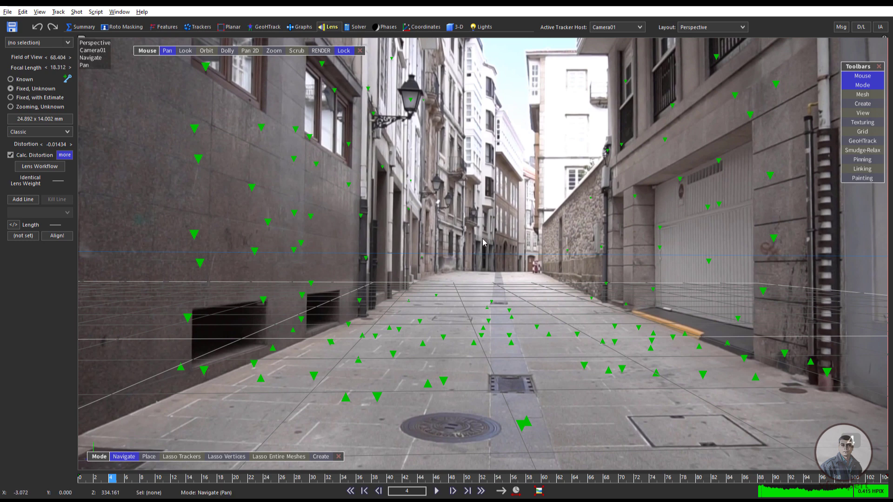
pyautogui.click(250, 51)
pyautogui.moveTo(303, 96); pyautogui.dragTo(305, 104)
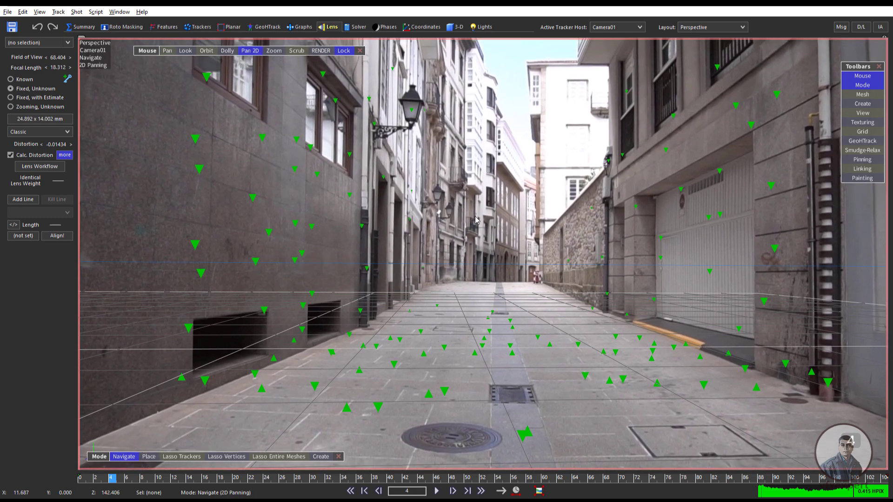
# Examine the undistorted footage and its warped image borders in the camera-locked perspective view
pyautogui.scroll(-4, 475, 219)
pyautogui.scroll(3, 637, 227)
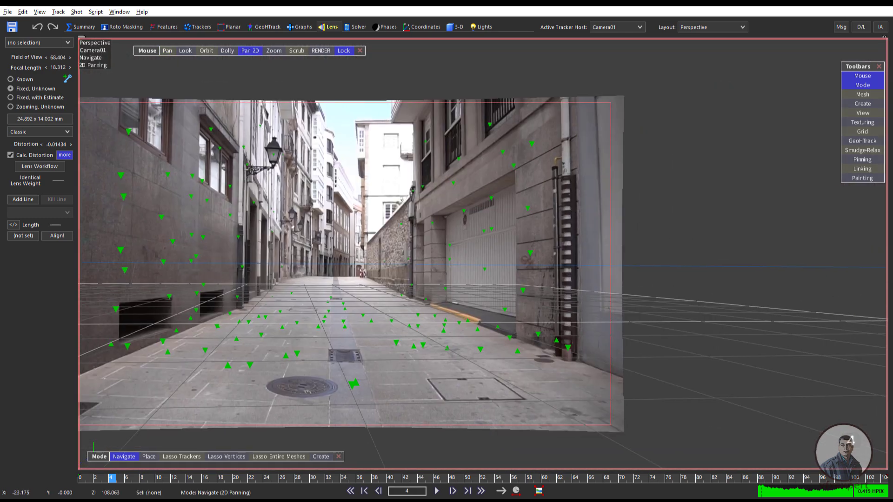
pyautogui.scroll(3, 568, 196)
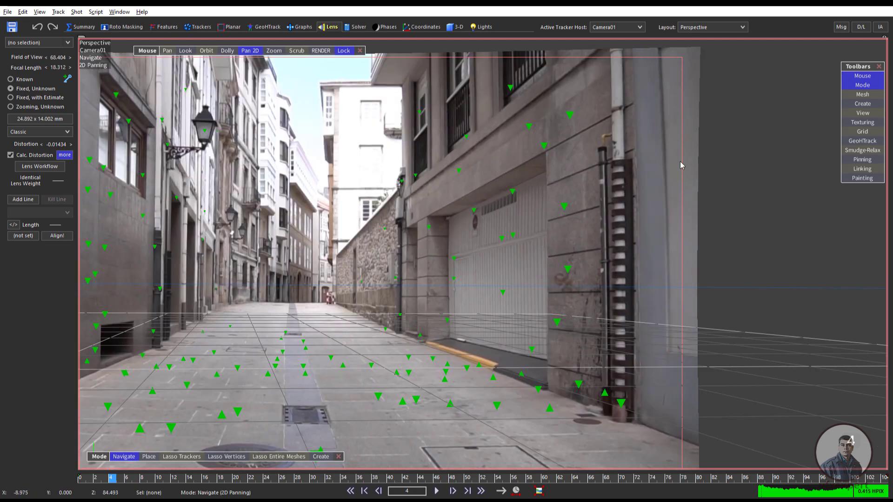
pyautogui.scroll(-3, 678, 195)
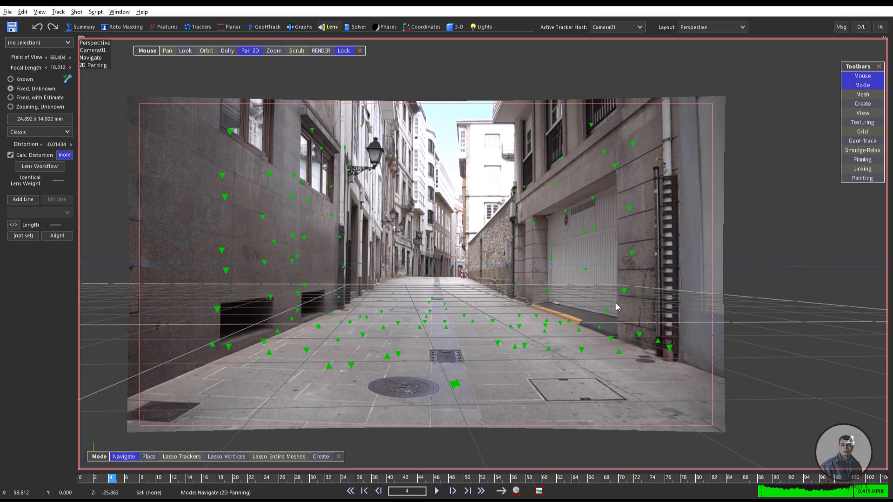
pyautogui.moveTo(591, 251); pyautogui.dragTo(626, 252)
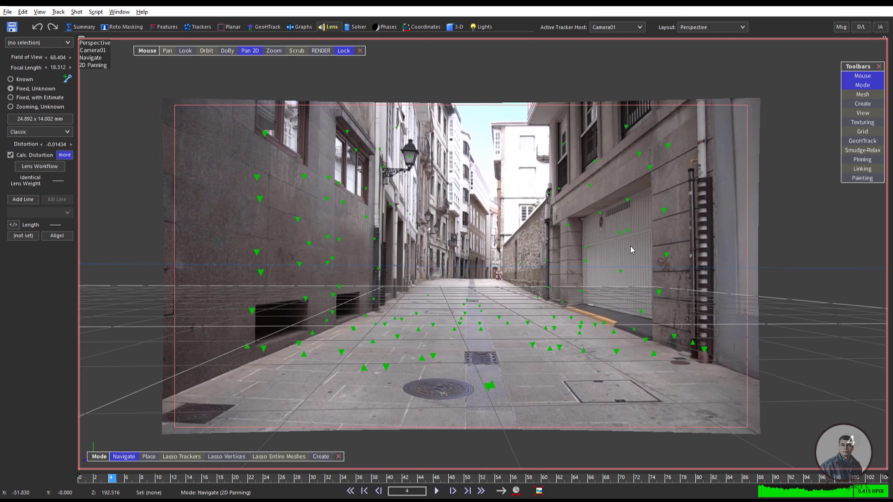
# Compare the original and undistorted garage wall side by side in the Camera & Perspective layout
pyautogui.click(721, 30)
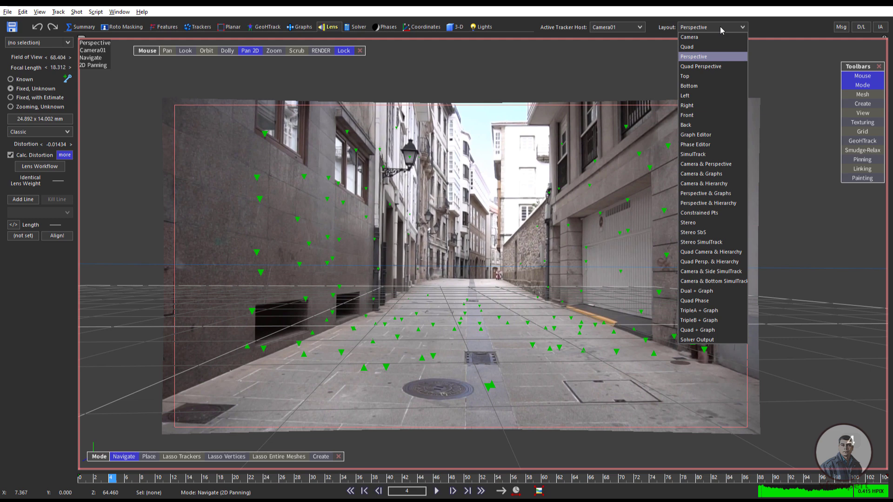
pyautogui.click(712, 165)
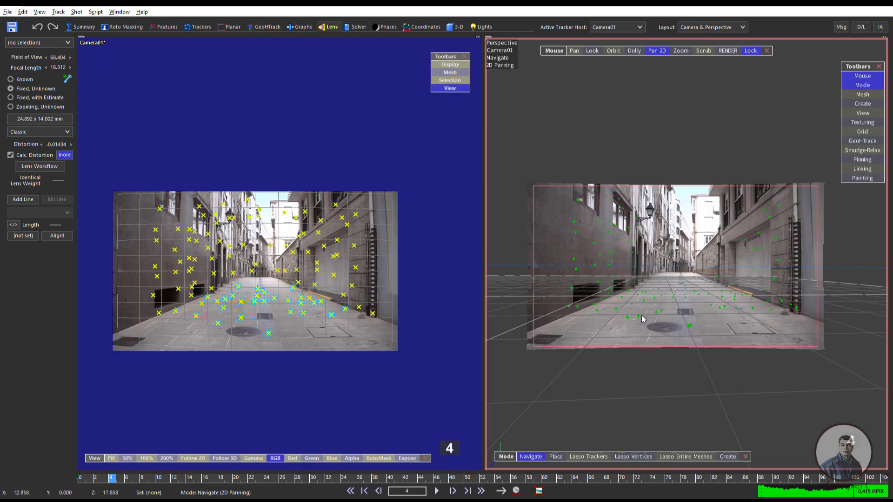
pyautogui.scroll(6, 663, 309)
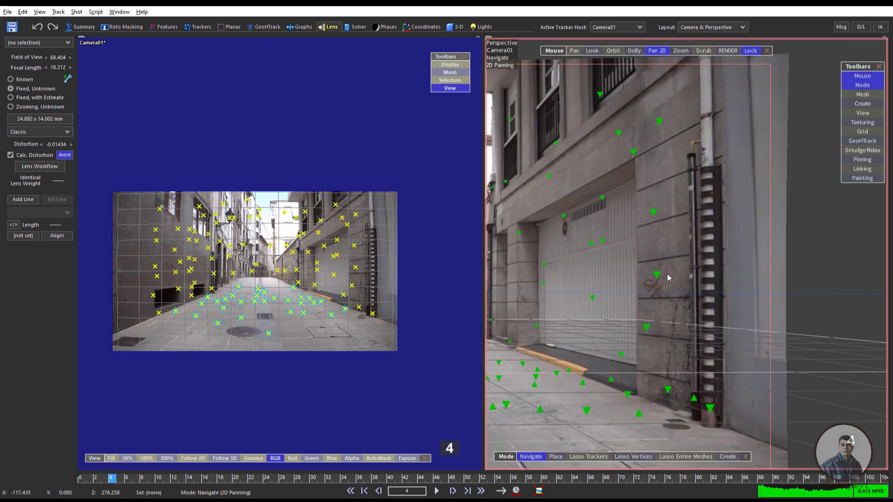
pyautogui.scroll(5, 333, 296)
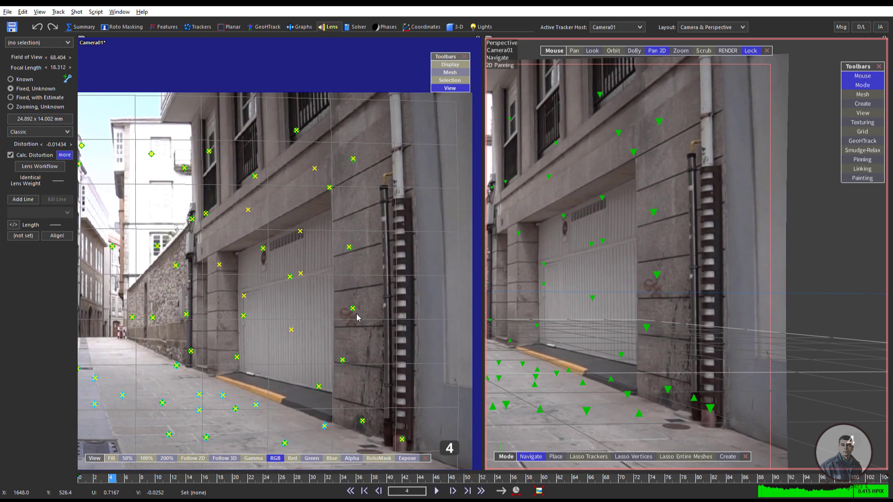
pyautogui.scroll(-3, 357, 318)
pyautogui.scroll(3, 394, 329)
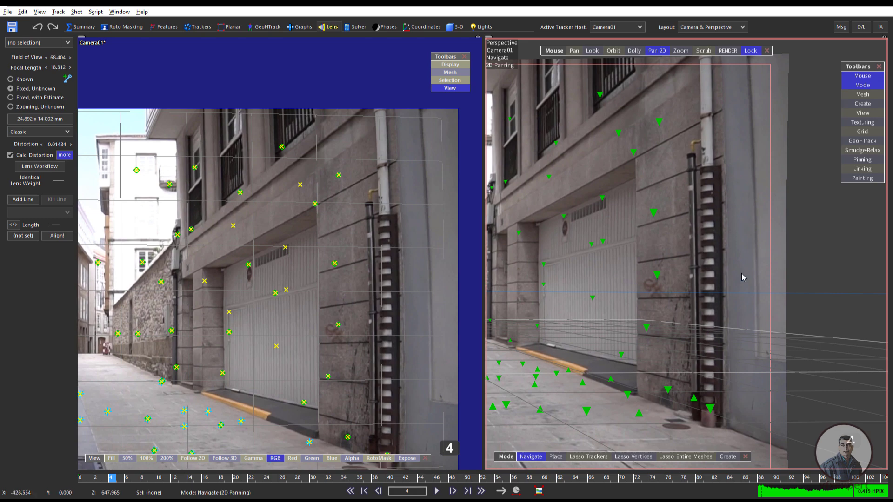
pyautogui.scroll(-3, 616, 275)
# Return to the full Perspective layout, view the whole undistorted image, and go back to frame 0
pyautogui.click(711, 27)
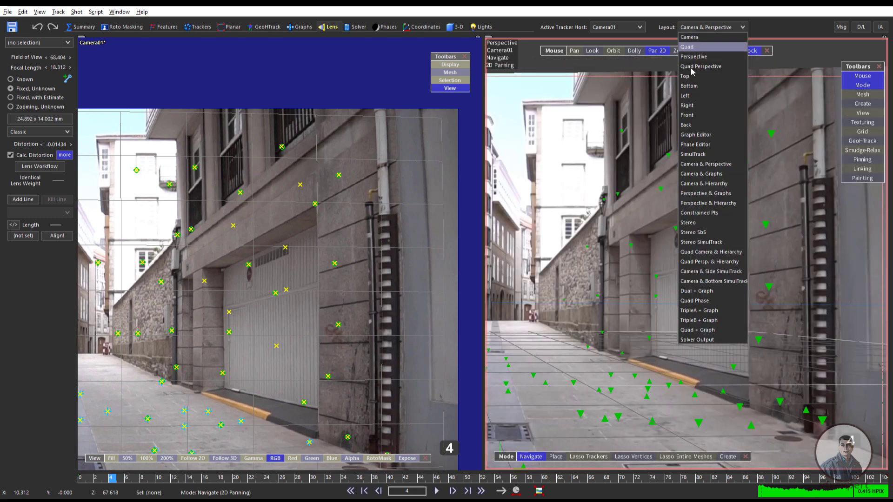
pyautogui.click(700, 57)
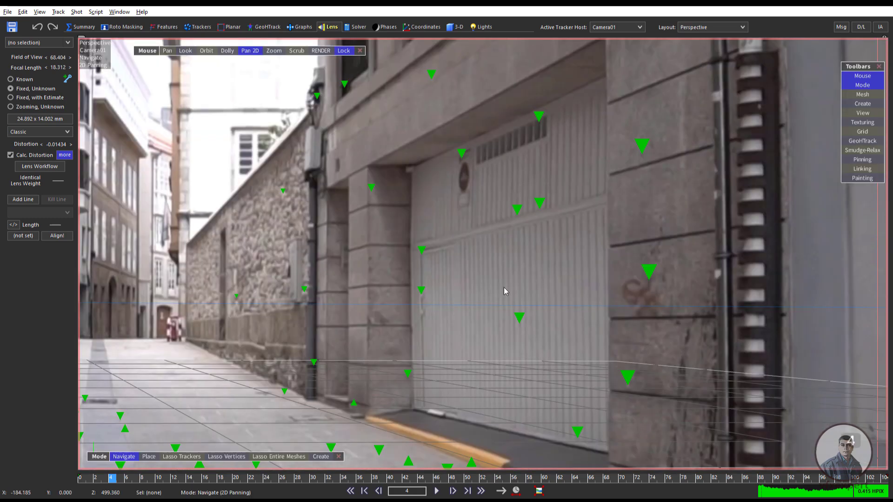
pyautogui.scroll(-8, 504, 288)
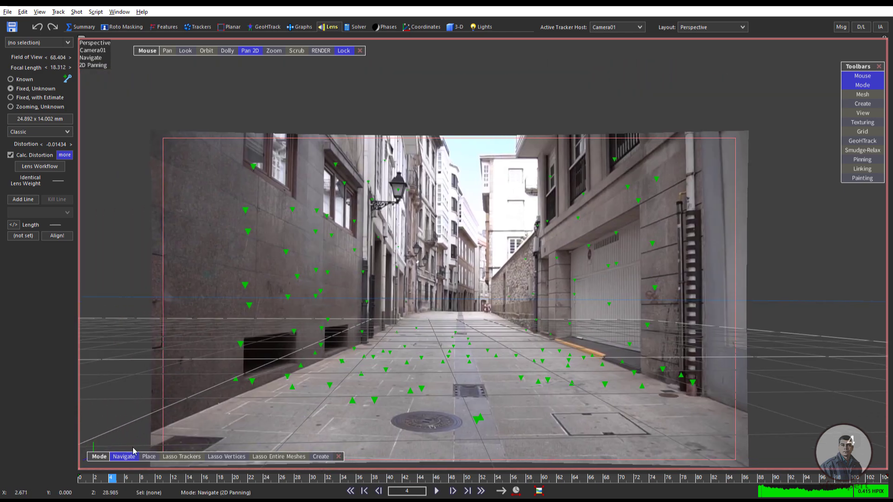
pyautogui.moveTo(153, 483); pyautogui.dragTo(52, 463)
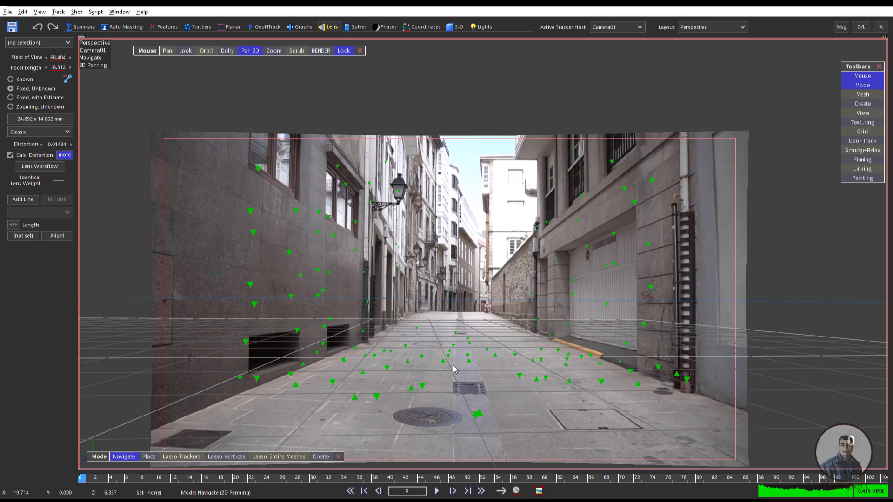
# Examine the solved point cloud from all sides in the 3-D room with the Quad Perspective layout
pyautogui.click(458, 27)
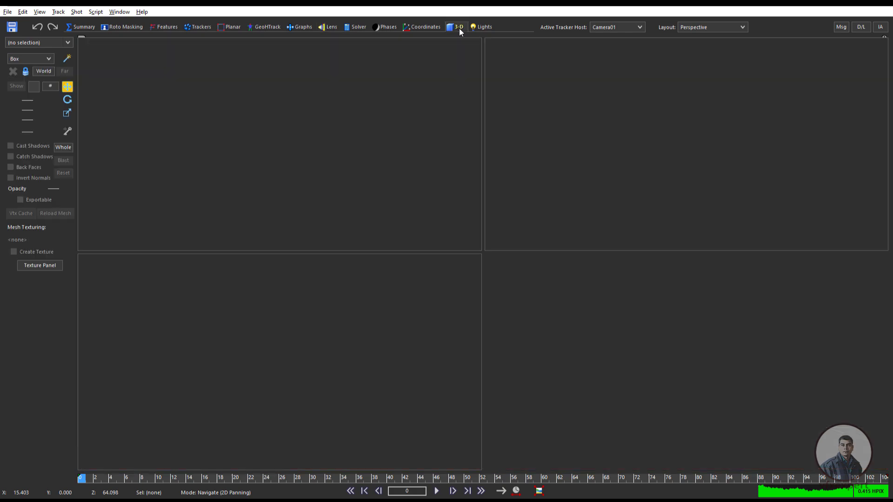
pyautogui.click(701, 31)
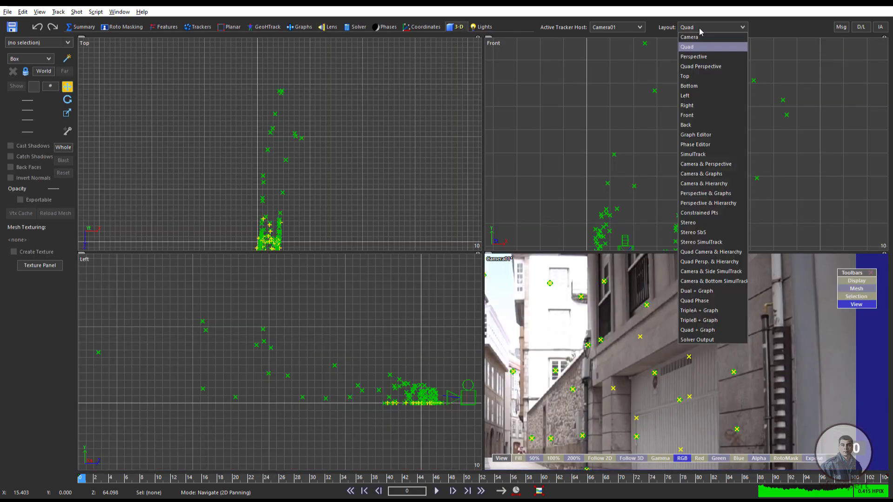
pyautogui.click(699, 66)
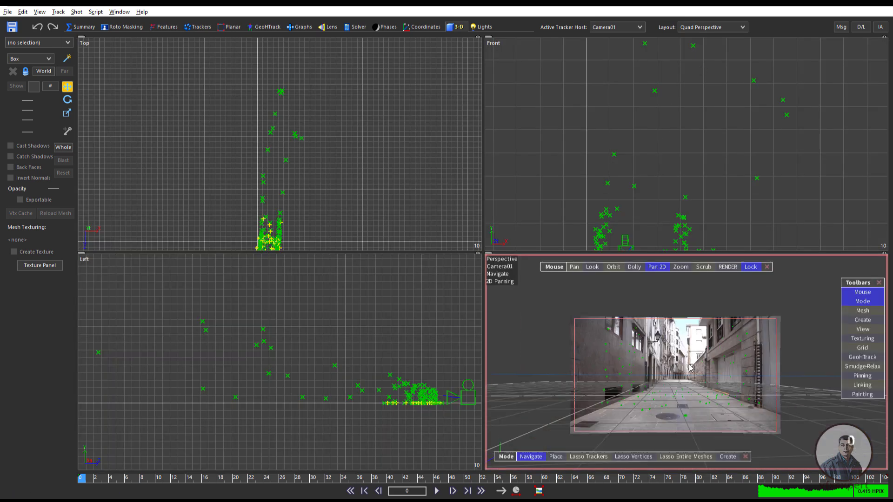
pyautogui.scroll(3, 654, 414)
pyautogui.moveTo(279, 245); pyautogui.dragTo(302, 195, button='middle')
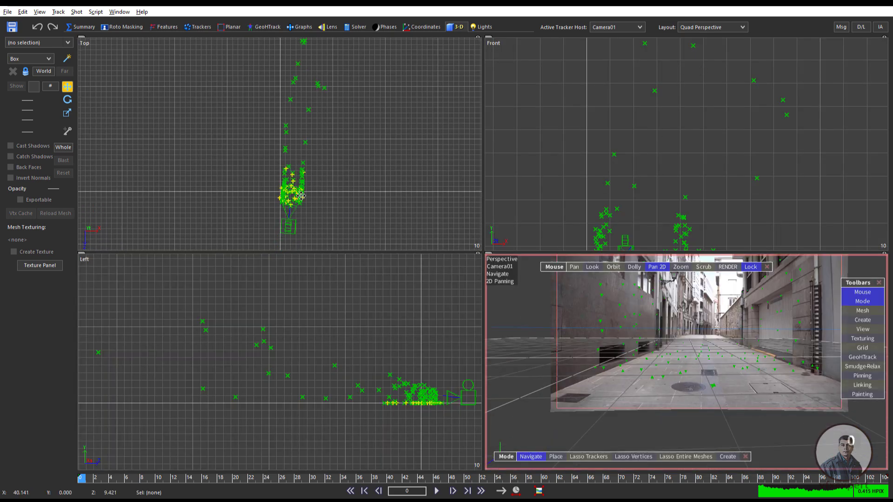
pyautogui.scroll(2, 301, 196)
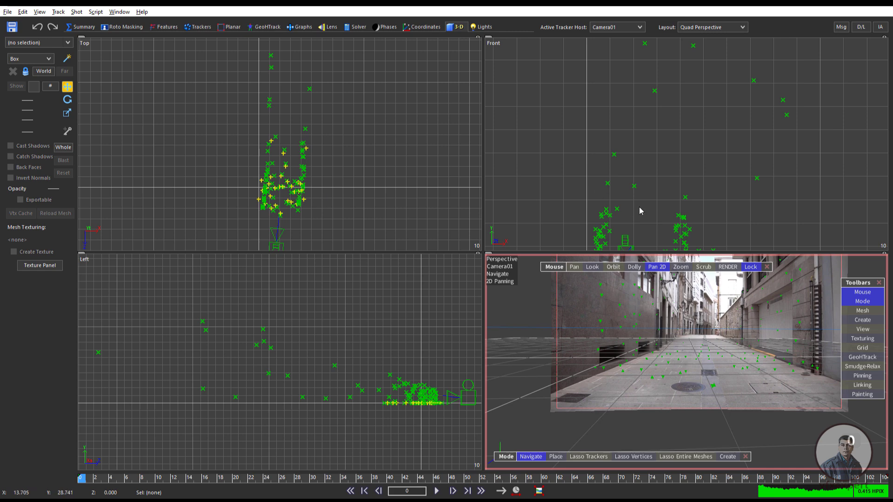
pyautogui.moveTo(640, 209); pyautogui.dragTo(663, 144, button='middle')
pyautogui.moveTo(416, 398); pyautogui.dragTo(375, 372, button='middle')
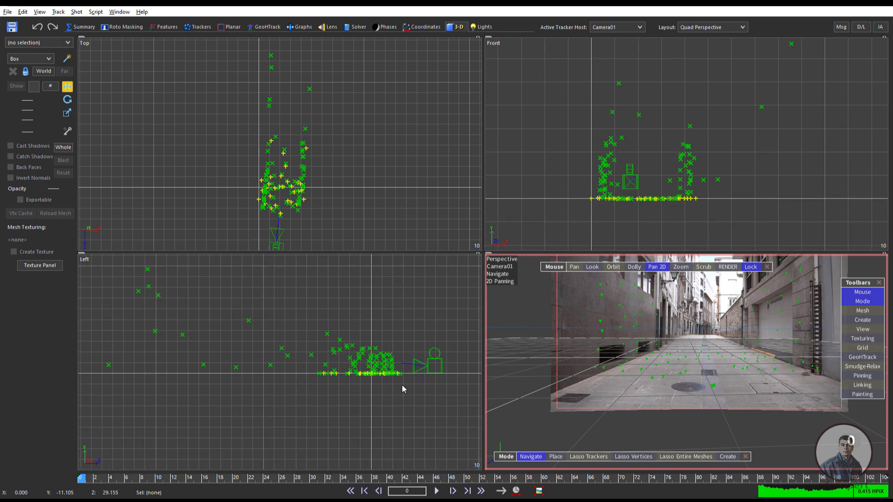
pyautogui.scroll(3, 364, 378)
pyautogui.scroll(2, 587, 365)
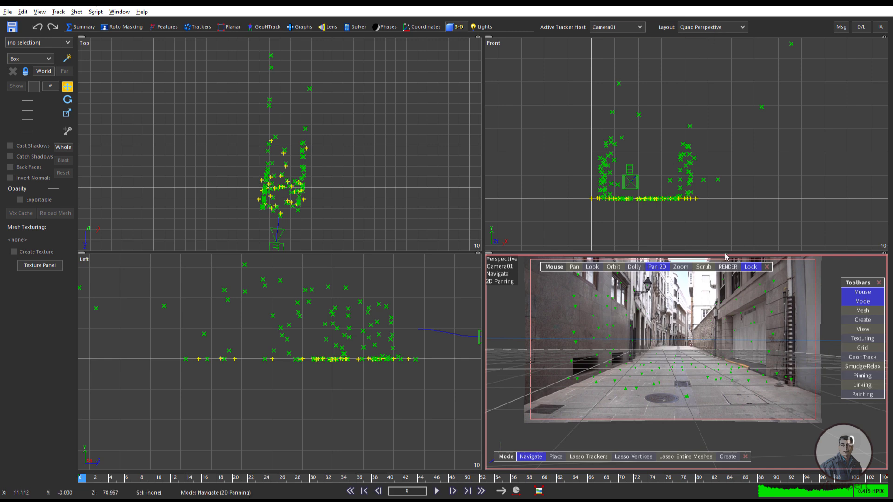
# Switch to the Quad layout and examine the ground trackers in the camera view
pyautogui.click(728, 28)
pyautogui.click(687, 47)
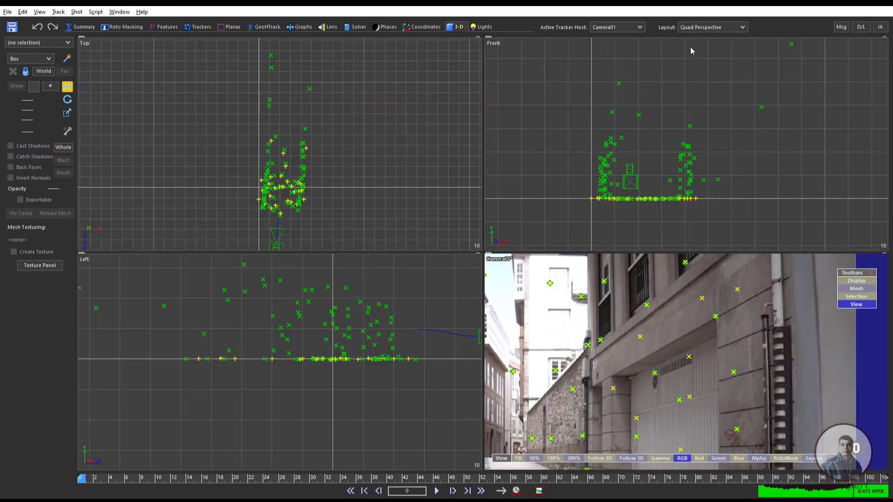
pyautogui.scroll(-3, 619, 393)
pyautogui.scroll(2, 612, 392)
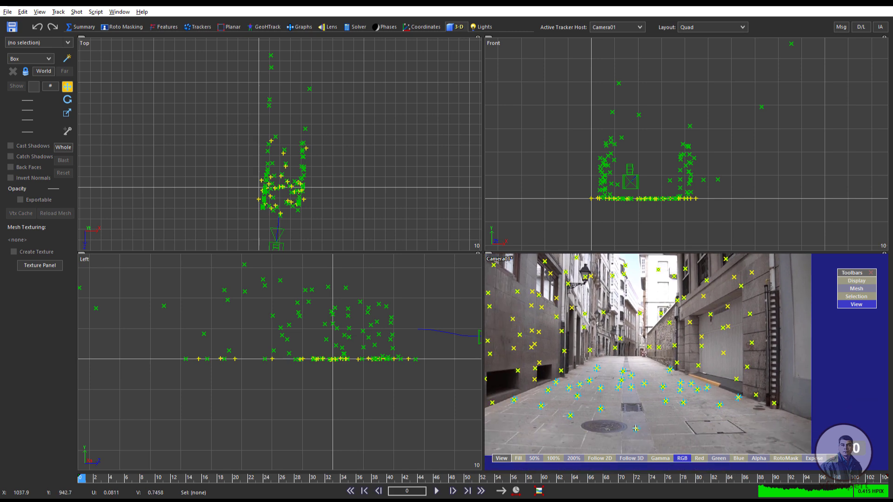
pyautogui.scroll(2, 586, 408)
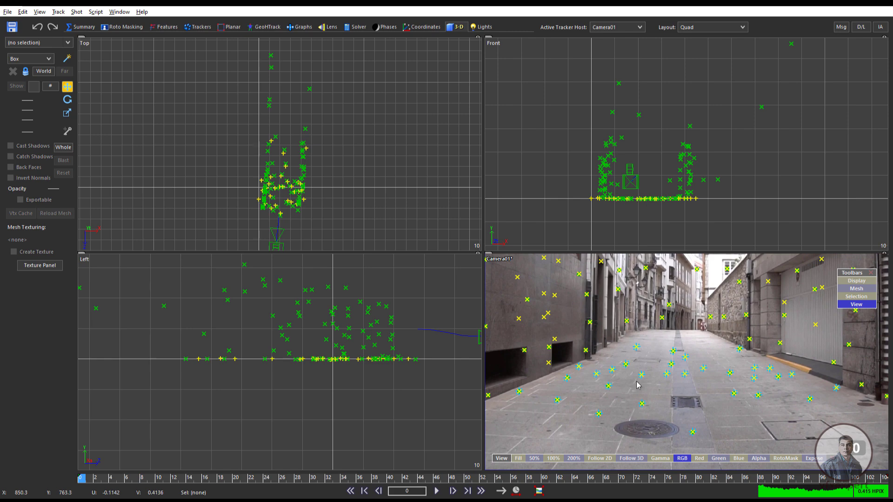
# In the Coordinates room, select all trackers and set their coordinate constraints to Unconstrained
pyautogui.click(423, 26)
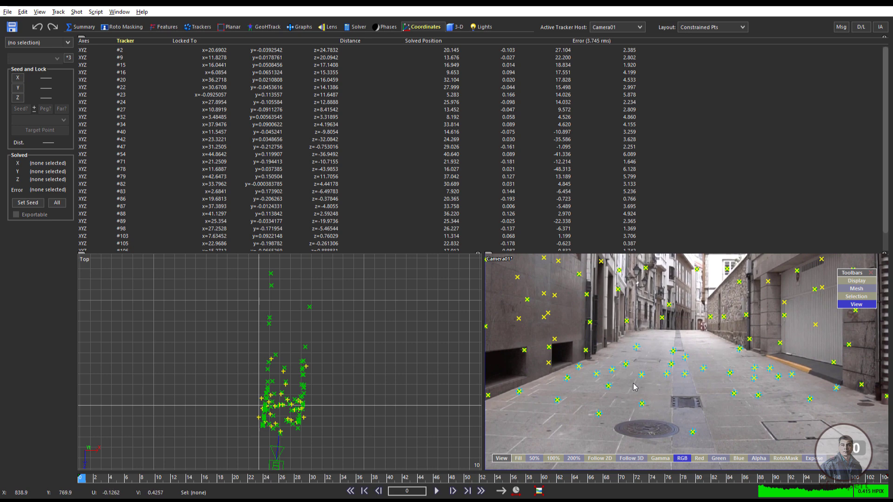
pyautogui.hotkey('ctrl', 'a')
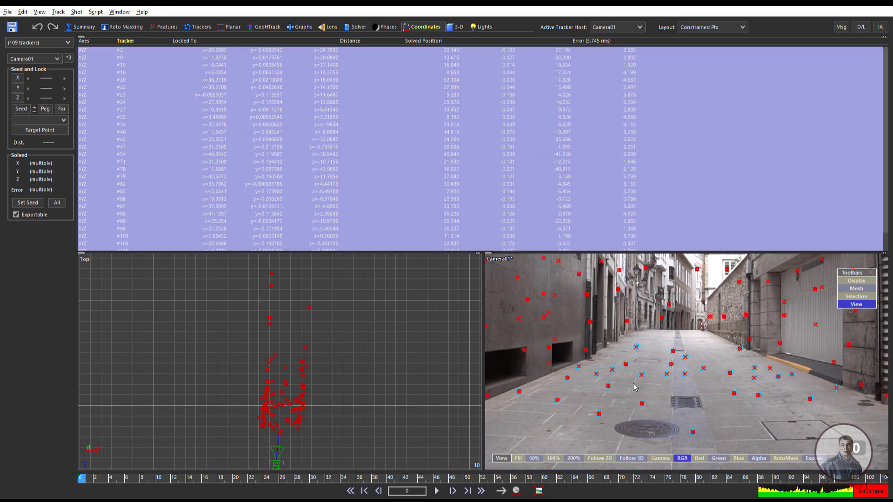
pyautogui.rightClick(642, 376)
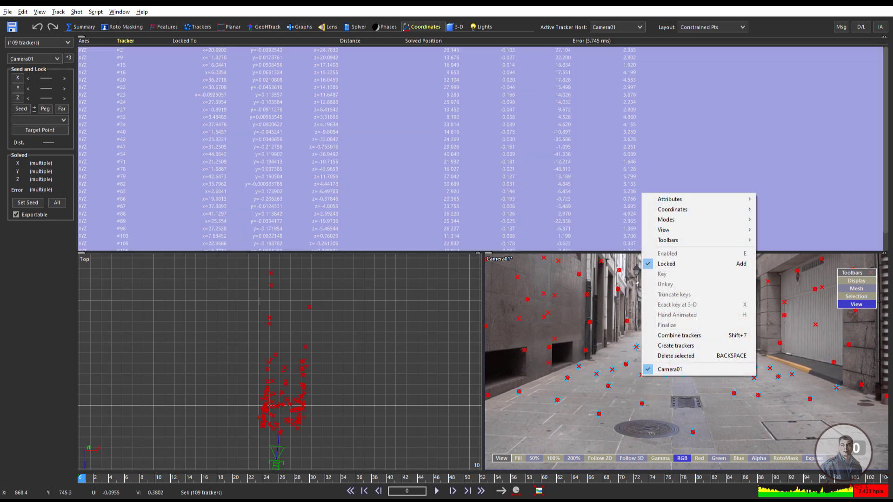
pyautogui.moveTo(674, 210)
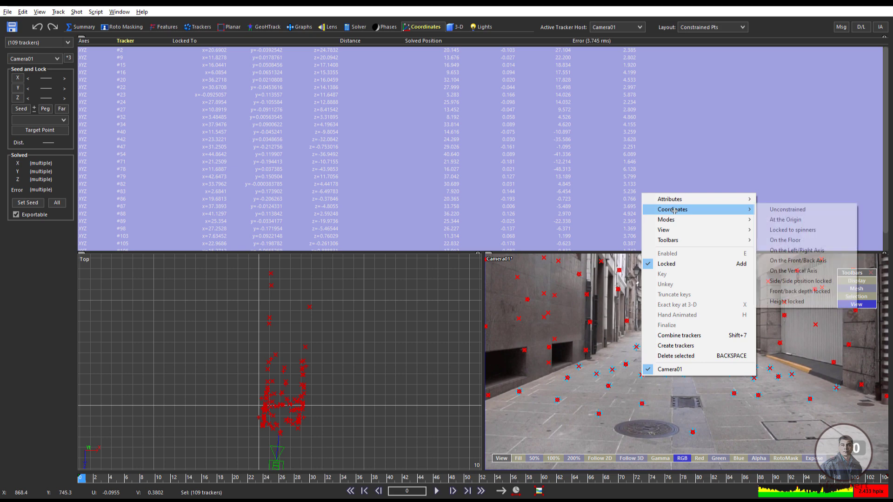
pyautogui.click(790, 210)
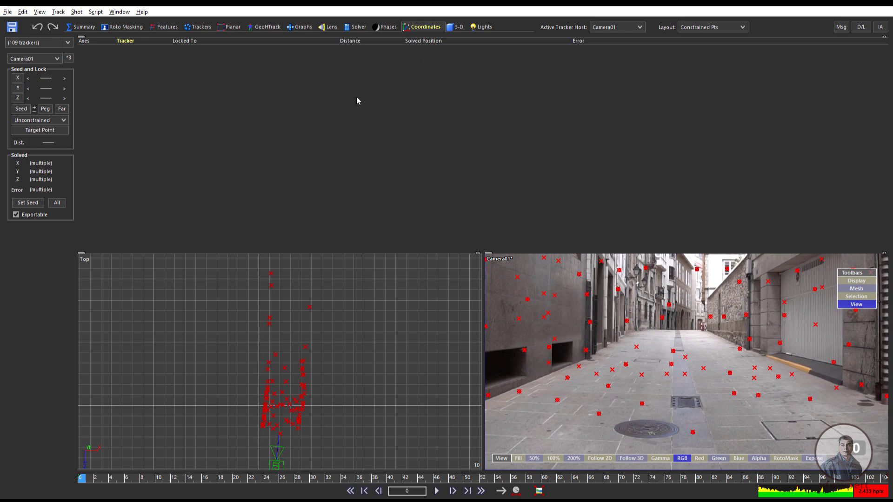
# In the 3-D room, select the ground trackers on the pavement in the camera view and color them white
pyautogui.click(456, 27)
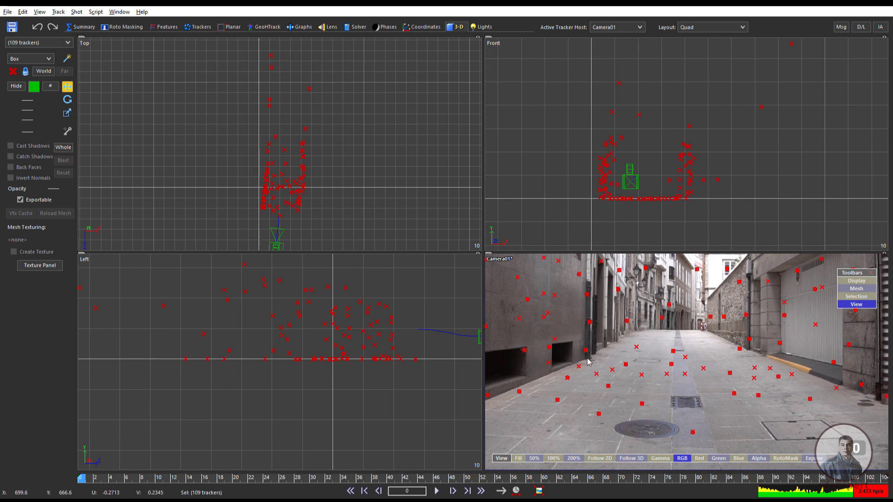
pyautogui.click(637, 400)
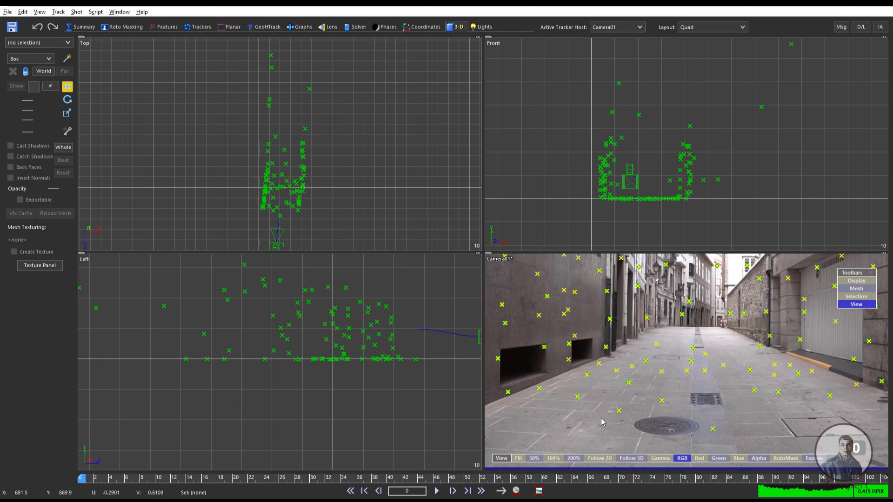
pyautogui.moveTo(530, 436)
pyautogui.mouseDown()
pyautogui.moveTo(502, 412)
pyautogui.moveTo(525, 390)
pyautogui.moveTo(681, 335)
pyautogui.moveTo(744, 336)
pyautogui.moveTo(864, 393)
pyautogui.moveTo(800, 434)
pyautogui.moveTo(539, 441)
pyautogui.moveTo(575, 413)
pyautogui.mouseUp()
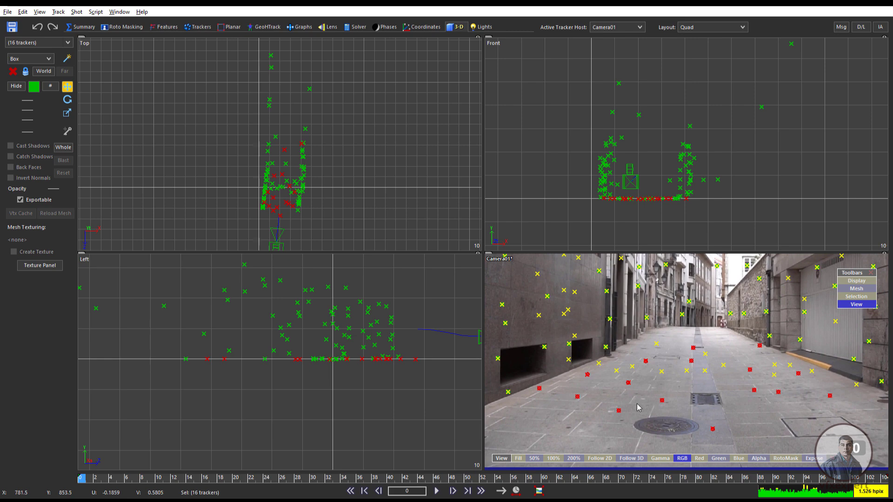
pyautogui.click(34, 87)
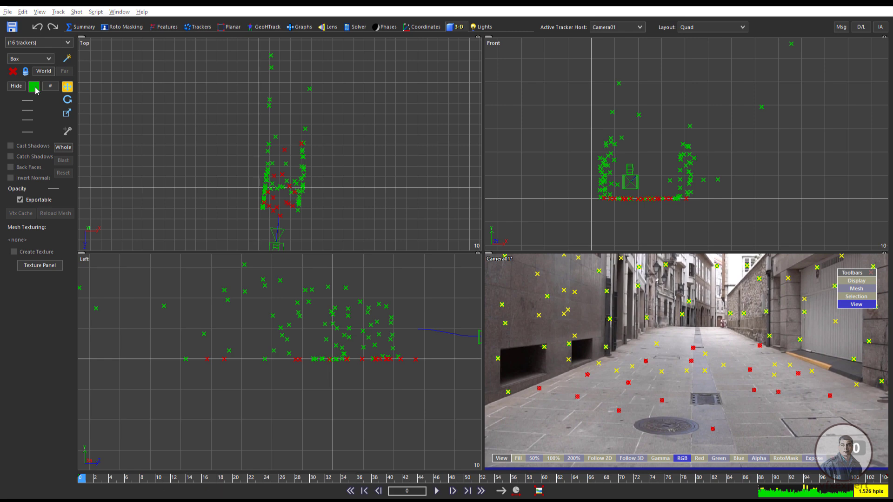
pyautogui.click(99, 99)
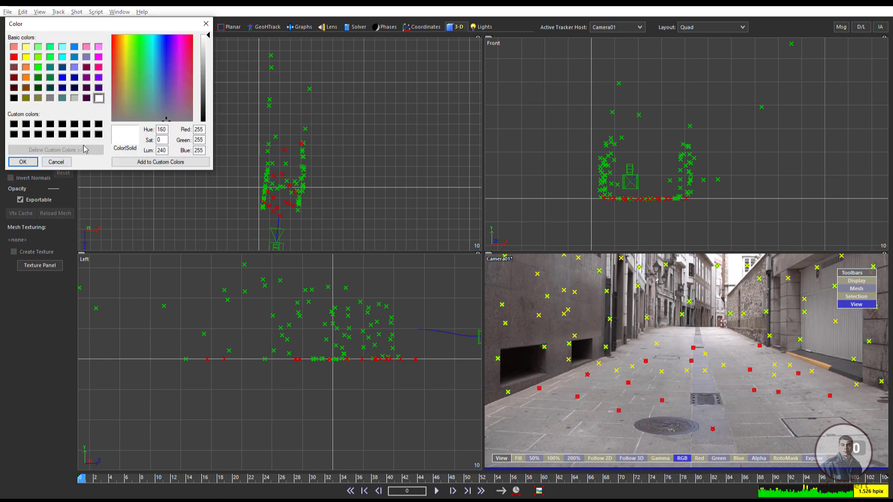
pyautogui.click(23, 162)
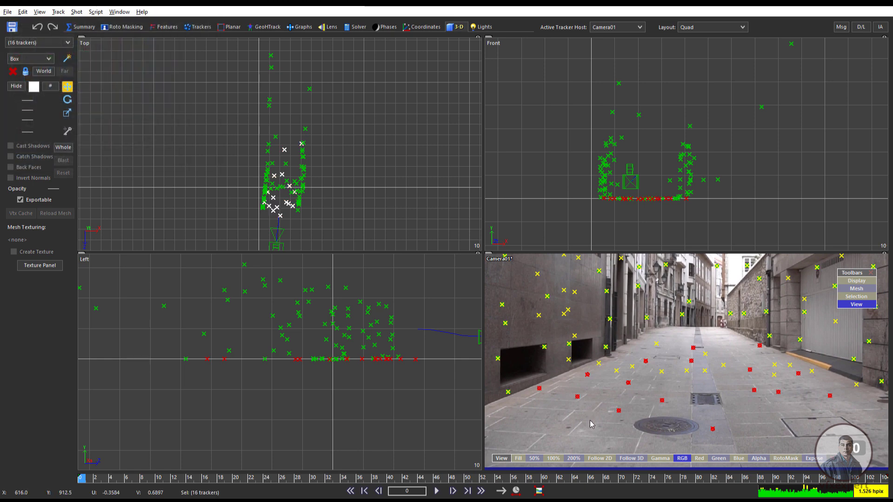
# Switch to the Quad Perspective layout and, with Camera01 selected in Whole mode, rotate the entire scene in the top view to about -1.058
pyautogui.scroll(5, 632, 209)
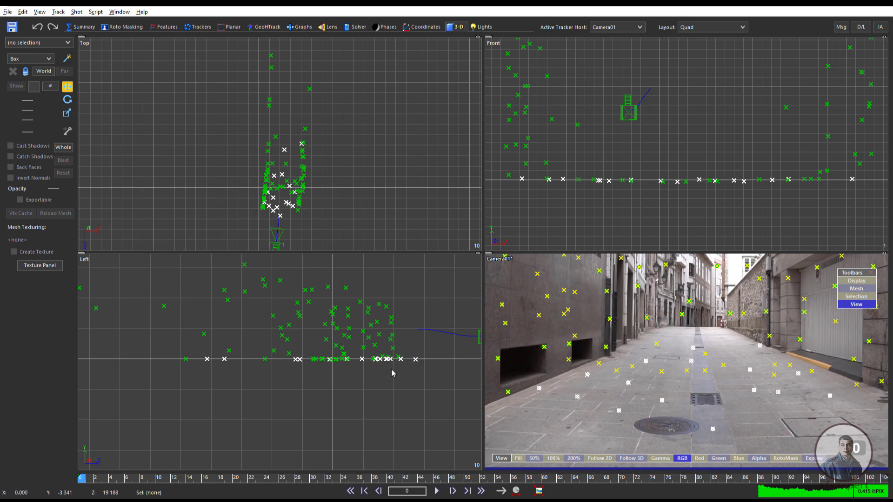
pyautogui.scroll(2, 344, 367)
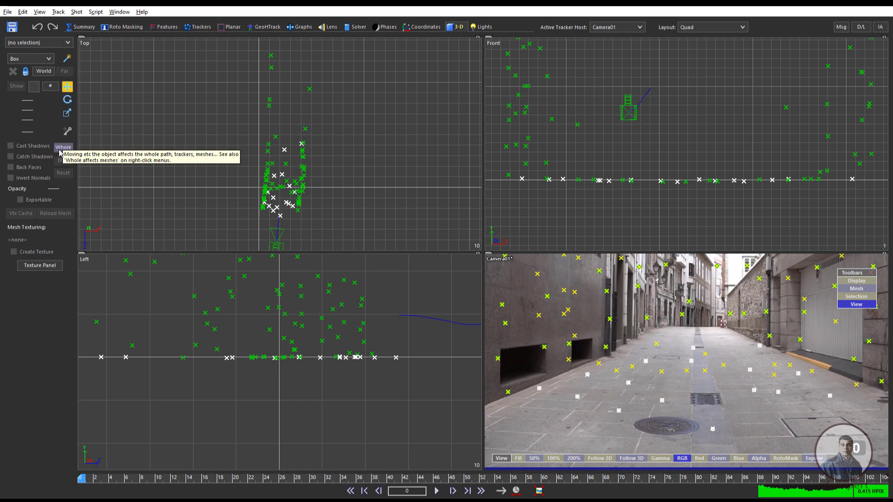
pyautogui.click(276, 241)
pyautogui.moveTo(290, 347); pyautogui.dragTo(282, 331)
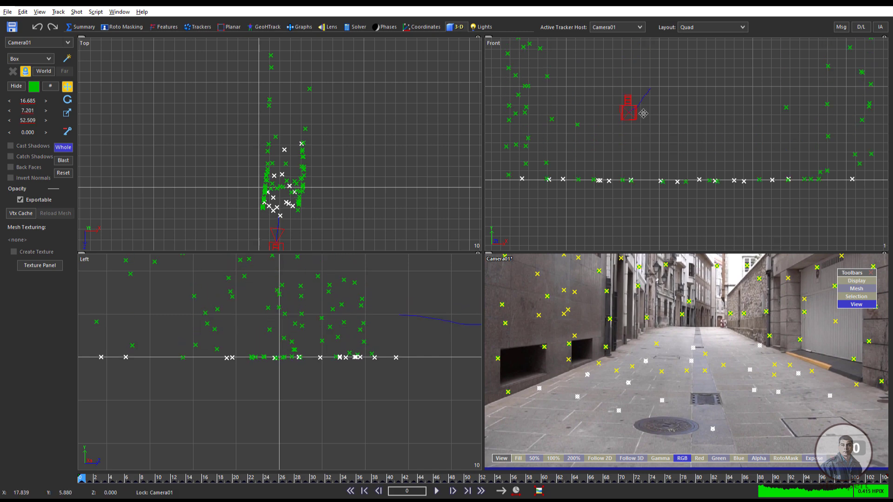
pyautogui.click(702, 29)
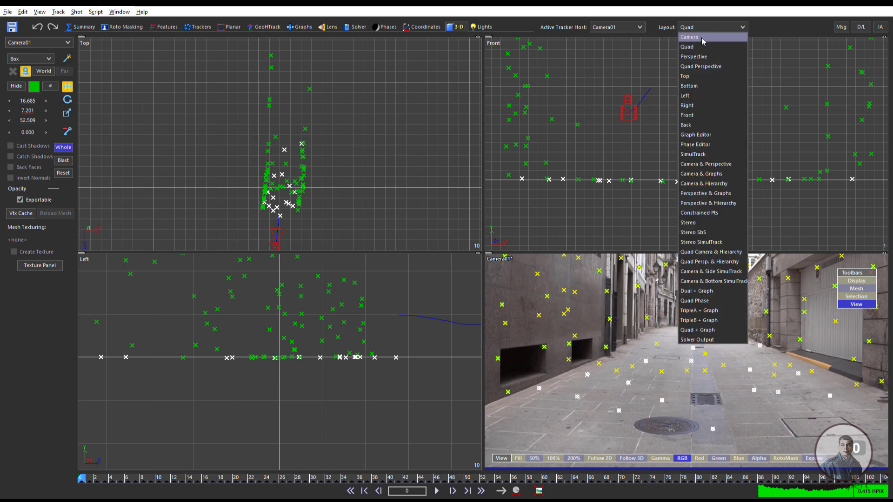
pyautogui.click(705, 68)
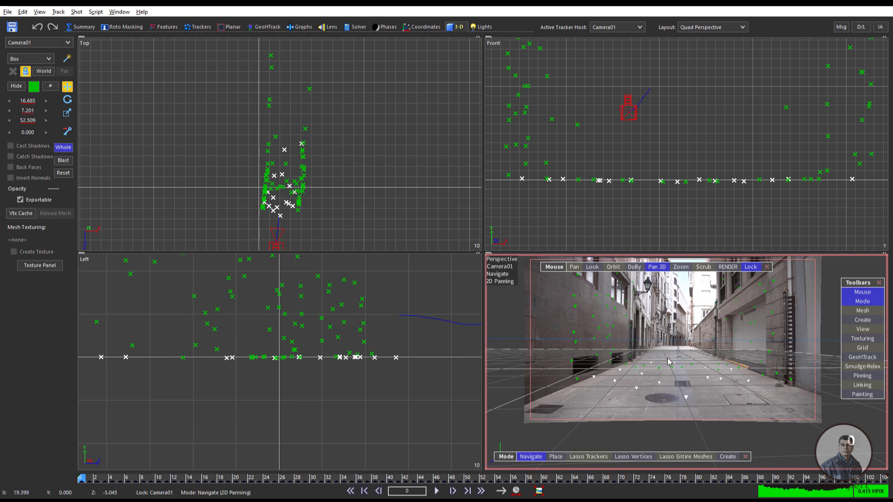
pyautogui.moveTo(312, 207); pyautogui.dragTo(319, 164, button='middle')
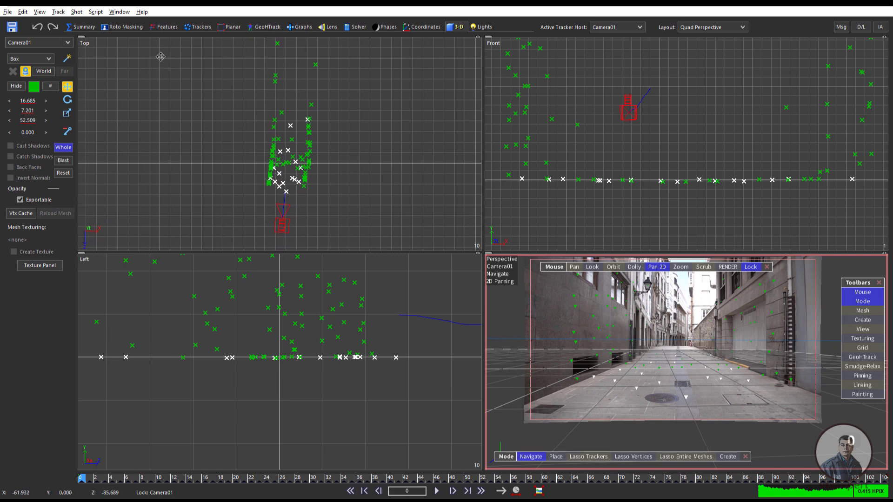
pyautogui.click(68, 99)
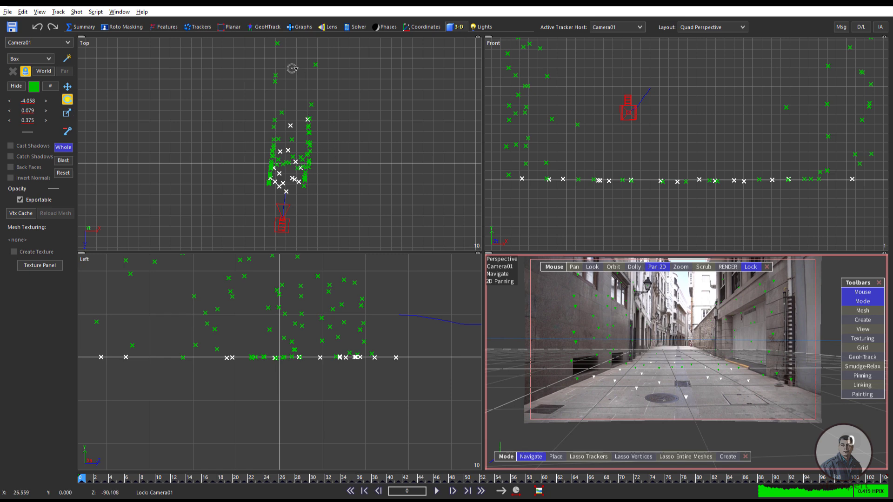
pyautogui.moveTo(289, 68); pyautogui.dragTo(253, 64)
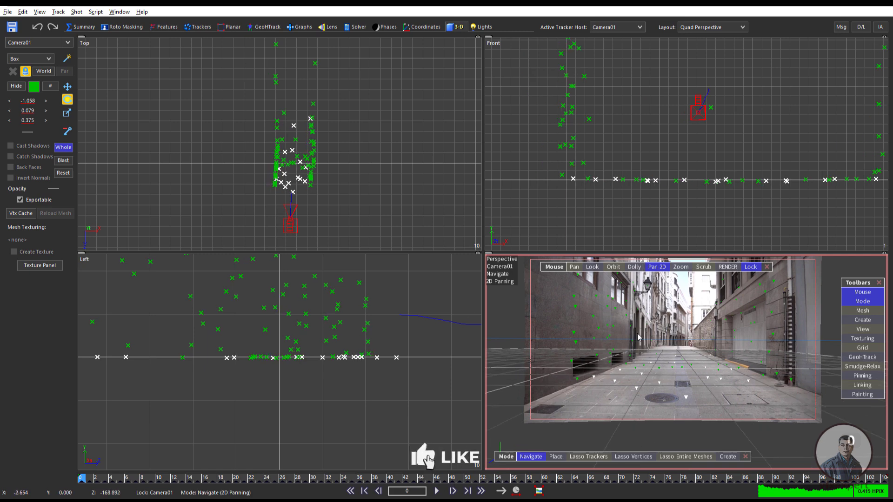
# Move the whole scene in the front and left views so the street centers on the origin, with Camera01 at about -0.069, 7.699, 50.186
pyautogui.scroll(-3, 666, 197)
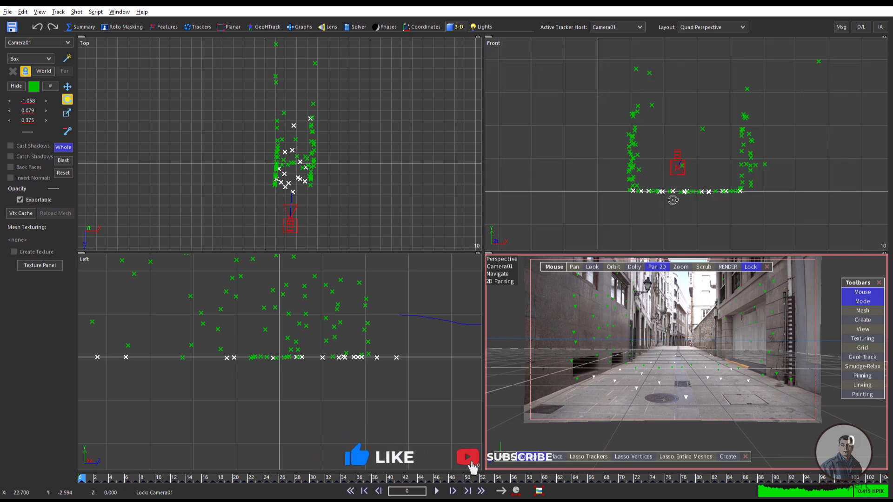
pyautogui.click(680, 193)
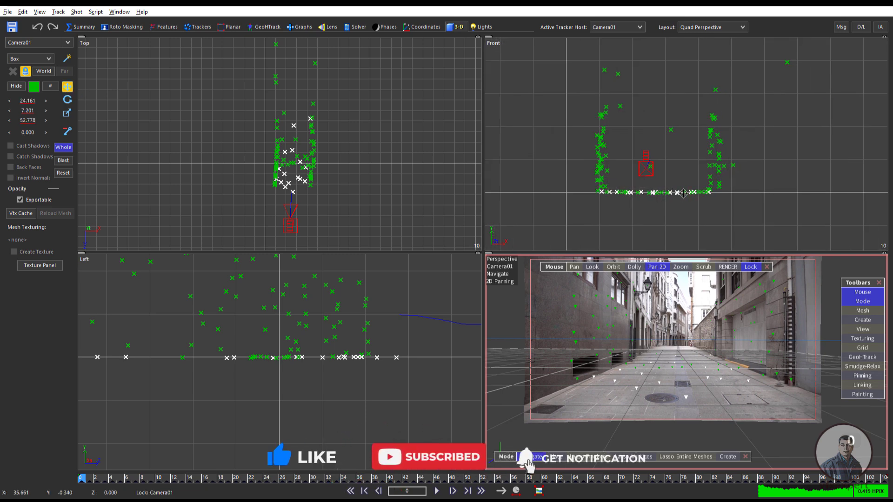
pyautogui.moveTo(680, 193); pyautogui.dragTo(603, 192)
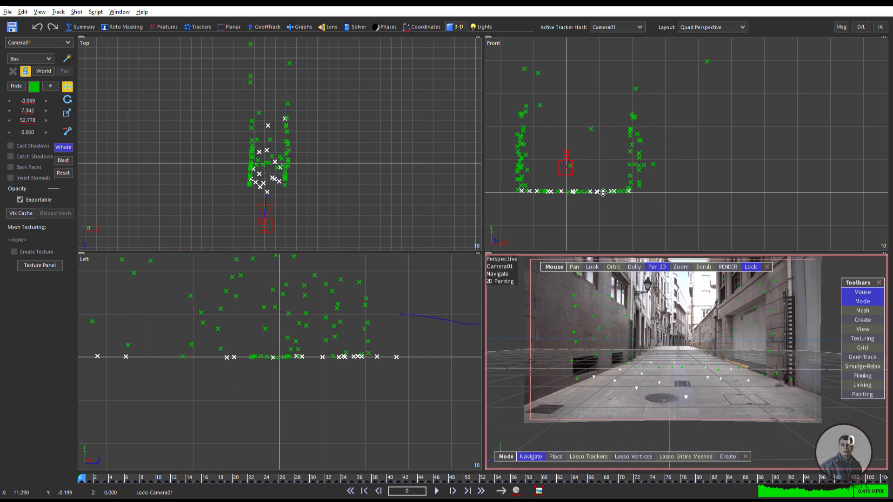
pyautogui.moveTo(334, 417); pyautogui.dragTo(360, 380)
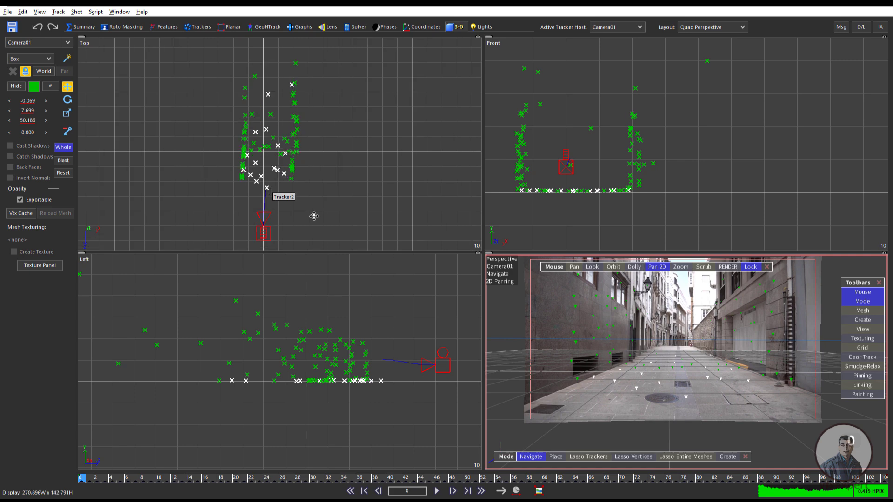
# Rotate the whole scene in the top view to about 1.276 so the street walls follow the grid axis, and deselect Camera01
pyautogui.scroll(3, 650, 407)
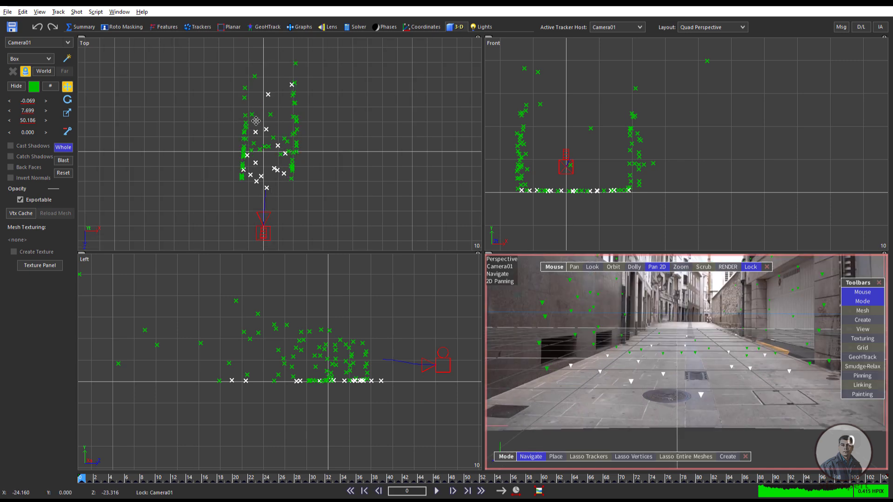
pyautogui.click(67, 99)
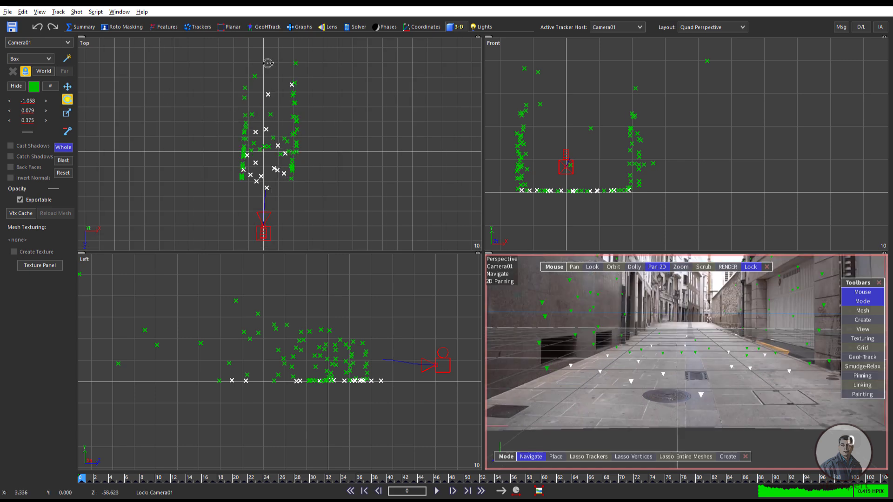
pyautogui.moveTo(263, 59); pyautogui.dragTo(261, 58)
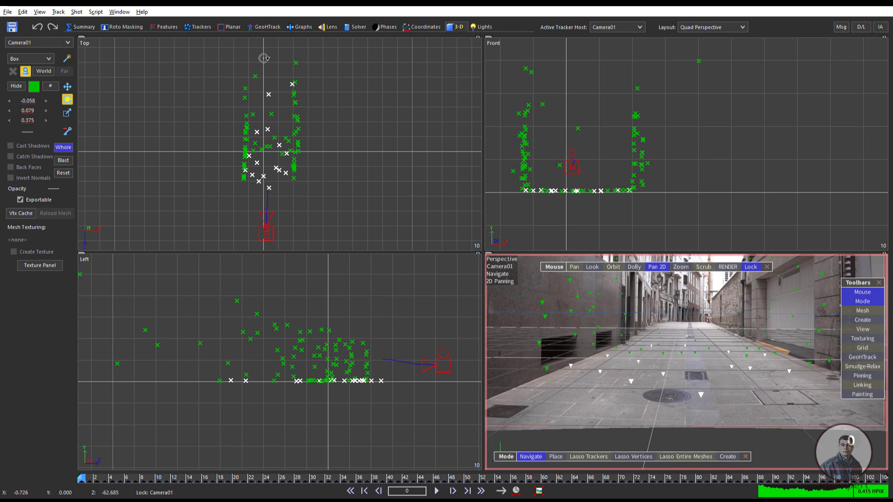
pyautogui.moveTo(264, 59); pyautogui.dragTo(263, 58)
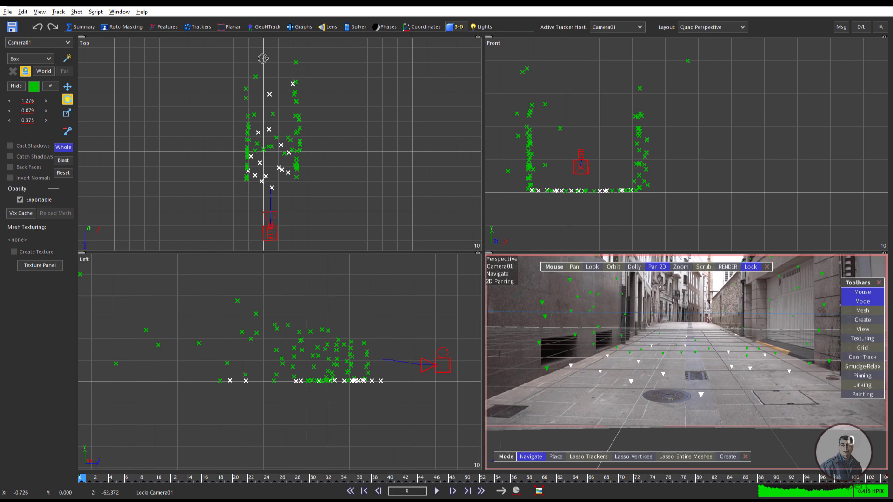
pyautogui.click(358, 219)
# Scrub to frame 71 and lower the whole scene in the front view onto the ground line, bringing the camera height to about 9.219
pyautogui.scroll(-2, 642, 381)
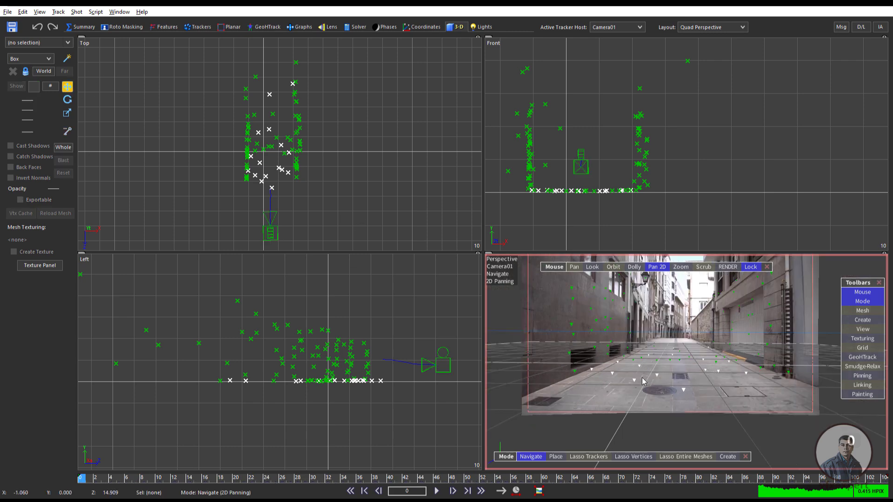
pyautogui.scroll(4, 642, 381)
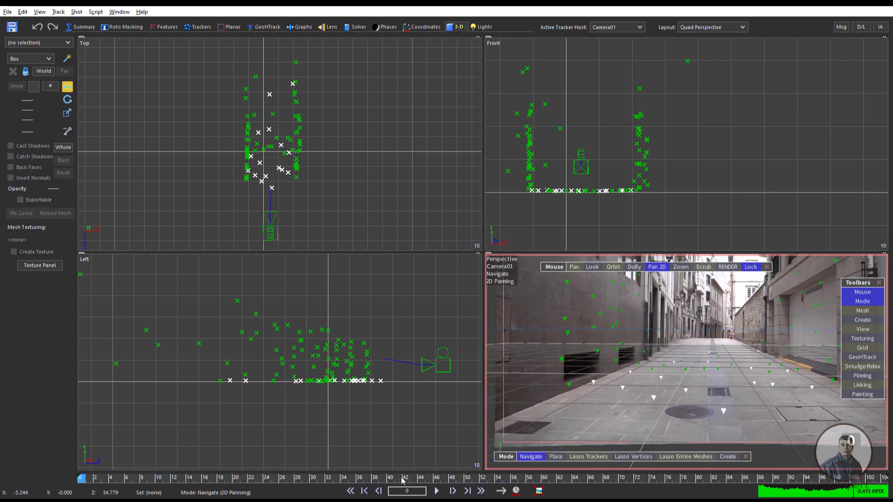
pyautogui.moveTo(403, 480); pyautogui.dragTo(282, 479)
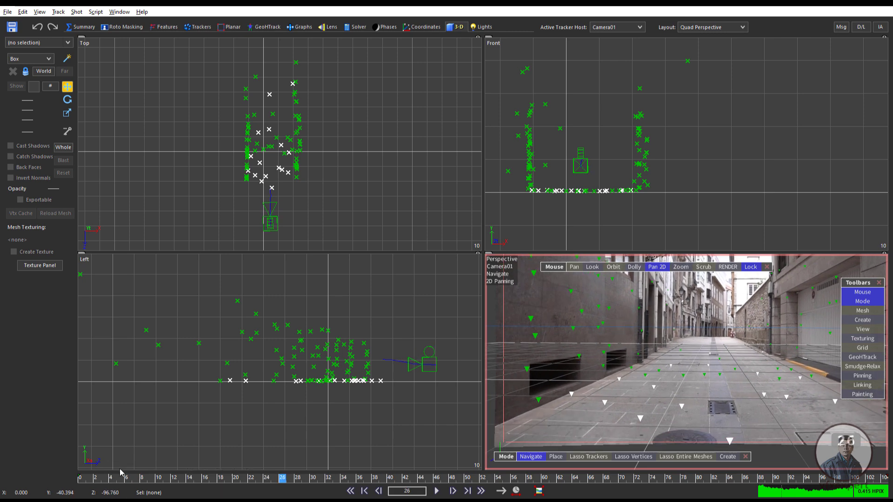
pyautogui.moveTo(120, 476); pyautogui.dragTo(630, 479)
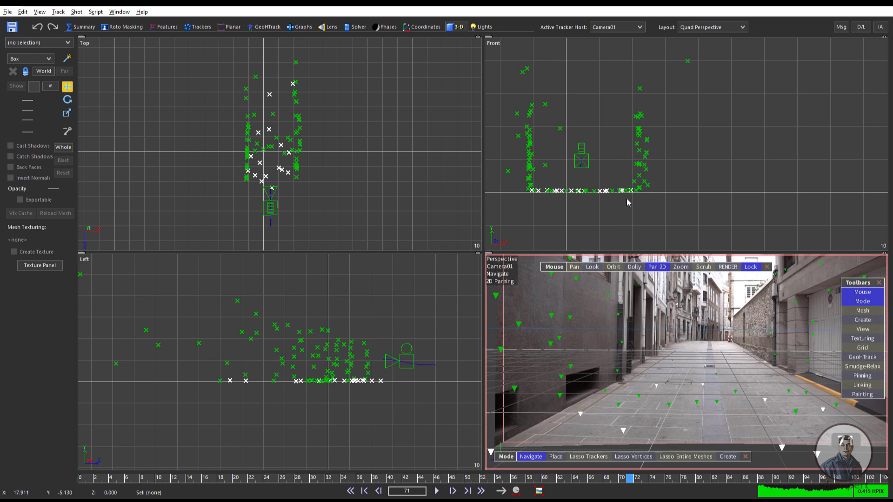
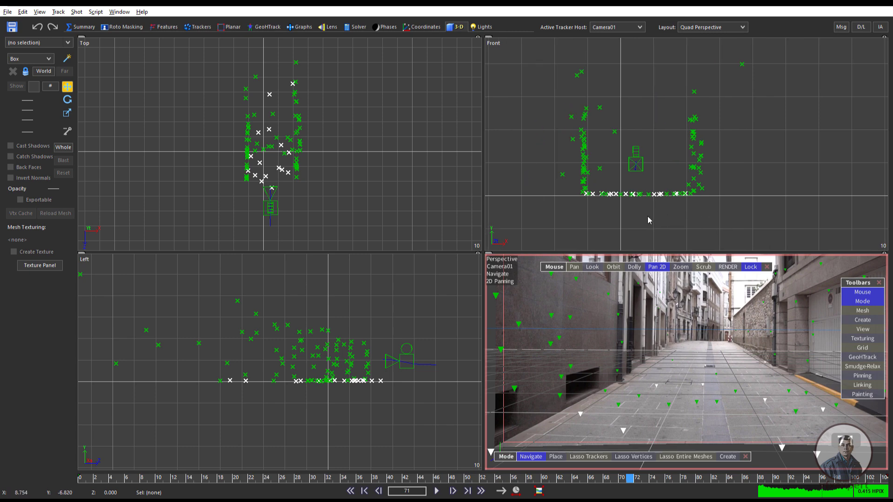
pyautogui.scroll(5, 645, 214)
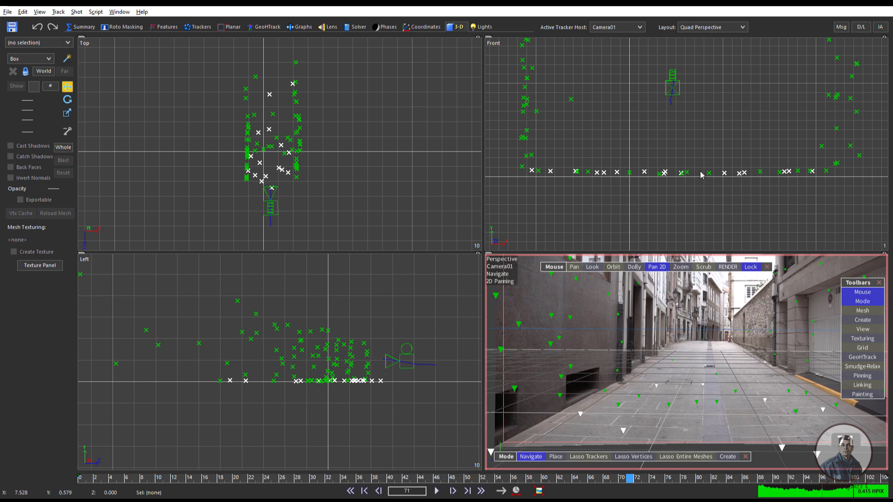
pyautogui.click(64, 147)
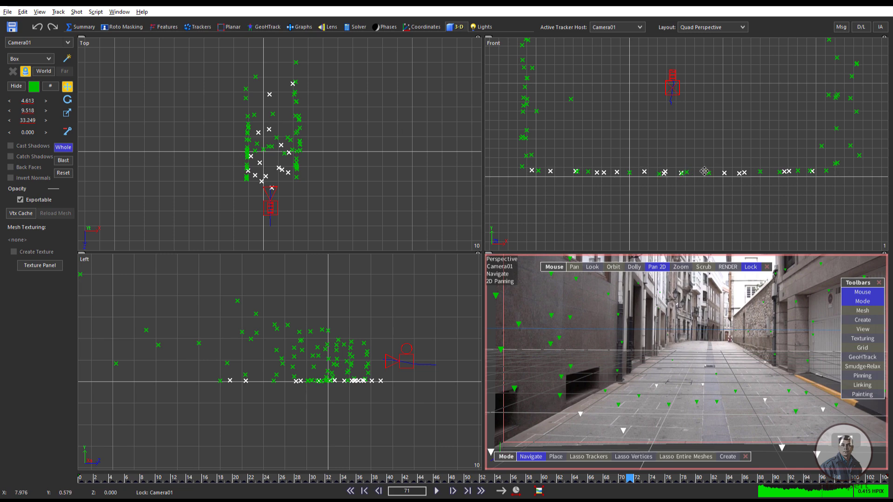
pyautogui.moveTo(704, 172); pyautogui.dragTo(703, 174)
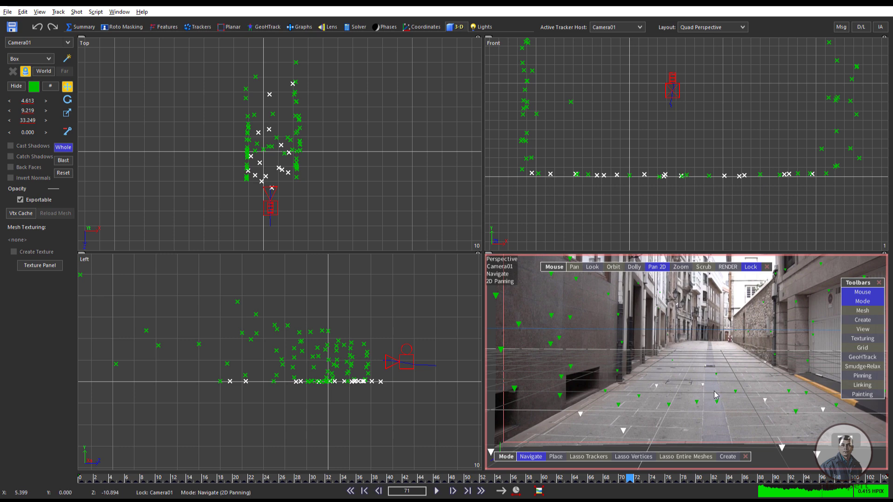
# Check the floor grid against the street in the perspective view while scrubbing, and return to the Quad layout at frame 2
pyautogui.moveTo(725, 405); pyautogui.dragTo(674, 362)
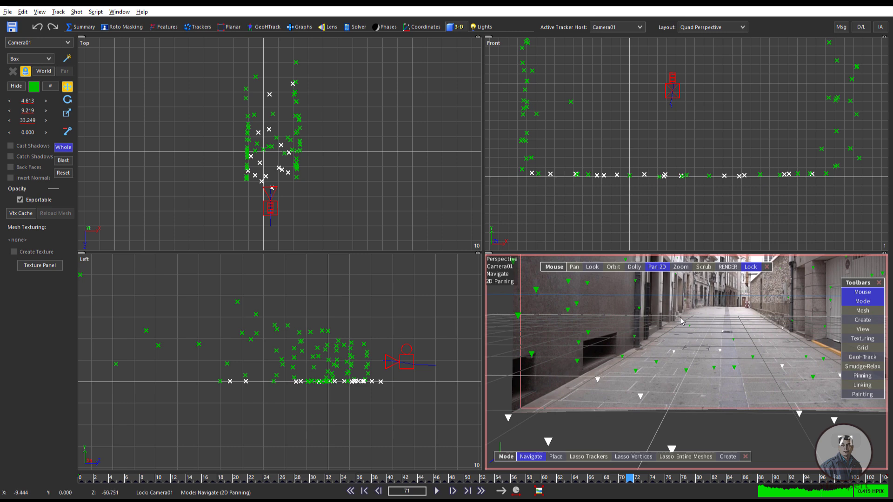
pyautogui.moveTo(251, 477)
pyautogui.mouseDown()
pyautogui.moveTo(131, 477)
pyautogui.moveTo(622, 477)
pyautogui.mouseUp()
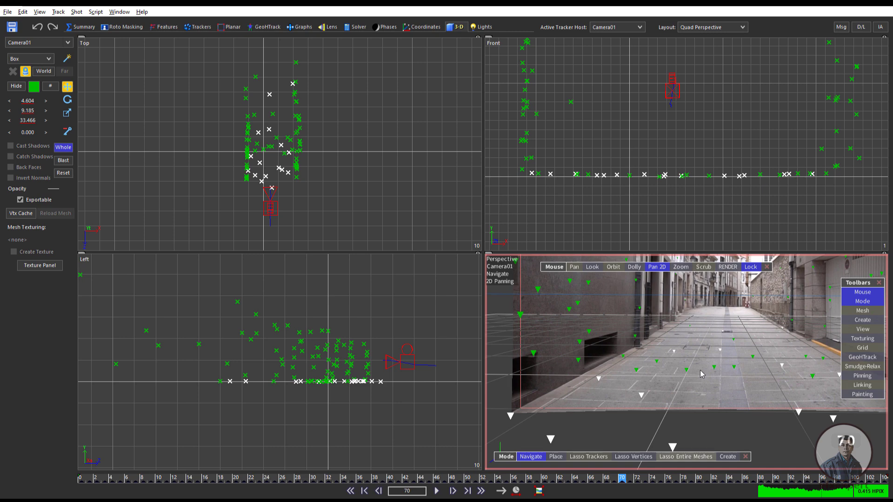
pyautogui.click(723, 27)
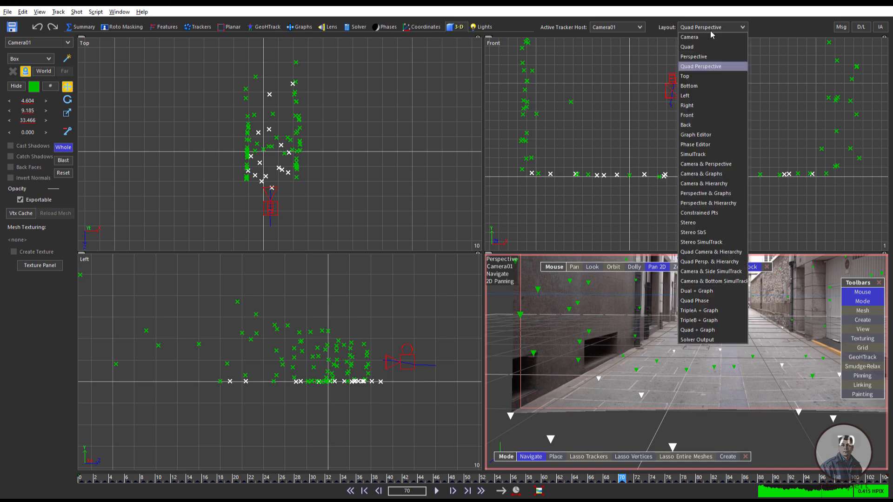
pyautogui.click(688, 47)
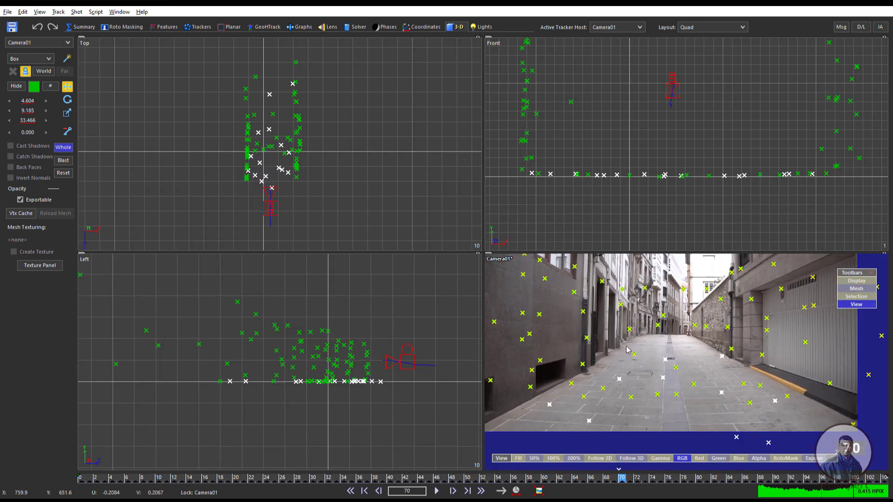
pyautogui.click(159, 478)
pyautogui.moveTo(169, 481); pyautogui.dragTo(96, 479)
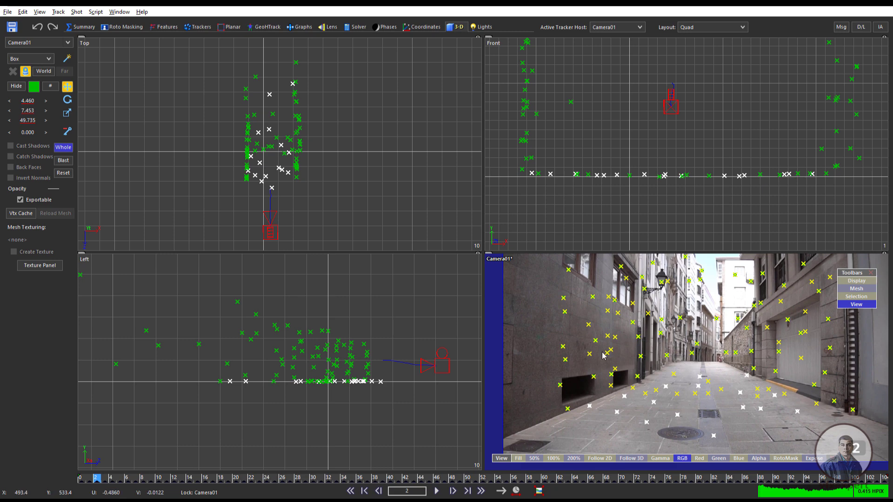
# Save the aligned scene as a new version named lens_shot_v002 in the Shot folder
pyautogui.click(7, 12)
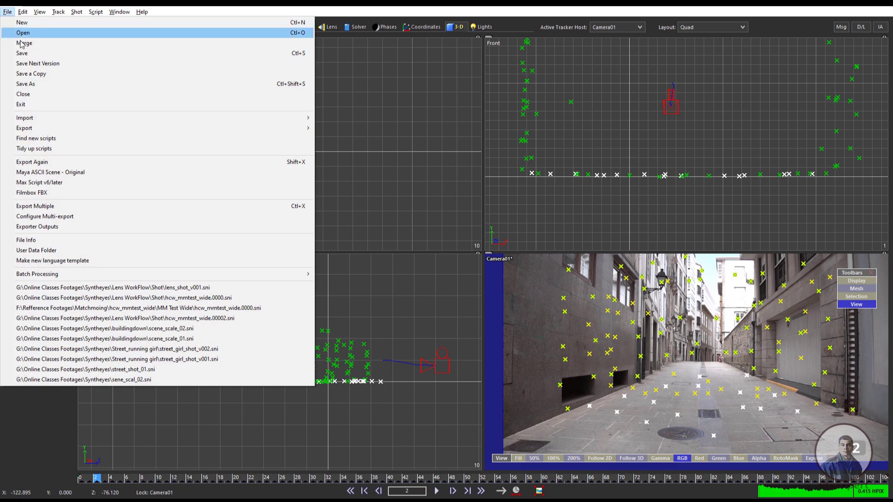
pyautogui.click(35, 85)
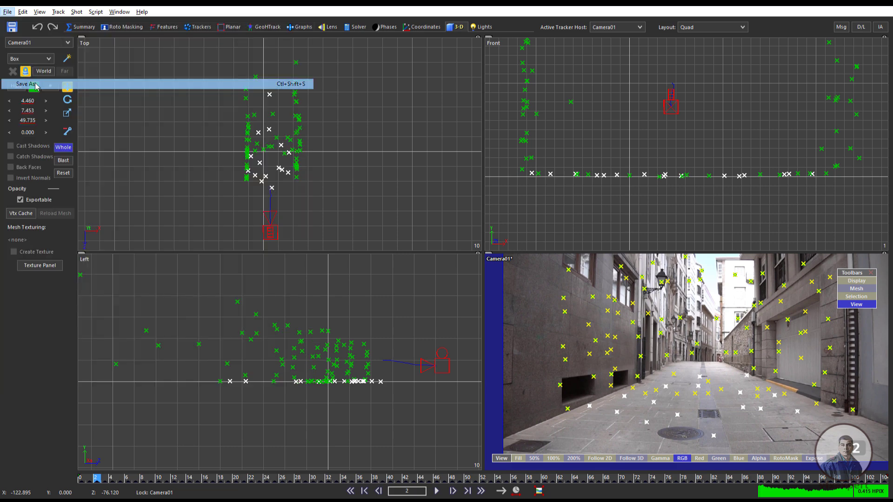
pyautogui.click(197, 125)
pyautogui.click(196, 256)
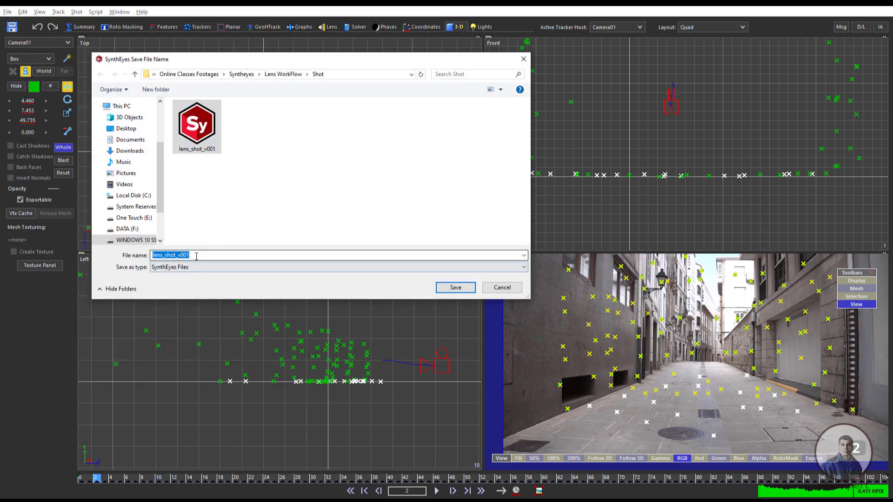
pyautogui.click(194, 255)
pyautogui.hotkey('shift', 'Left')
pyautogui.write('2')
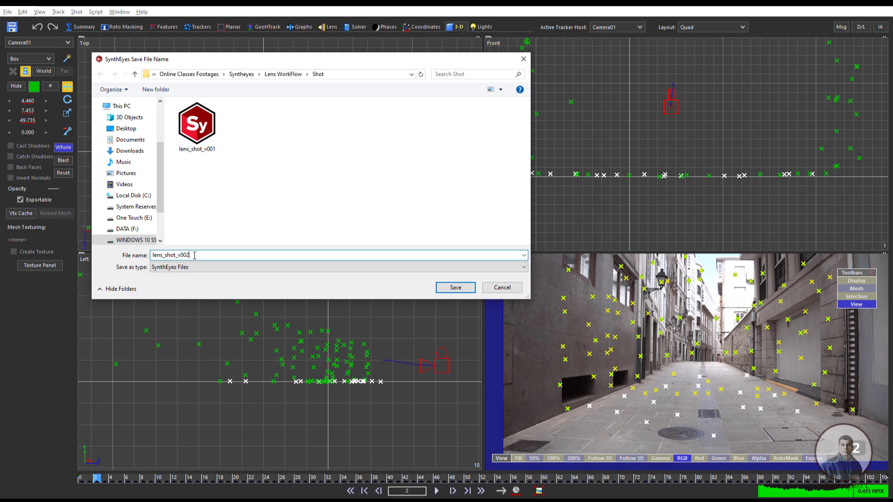
pyautogui.click(462, 289)
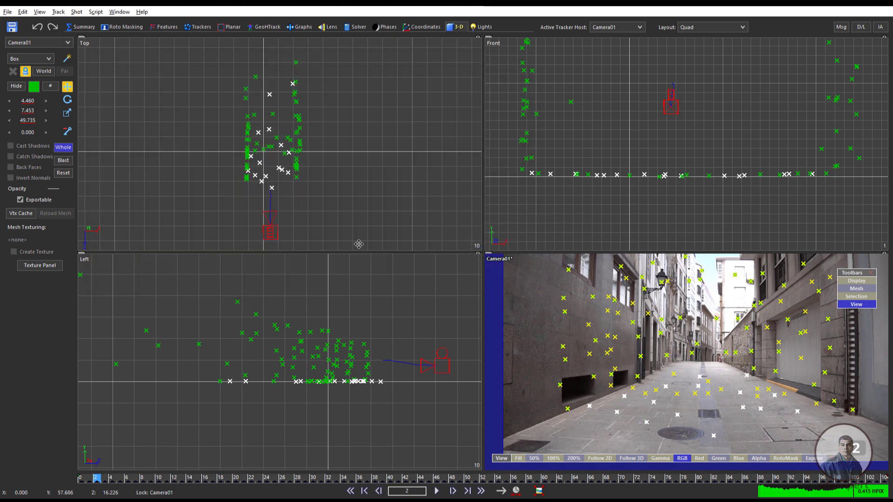
# Create an Earthling mesh in the top view on the street near 10.210, 0, -5.194, scaled to about 10.888
pyautogui.click(48, 60)
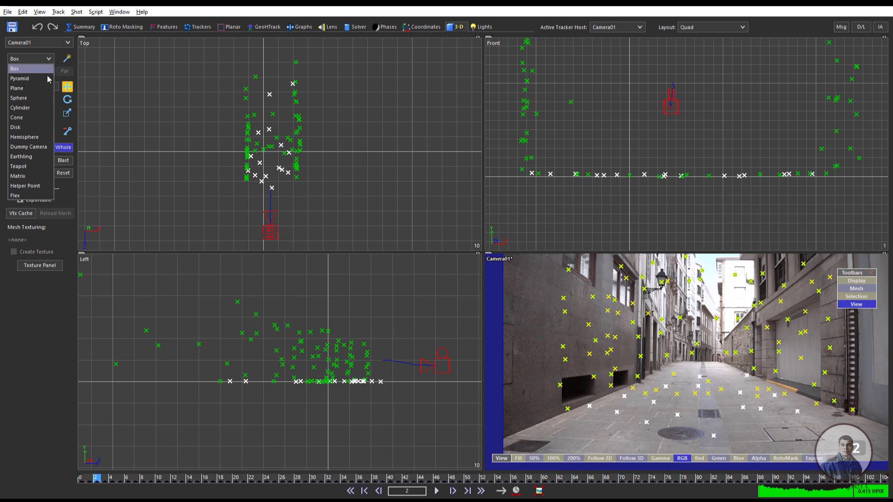
pyautogui.click(36, 159)
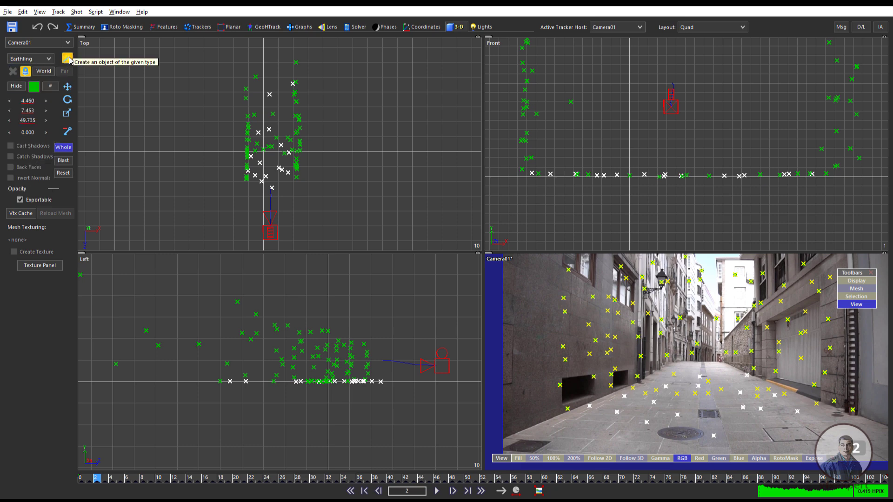
pyautogui.click(281, 145)
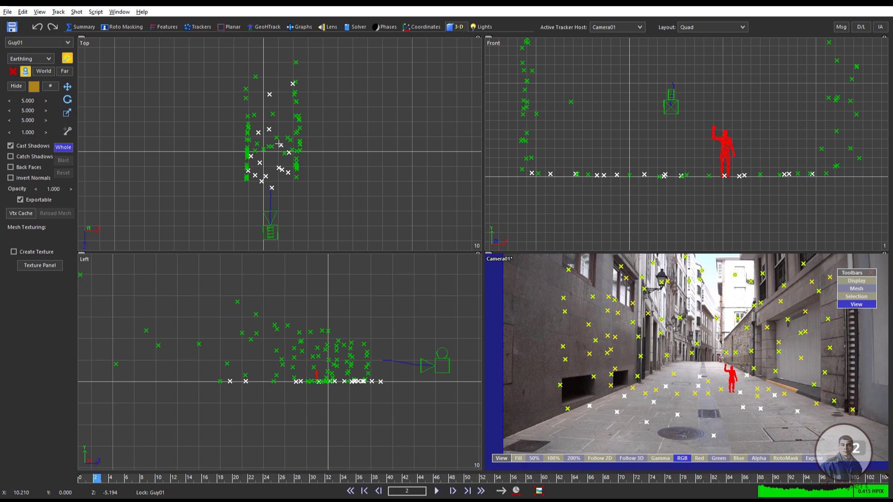
pyautogui.moveTo(281, 145); pyautogui.dragTo(283, 134)
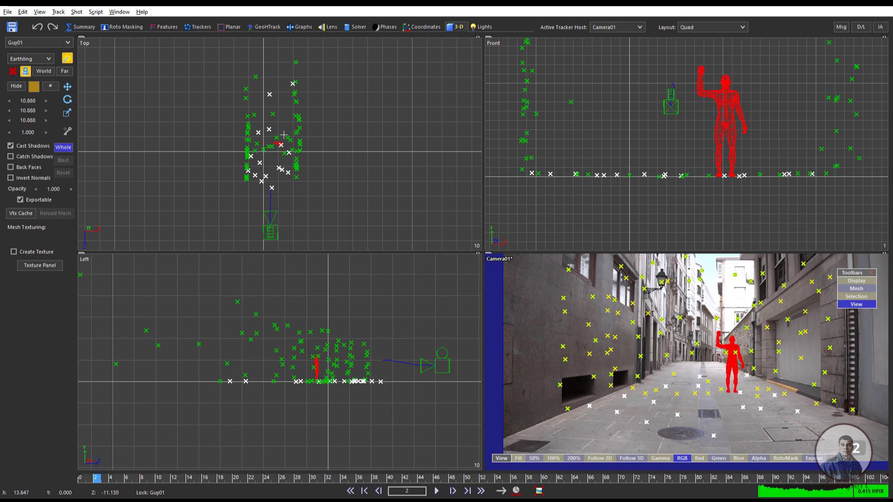
# With Whole turned off, move the Earthling in the front view to X about 7.869 and set its Y position to 0
pyautogui.click(68, 87)
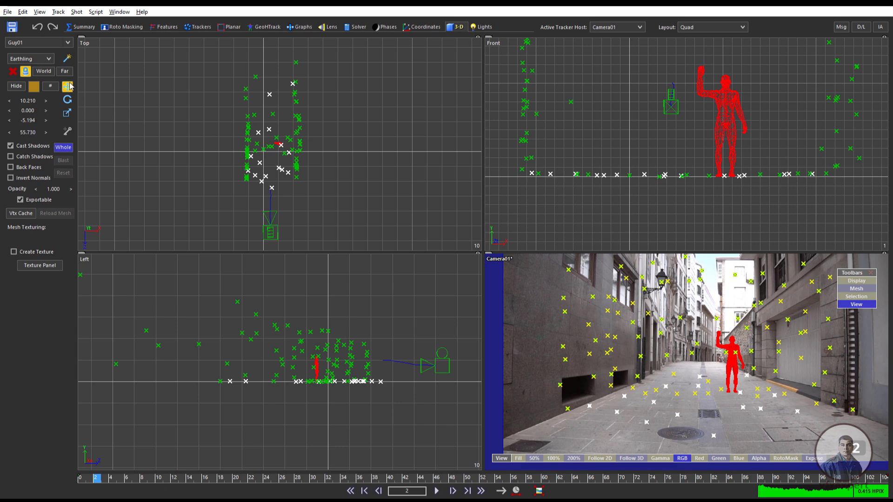
pyautogui.click(64, 148)
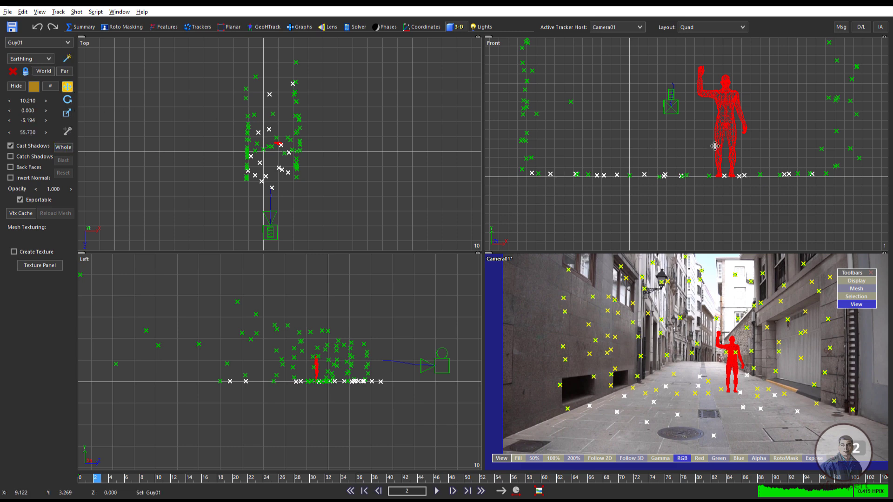
pyautogui.moveTo(717, 146); pyautogui.dragTo(695, 147)
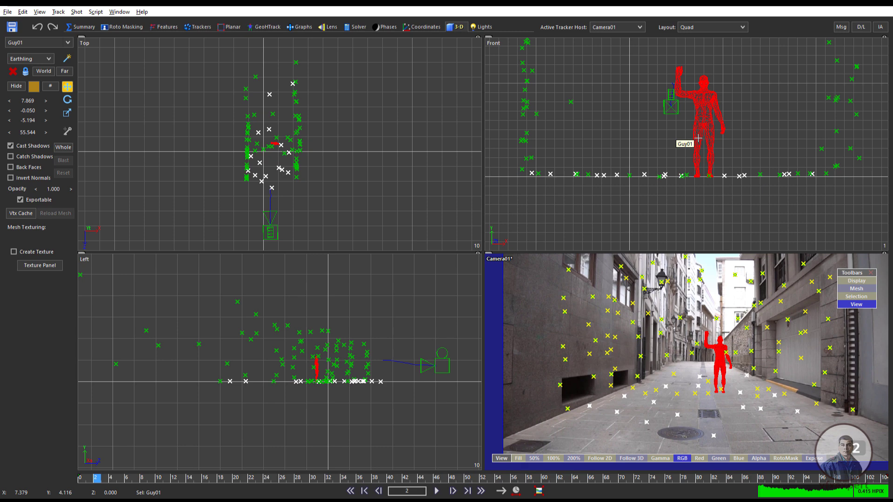
pyautogui.doubleClick(31, 111)
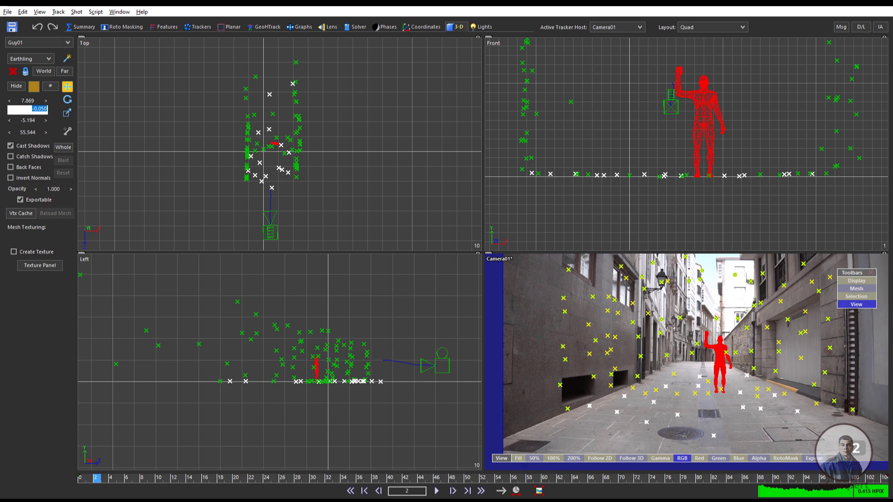
pyautogui.write('00')
pyautogui.press('Return')
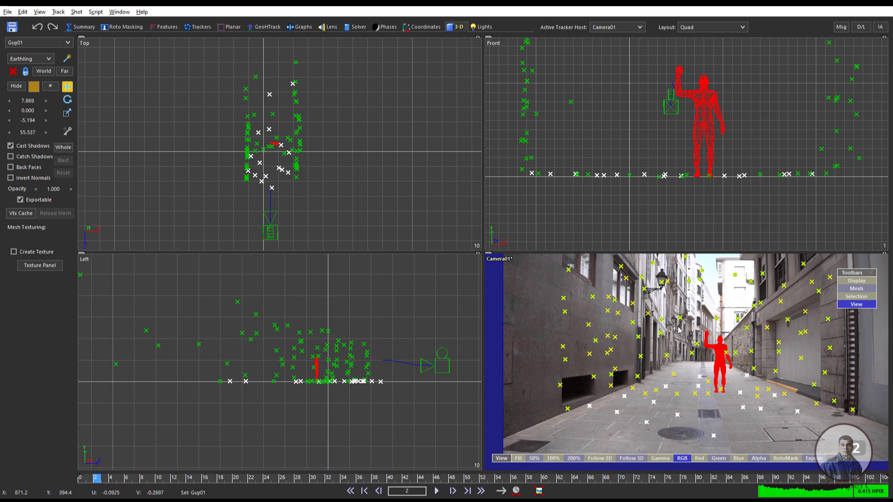
# Play the shot in the Camera layout to check the figure's stability, return to frame 0 and save the scene
pyautogui.click(711, 27)
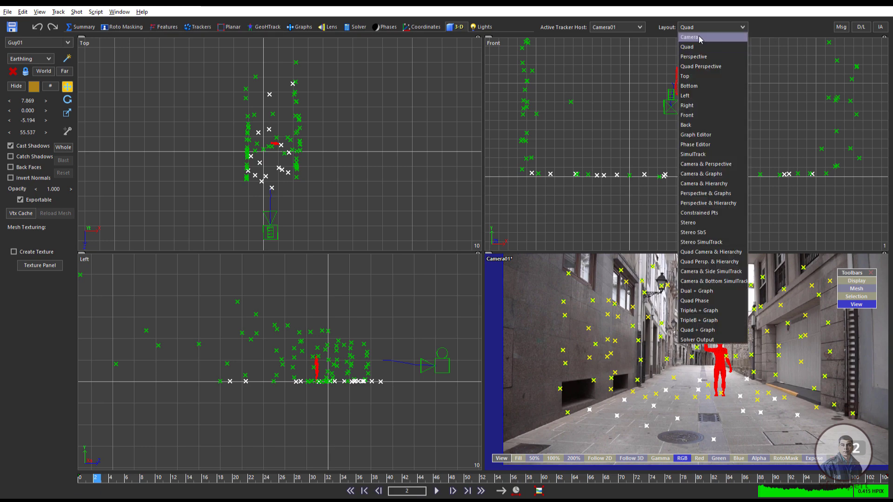
pyautogui.click(695, 35)
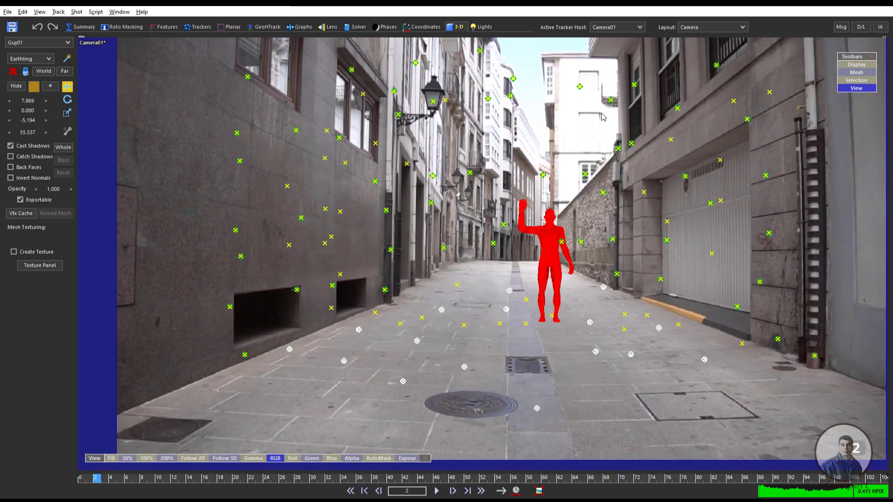
pyautogui.click(350, 490)
pyautogui.click(435, 490)
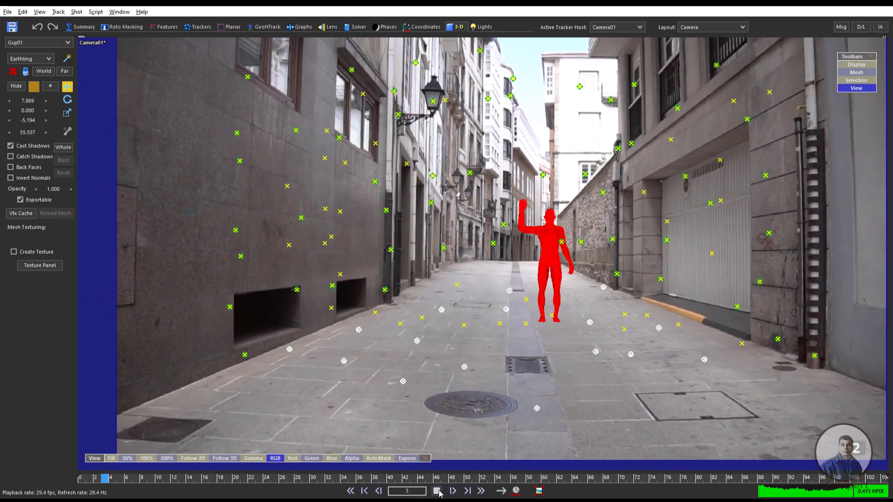
pyautogui.click(437, 491)
pyautogui.click(351, 491)
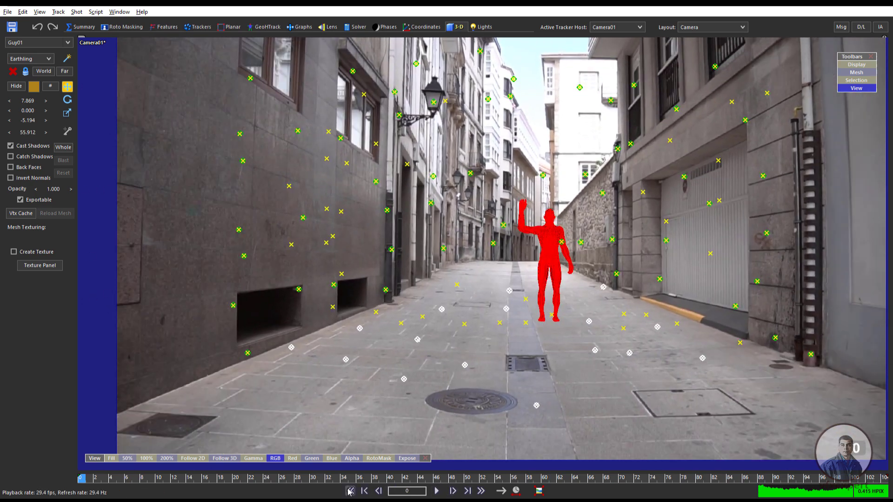
pyautogui.click(7, 12)
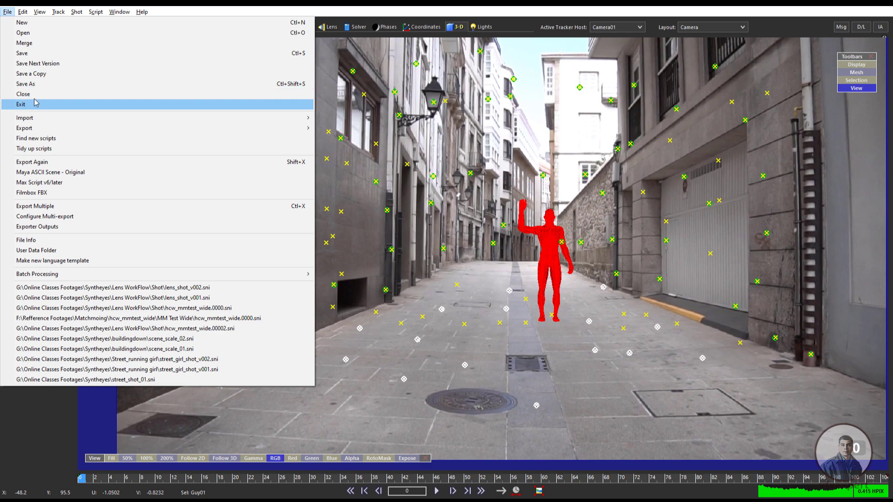
pyautogui.click(24, 55)
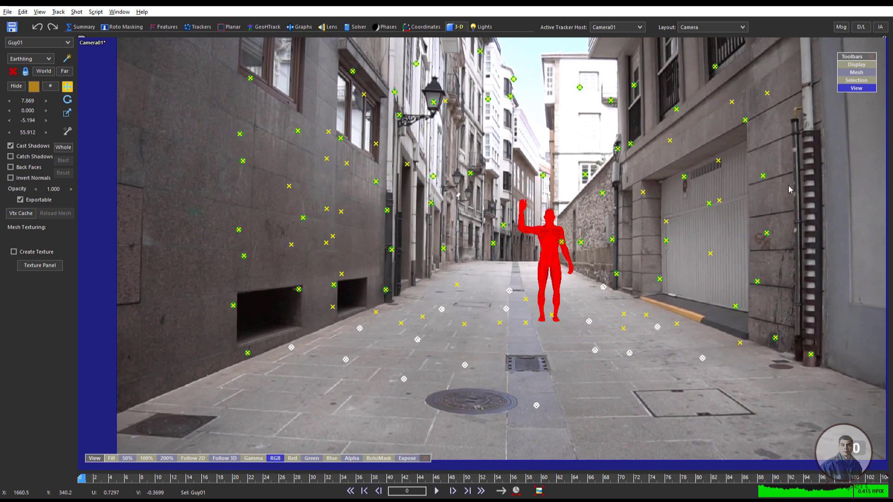
# Run the solver's Lens Workflow with Redistorted(2) output and a margin of 2 pixels
pyautogui.scroll(-3, 507, 403)
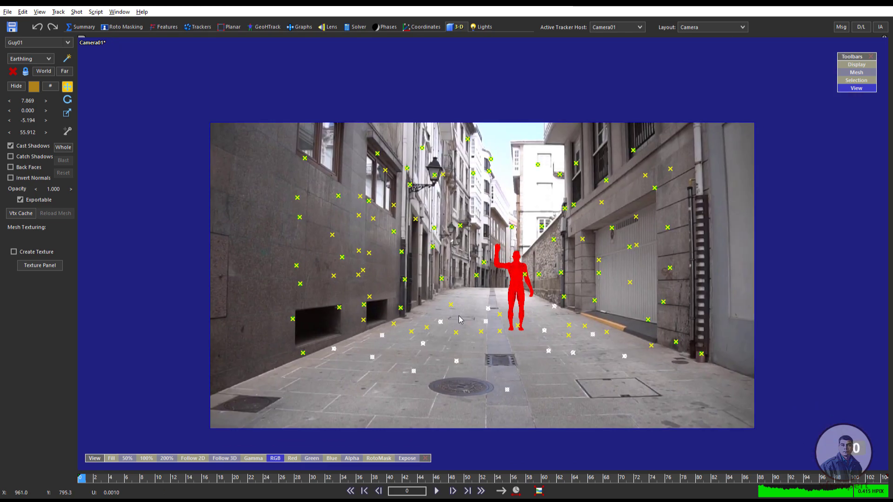
pyautogui.click(357, 27)
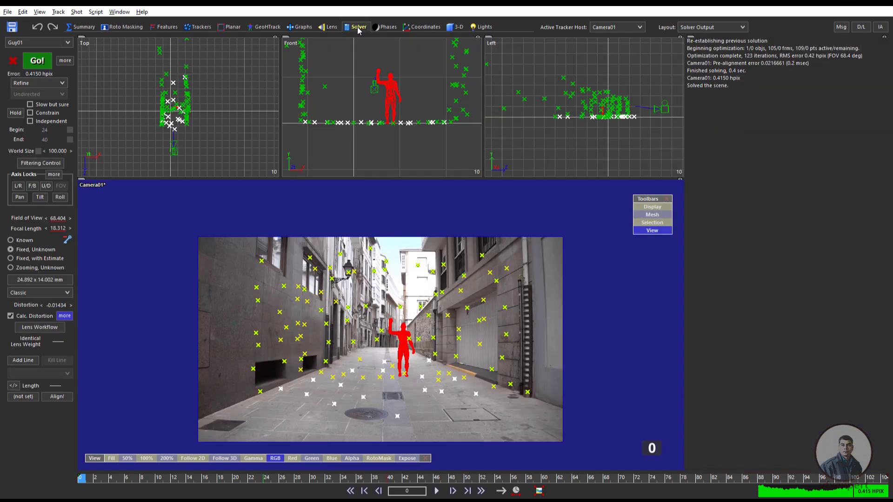
pyautogui.click(52, 328)
pyautogui.moveTo(191, 24); pyautogui.dragTo(234, 53)
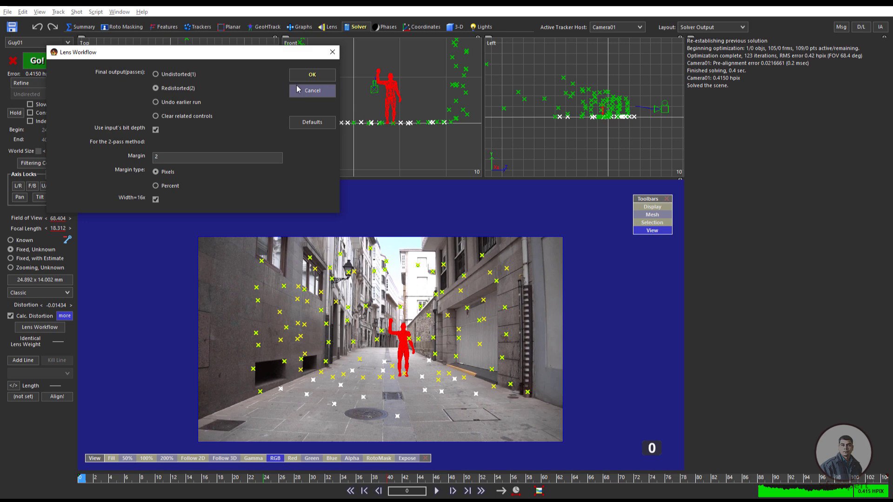
pyautogui.click(312, 76)
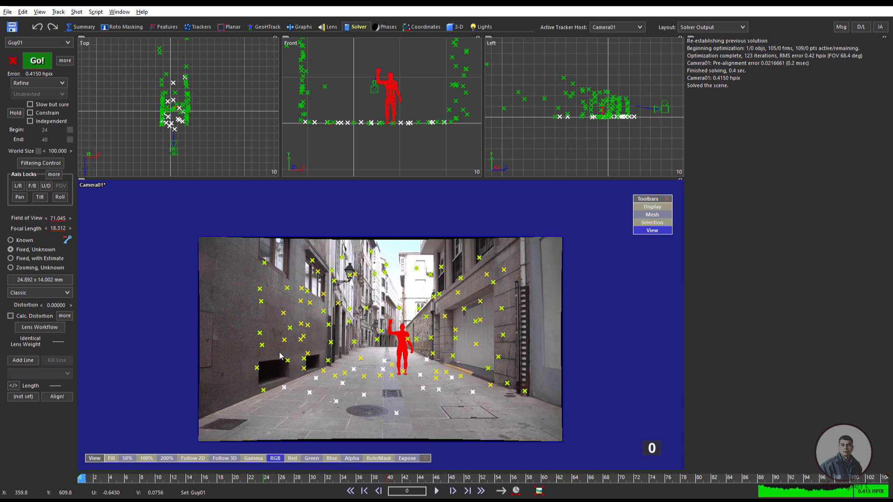
# Scrub the processed shot in the camera view and examine the image borders and the figure's placement up close
pyautogui.scroll(3, 348, 383)
pyautogui.moveTo(159, 479); pyautogui.dragTo(80, 478)
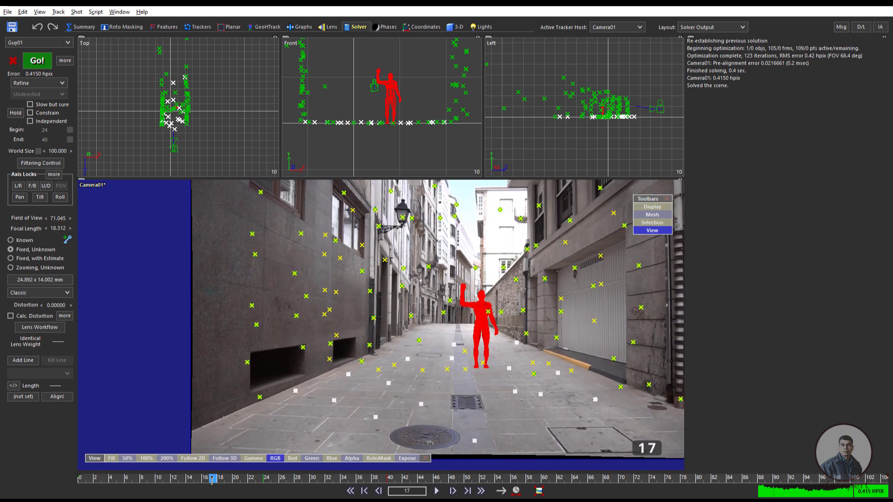
pyautogui.scroll(-3, 510, 277)
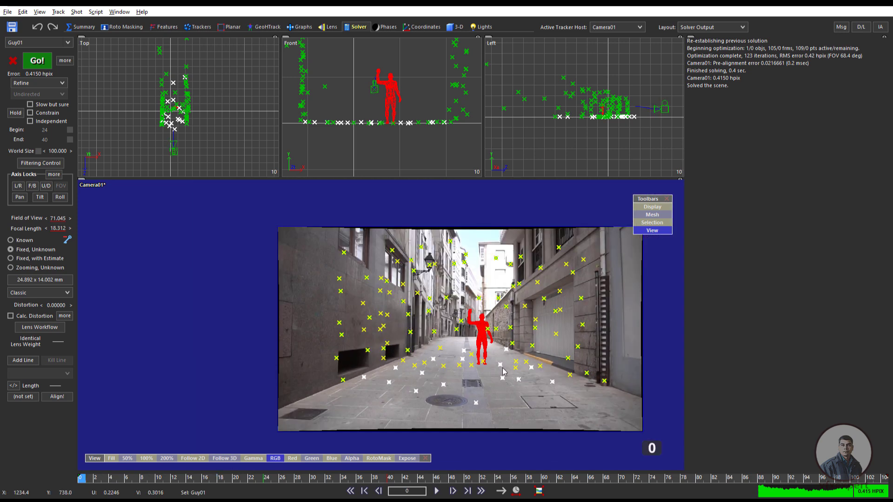
pyautogui.scroll(4, 510, 277)
pyautogui.scroll(-2, 637, 304)
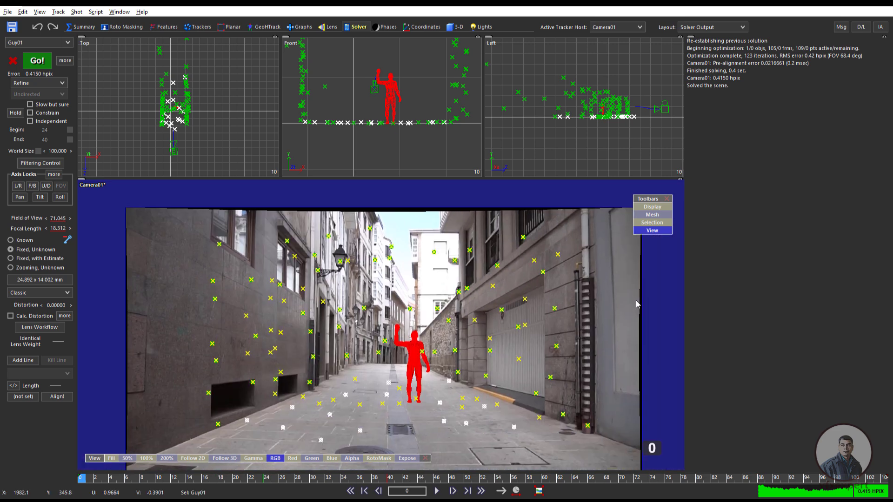
pyautogui.scroll(-2, 637, 304)
pyautogui.moveTo(383, 458); pyautogui.dragTo(392, 410, button='middle')
pyautogui.scroll(4, 392, 410)
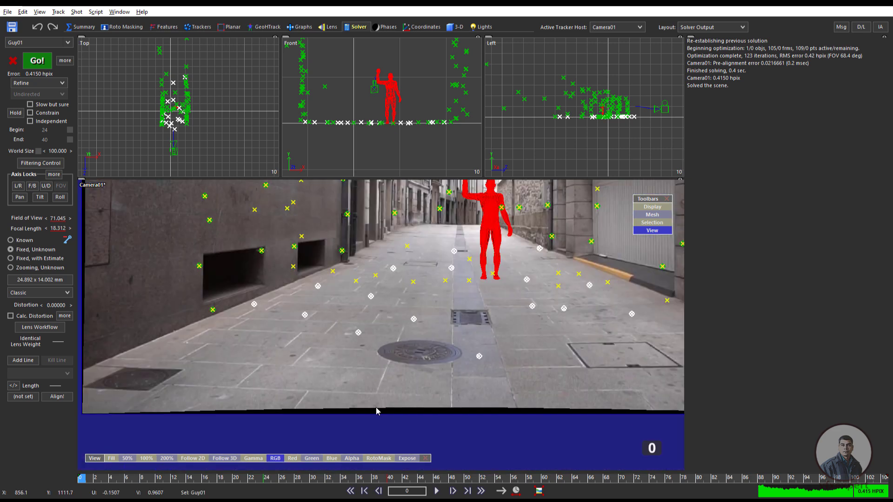
pyautogui.scroll(-4, 451, 415)
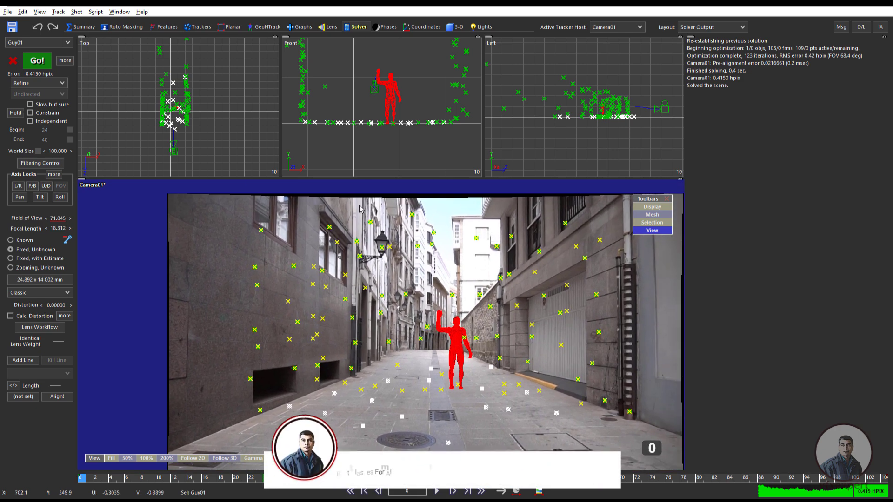
# Examine the processed image in the Lens room, first in the perspective view and then in the Camera layout with its overlay grid
pyautogui.click(329, 27)
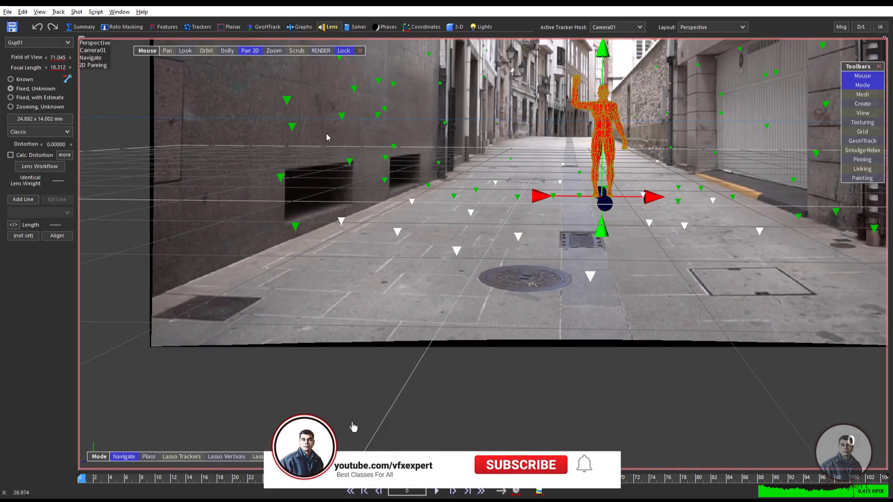
pyautogui.scroll(-2, 471, 282)
pyautogui.moveTo(471, 282); pyautogui.dragTo(431, 368, button='middle')
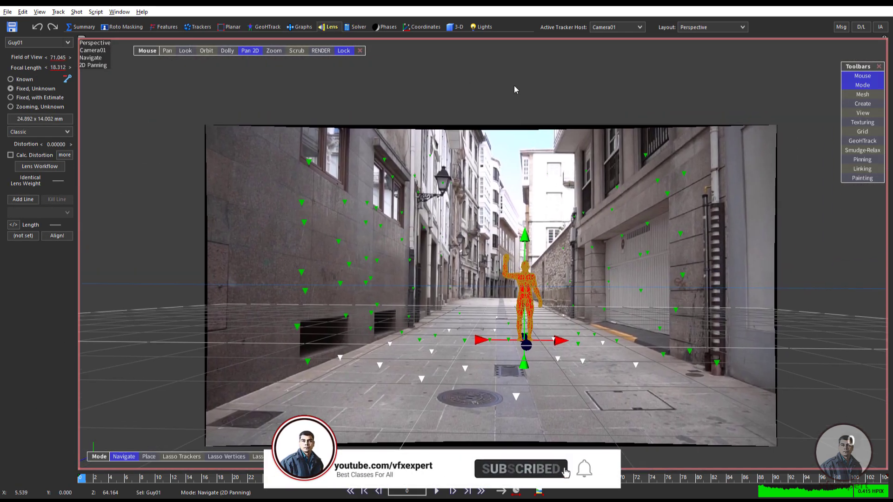
pyautogui.moveTo(520, 364); pyautogui.dragTo(516, 350, button='middle')
pyautogui.scroll(2, 530, 325)
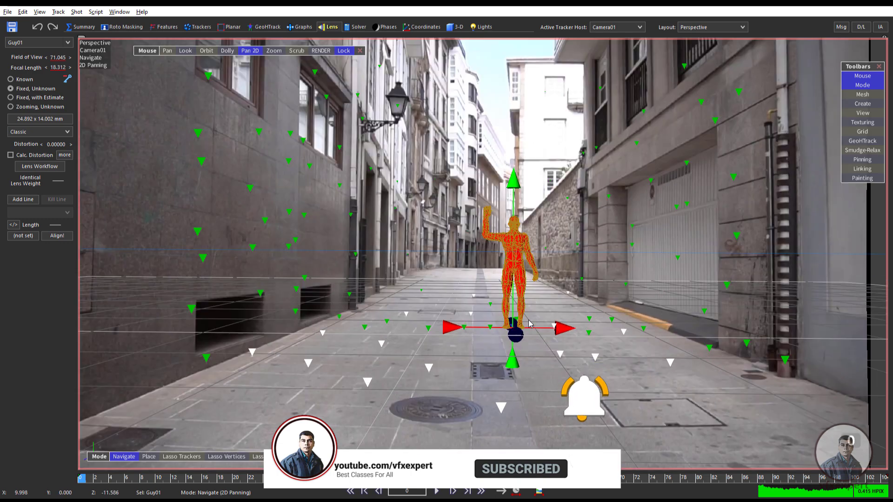
pyautogui.click(709, 28)
pyautogui.click(702, 36)
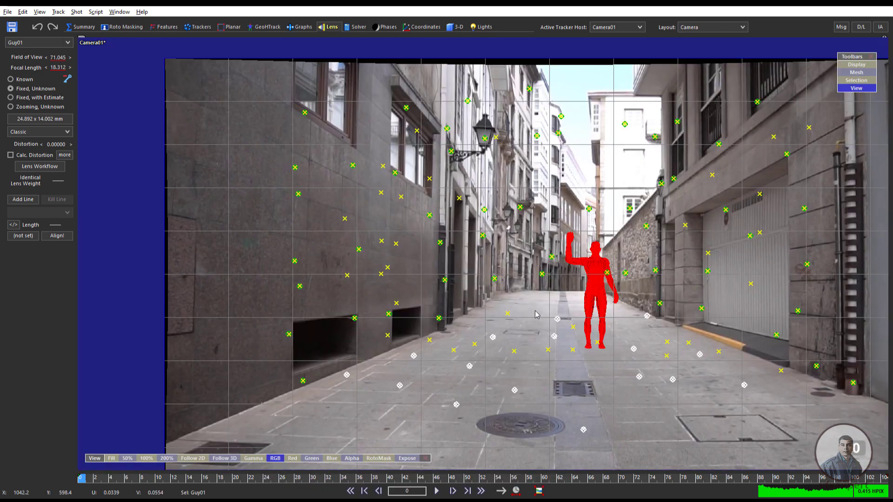
pyautogui.scroll(2, 610, 176)
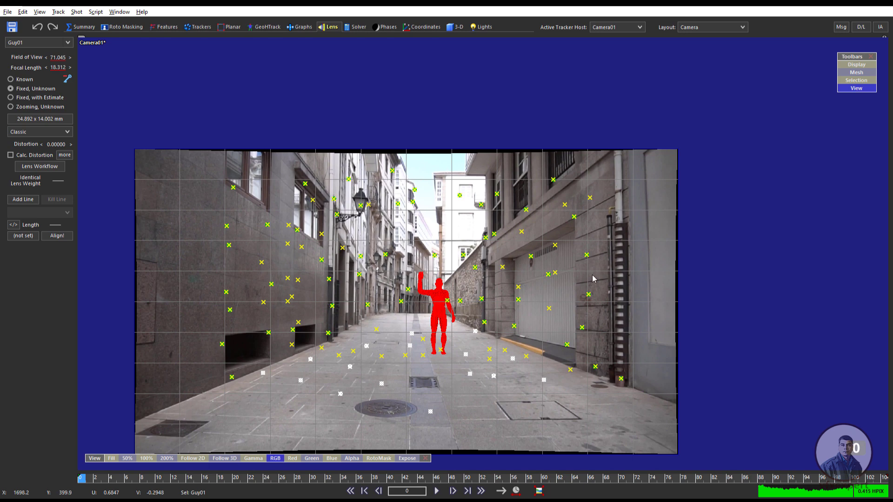
pyautogui.moveTo(411, 270); pyautogui.dragTo(423, 279, button='middle')
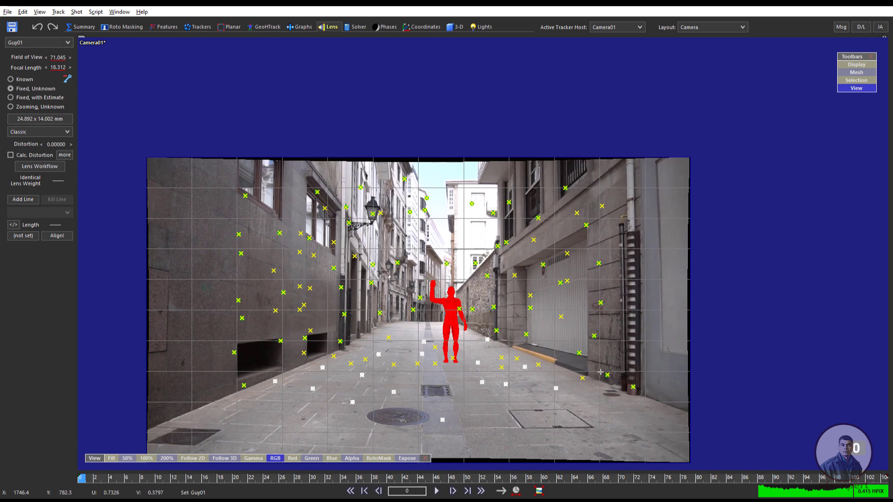
# Examine the processed image's borders against the lens grid, and play the shot from frame 0 to check the figure's stability
pyautogui.moveTo(663, 460); pyautogui.dragTo(669, 425, button='middle')
pyautogui.scroll(2, 688, 437)
pyautogui.scroll(-1, 645, 367)
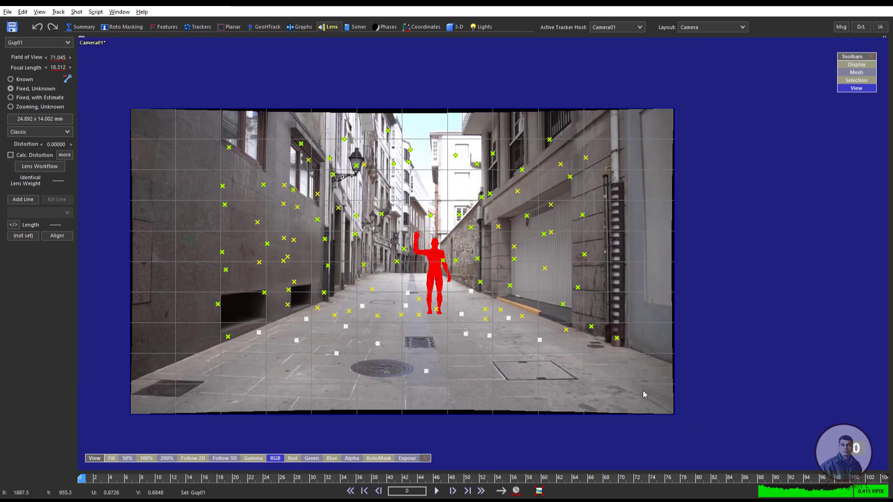
pyautogui.moveTo(644, 390); pyautogui.dragTo(646, 416, button='middle')
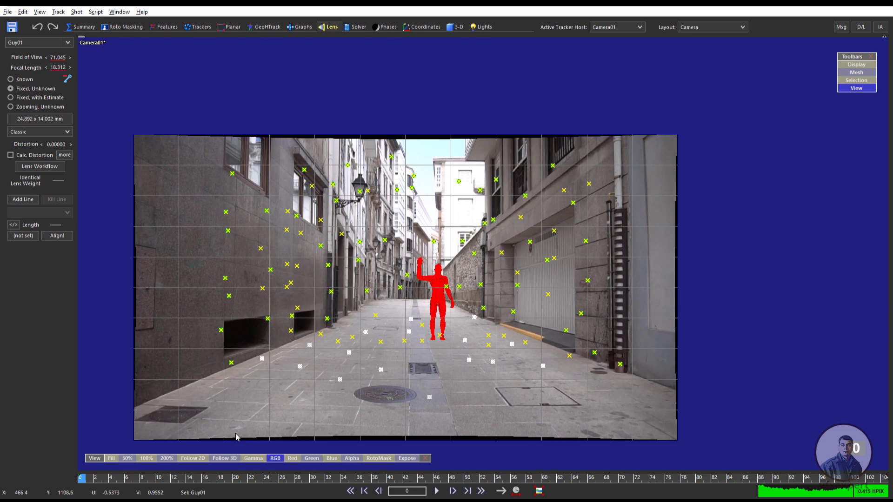
pyautogui.moveTo(494, 278); pyautogui.dragTo(489, 291, button='middle')
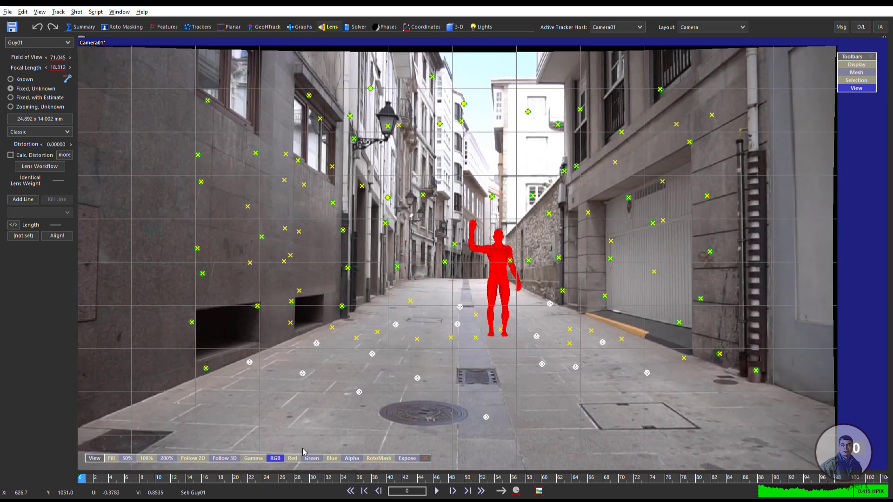
pyautogui.click(120, 477)
pyautogui.click(345, 489)
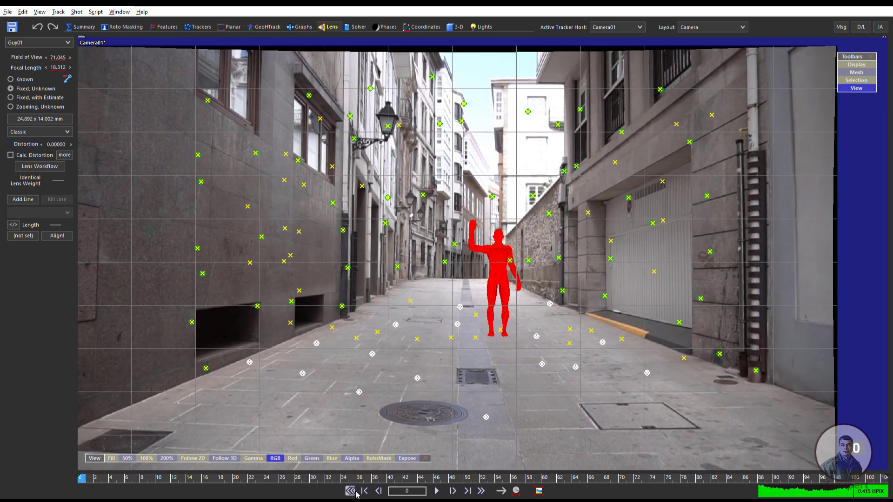
pyautogui.click(437, 491)
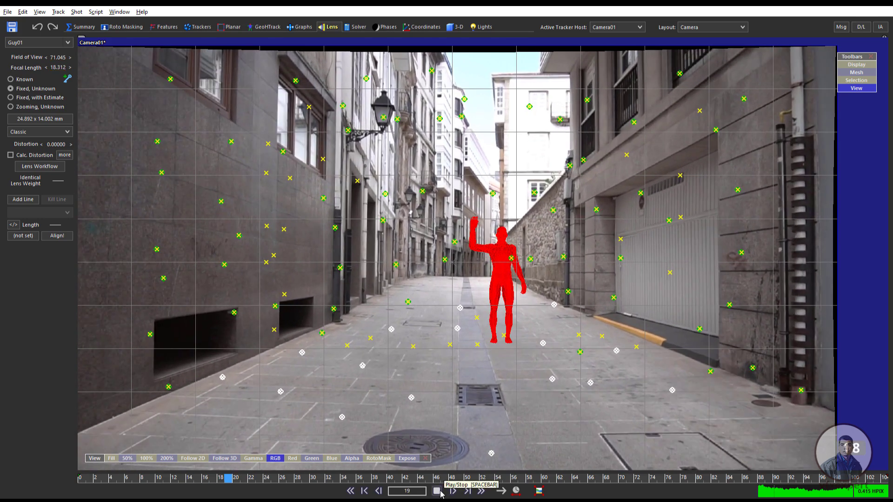
pyautogui.click(437, 491)
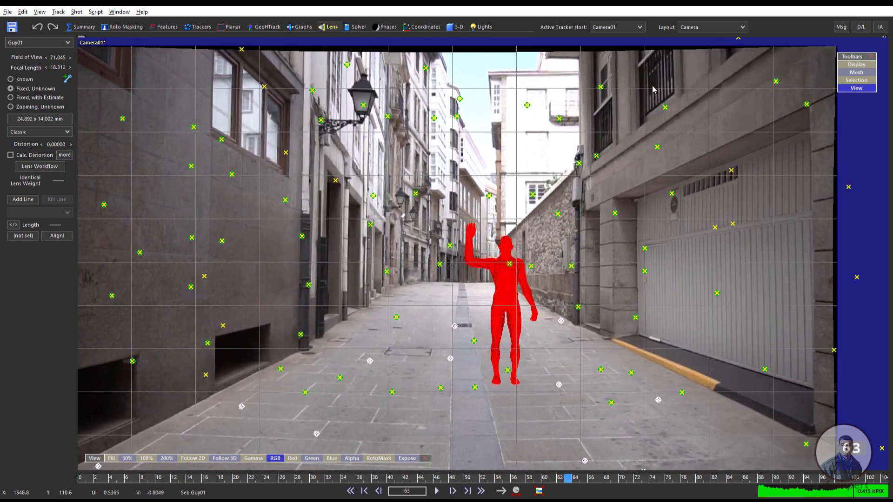
# Switch to the 3-D room and scrub through the shot to check that the figure holds its place on the street
pyautogui.click(457, 27)
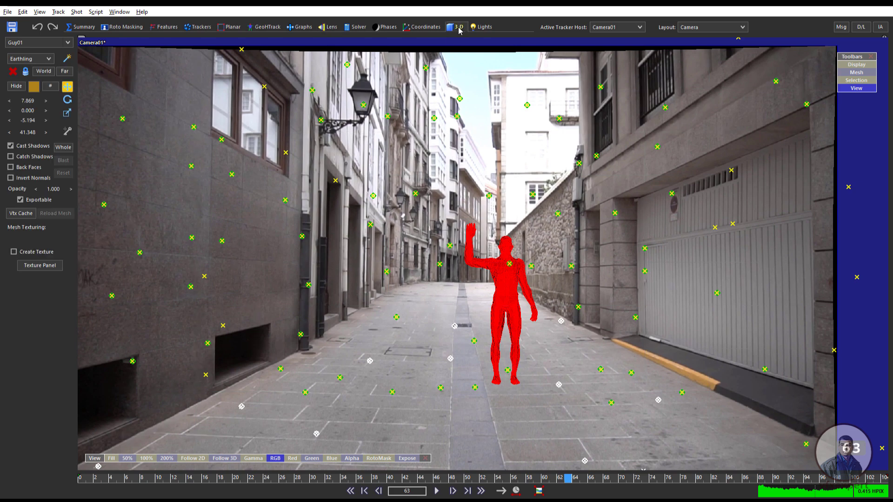
pyautogui.scroll(-2, 512, 268)
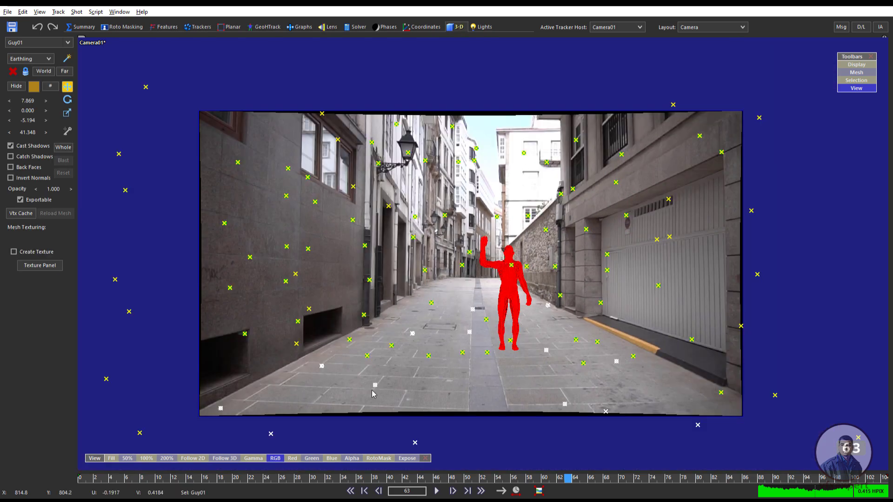
pyautogui.moveTo(324, 482); pyautogui.dragTo(537, 479)
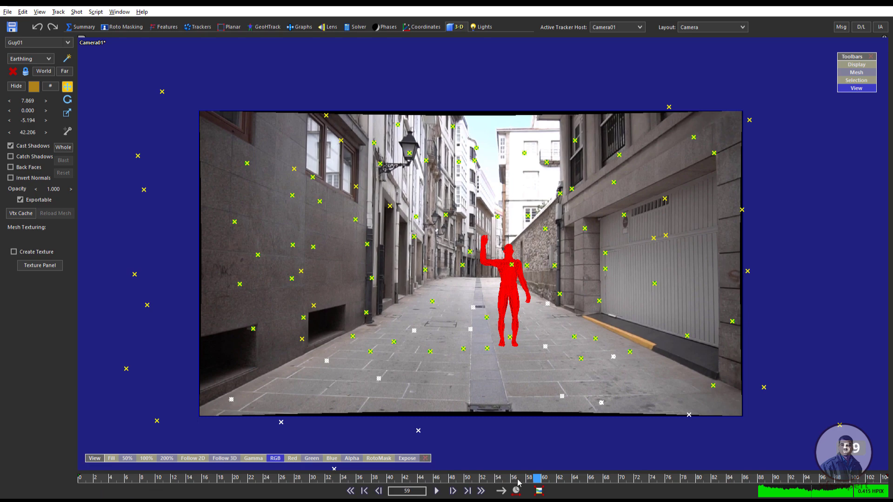
pyautogui.moveTo(536, 478); pyautogui.dragTo(213, 479)
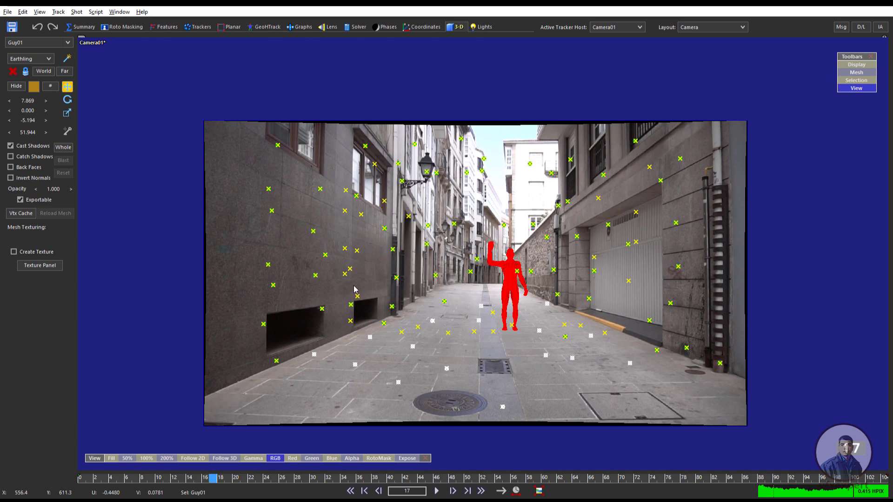
# Export the scene as Maya ASCII Scene - Original to lens_shot_v002 in the Lens WorkFlow folder, with start frame 0
pyautogui.click(7, 13)
pyautogui.moveTo(34, 129)
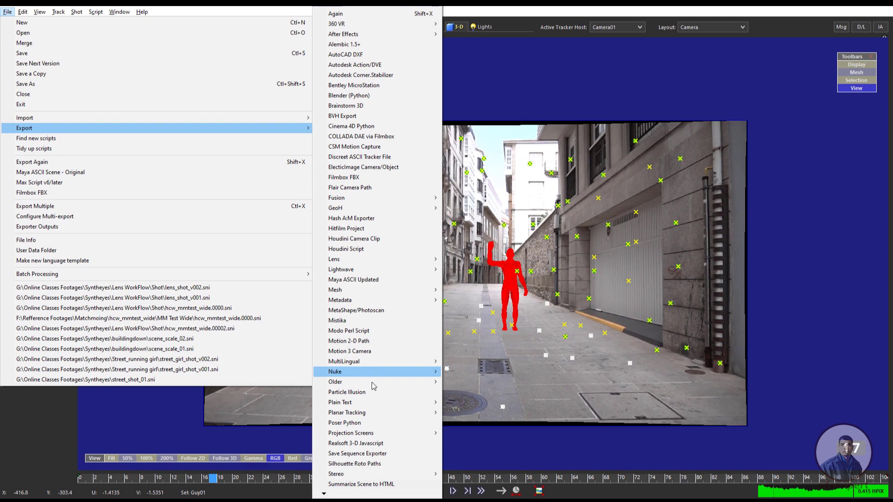
pyautogui.moveTo(352, 385)
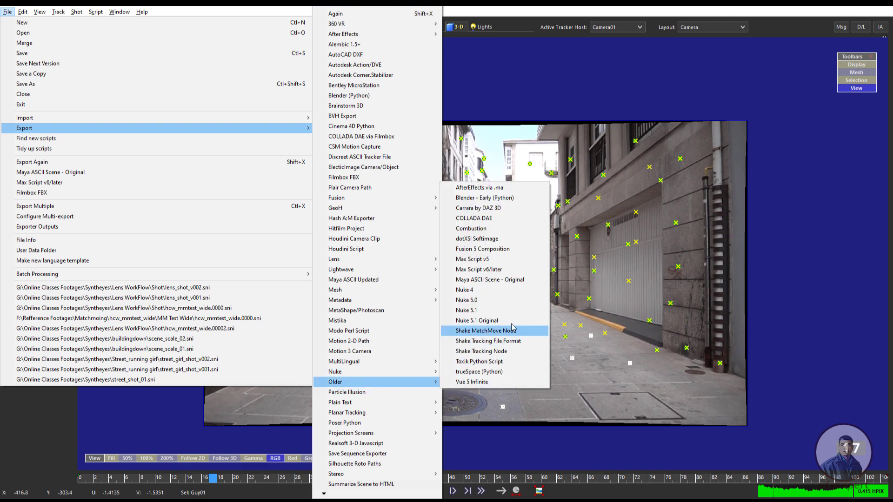
pyautogui.click(514, 283)
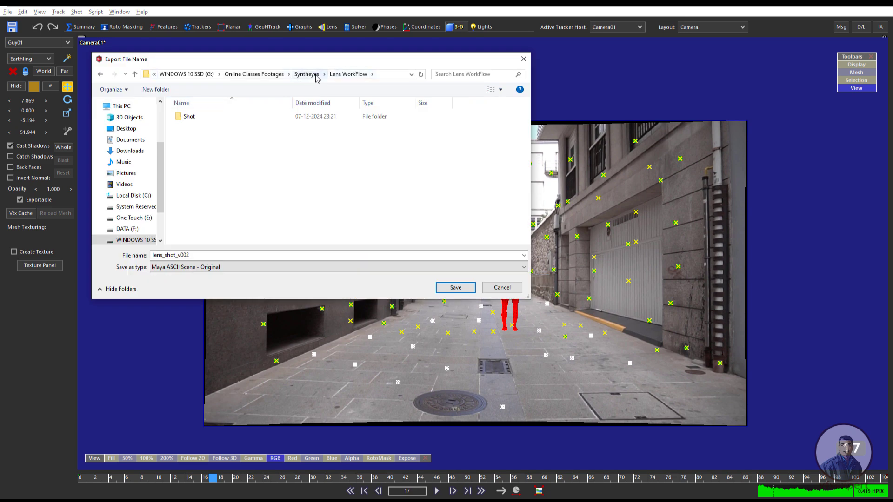
pyautogui.click(271, 120)
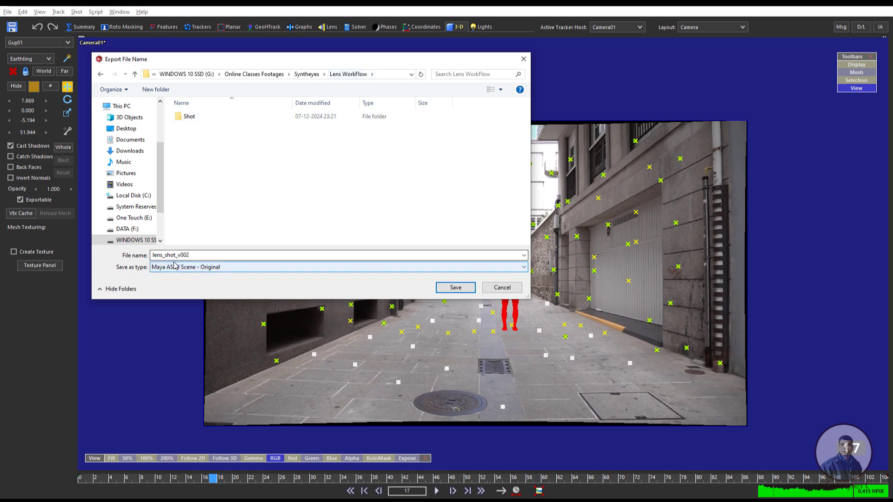
pyautogui.click(190, 257)
pyautogui.doubleClick(191, 257)
pyautogui.click(187, 255)
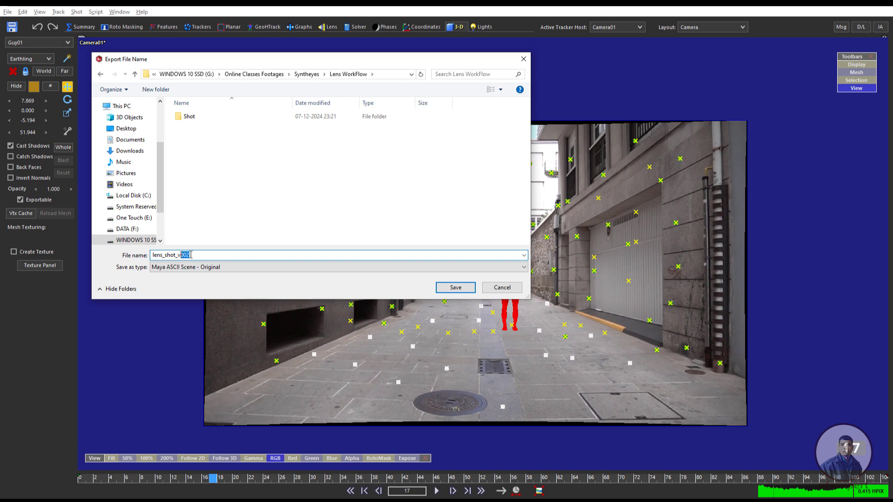
pyautogui.click(190, 255)
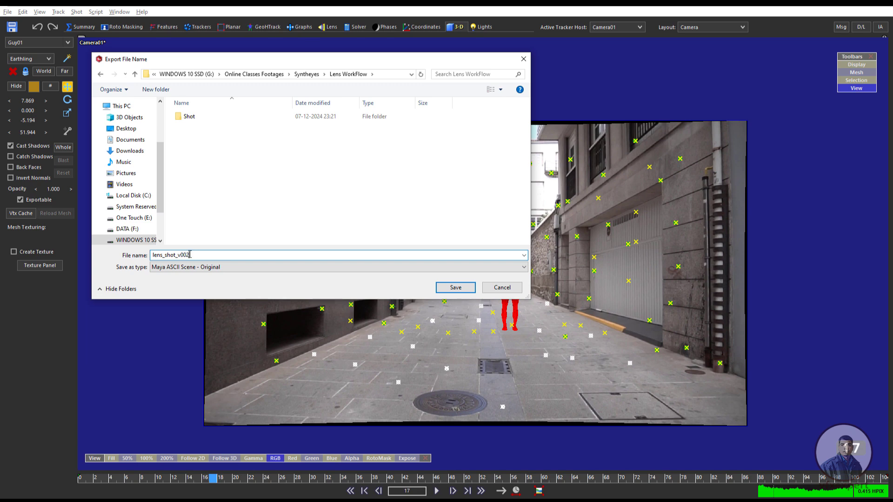
pyautogui.click(456, 287)
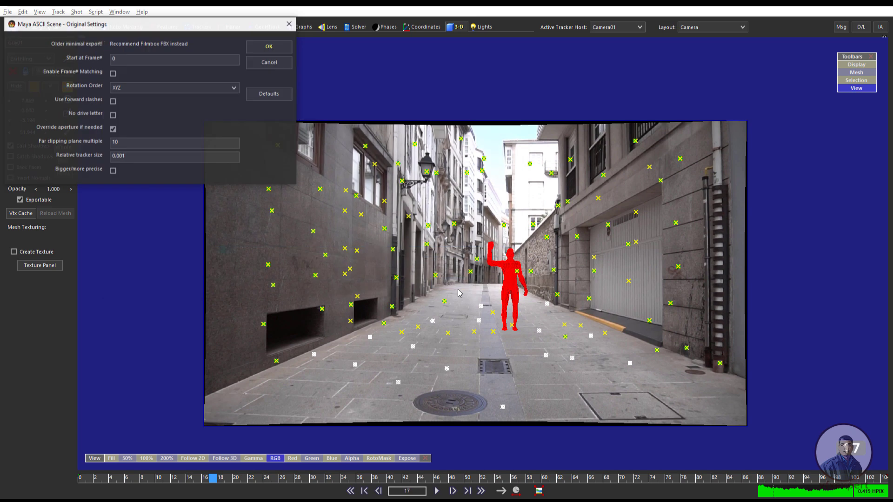
pyautogui.click(125, 62)
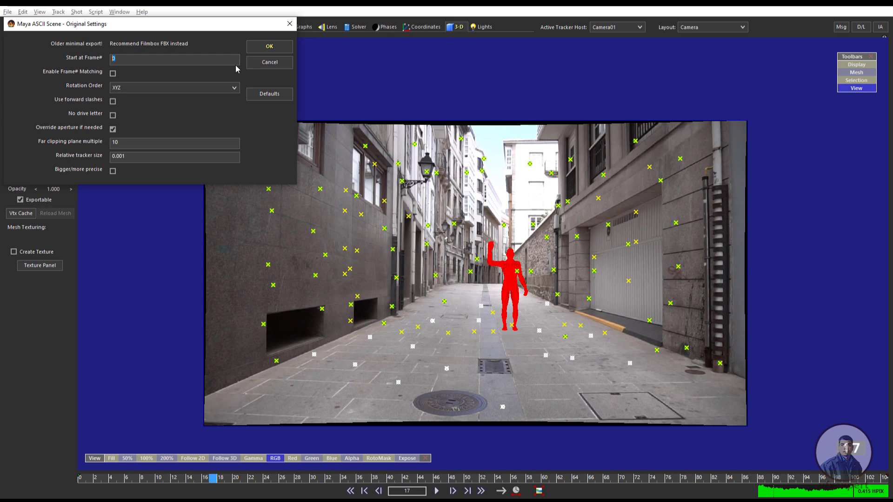
pyautogui.click(269, 48)
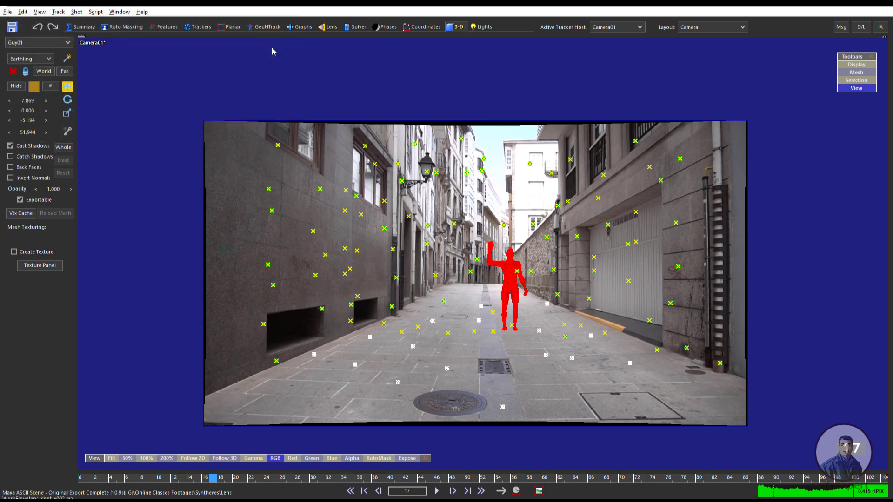
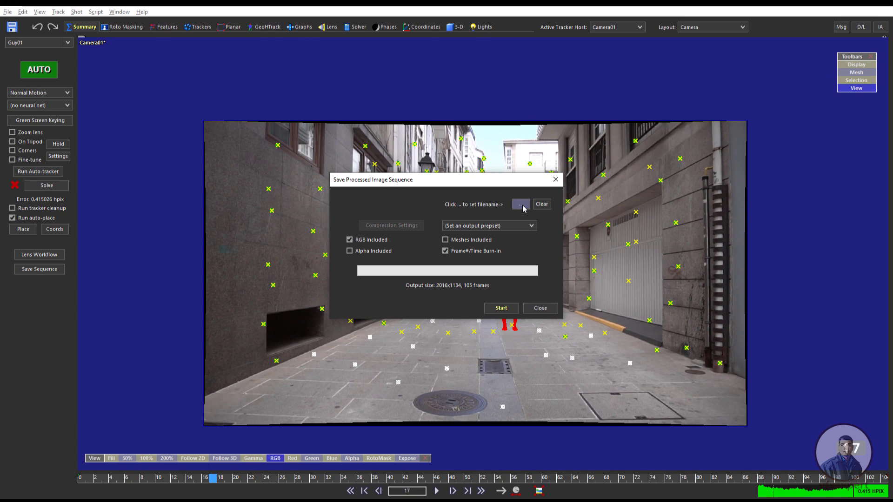
# For the saved sequence's output location, create a folder named UD_Plate inside Lens WorkFlow and open it
pyautogui.click(520, 205)
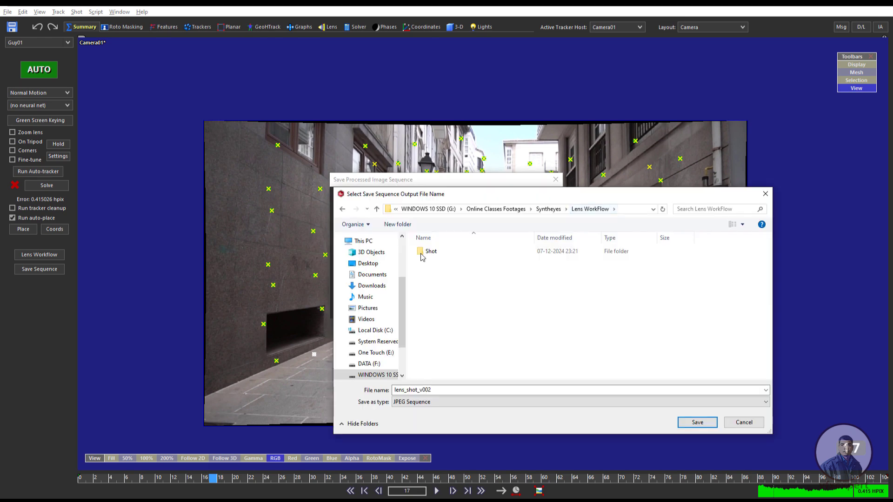
pyautogui.rightClick(434, 280)
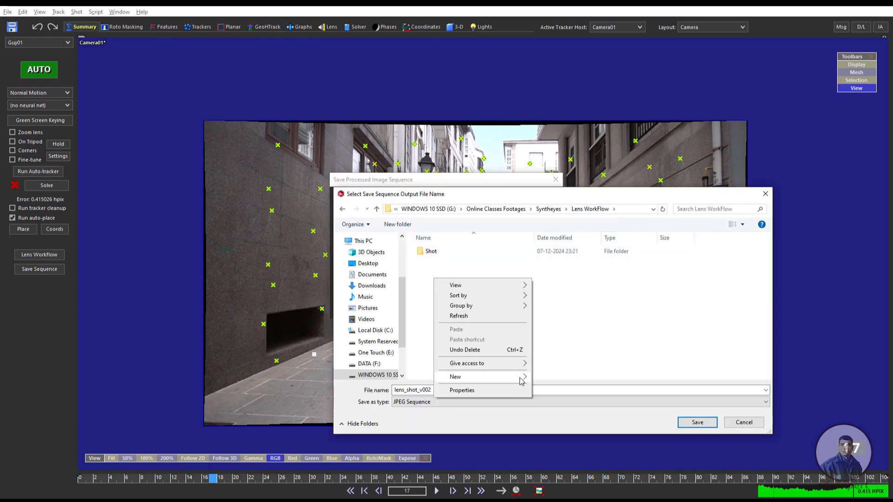
pyautogui.moveTo(521, 376)
pyautogui.click(555, 377)
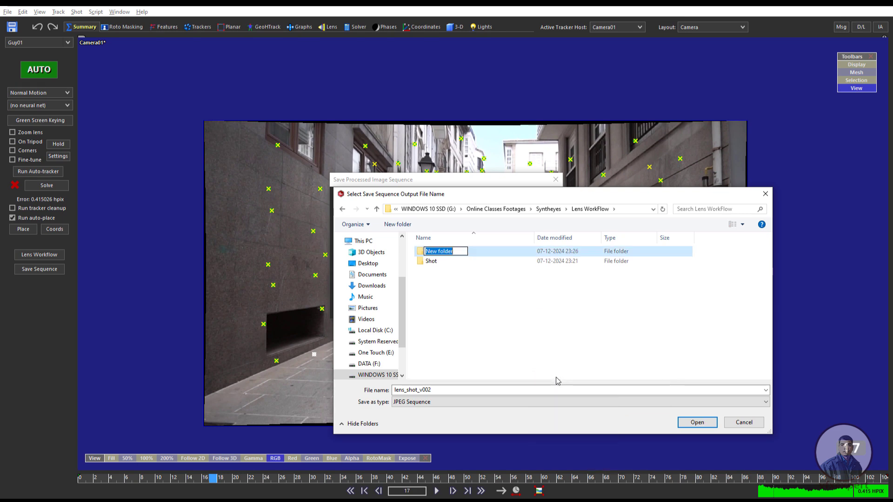
pyautogui.write('2D_Plate')
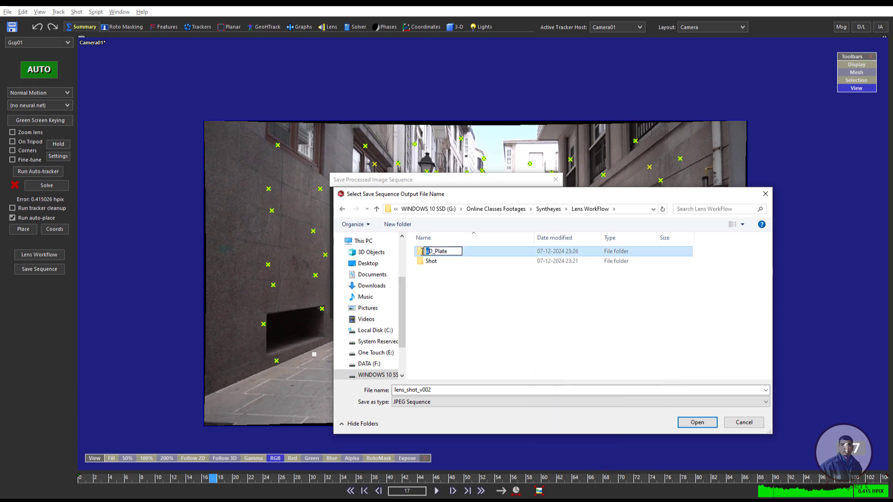
pyautogui.press('Return')
pyautogui.doubleClick(441, 260)
pyautogui.doubleClick(427, 389)
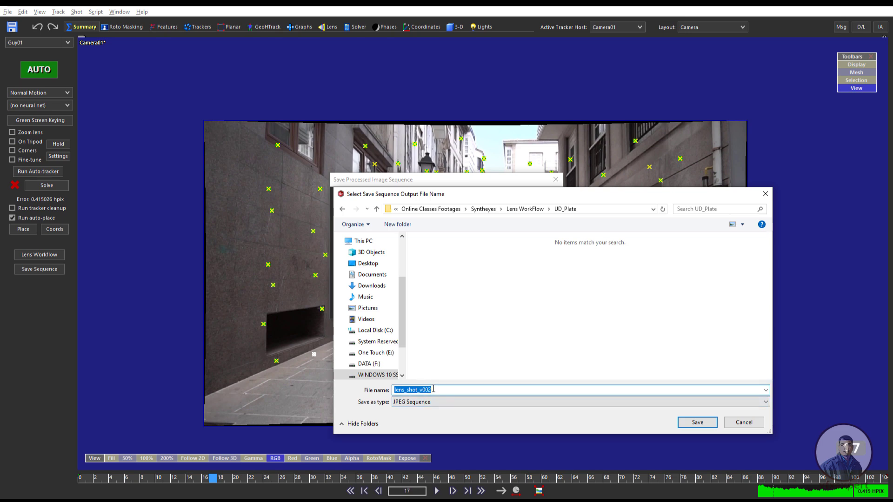
pyautogui.click(436, 389)
pyautogui.press('Home')
pyautogui.press('Right')
pyautogui.press('Right')
pyautogui.hotkey('shift', 'Right')
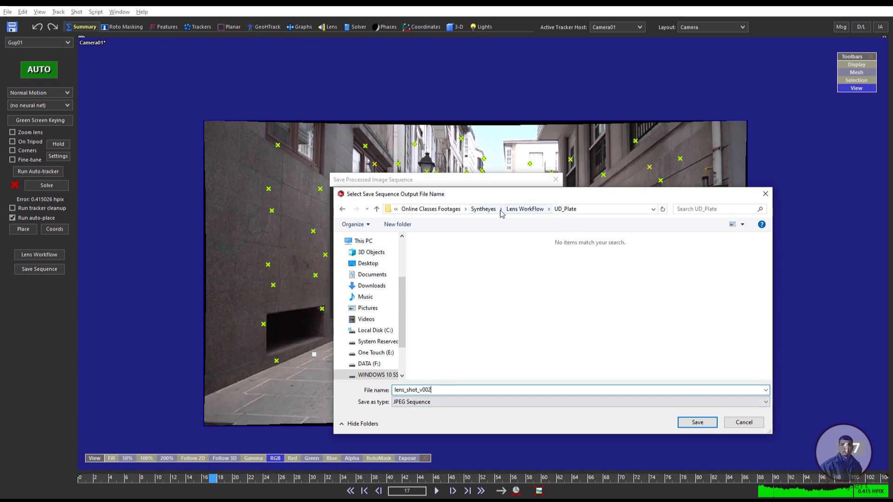
# List the PNG frames in the Shot folder and reuse the first frame's name, lens_shot.00000, as the output file name
pyautogui.click(525, 209)
pyautogui.click(431, 254)
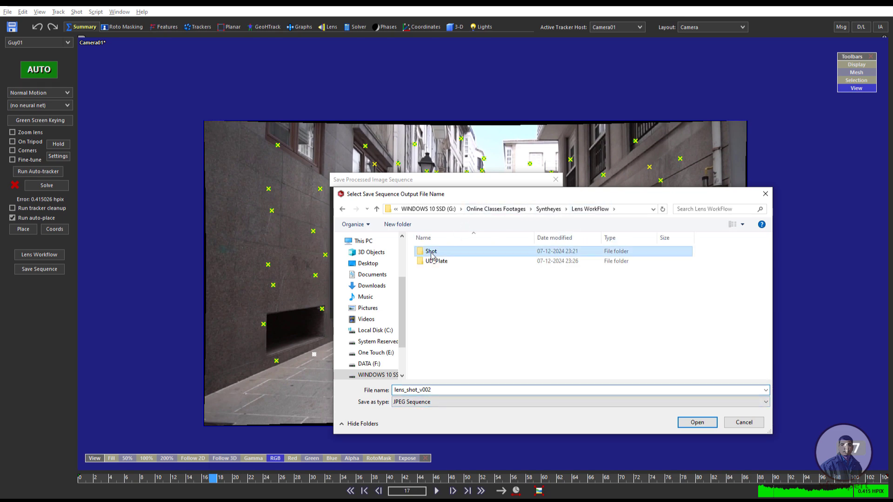
pyautogui.doubleClick(431, 254)
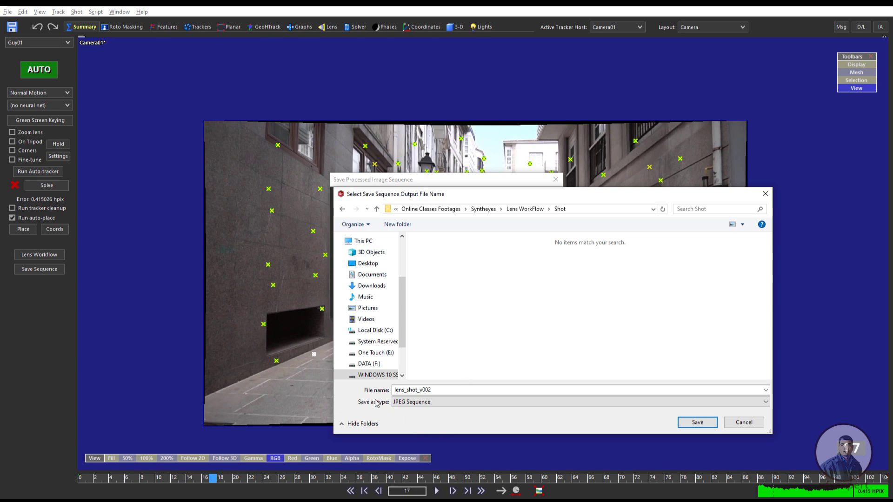
pyautogui.click(424, 403)
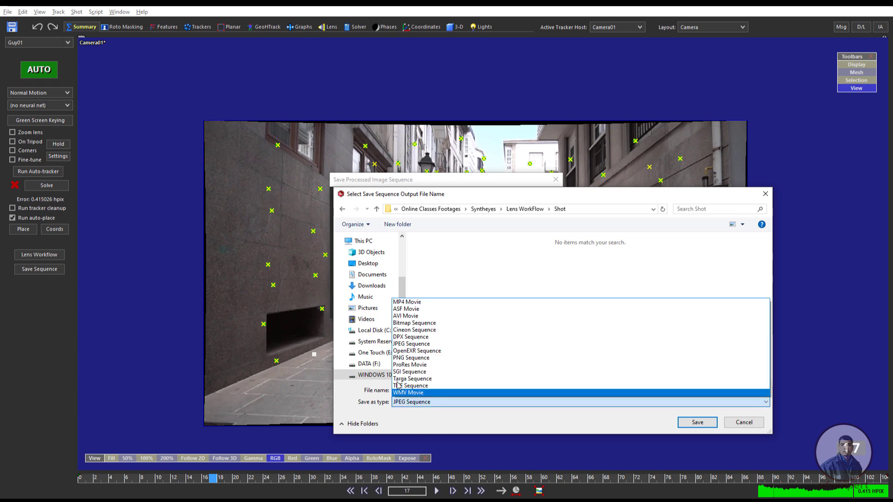
pyautogui.click(411, 358)
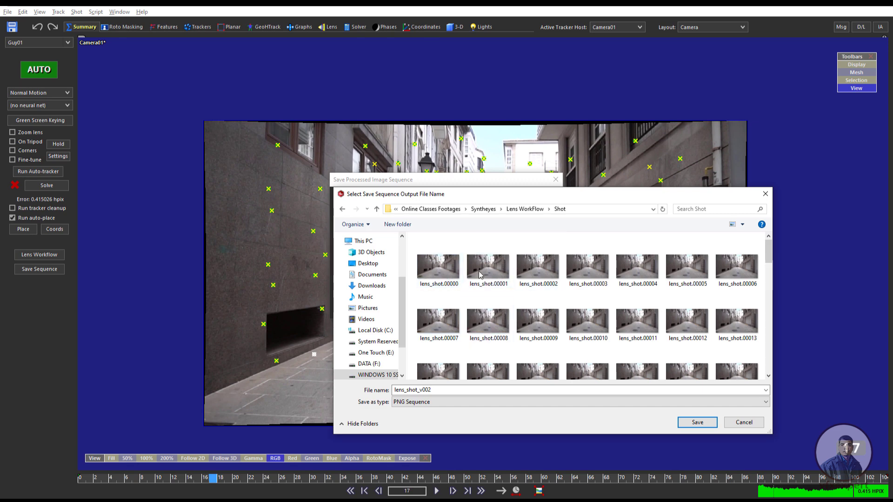
pyautogui.click(453, 275)
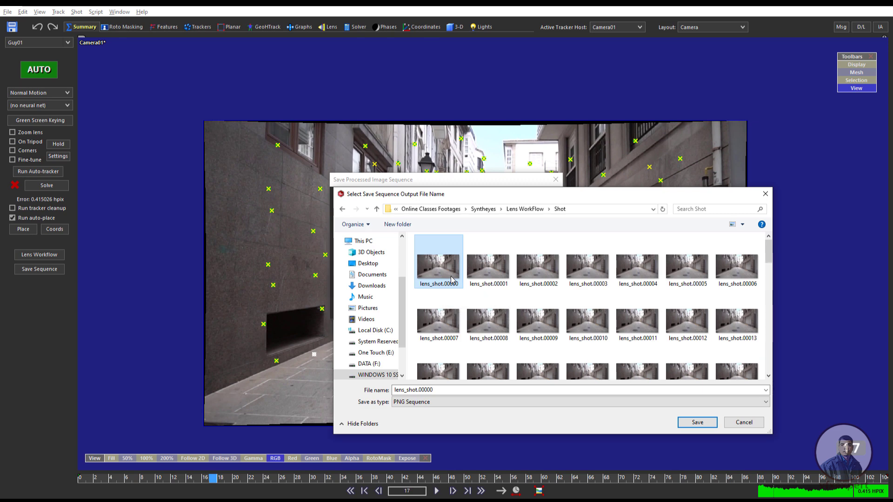
pyautogui.click(426, 390)
pyautogui.doubleClick(426, 389)
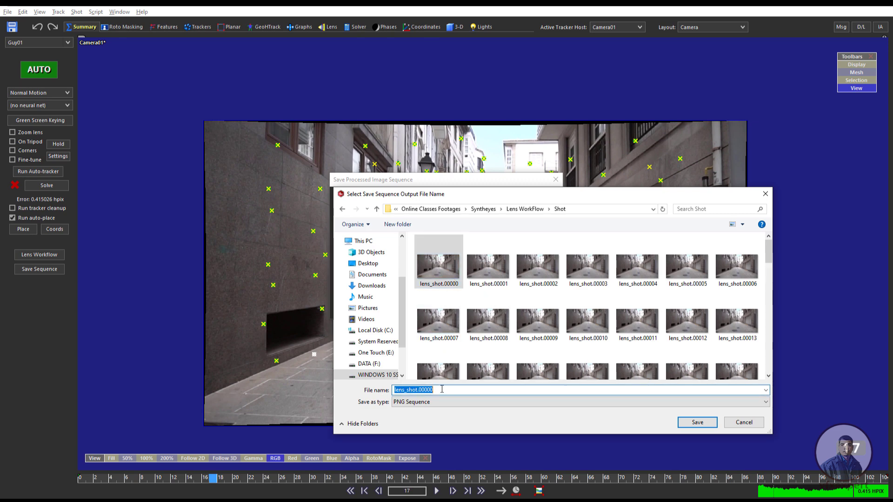
pyautogui.click(432, 390)
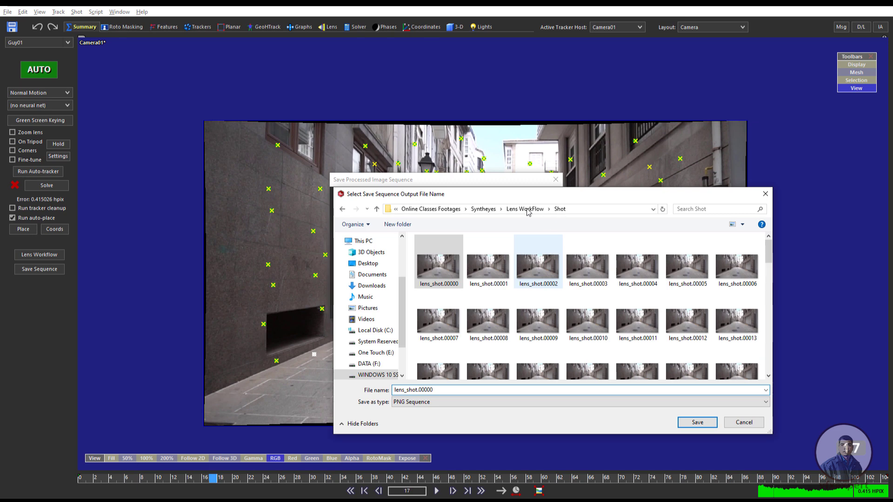
# Return the output location to the UD_Plate folder and set the file type to JPEG Sequence
pyautogui.hotkey('alt', 'Up')
pyautogui.doubleClick(441, 259)
pyautogui.click(436, 390)
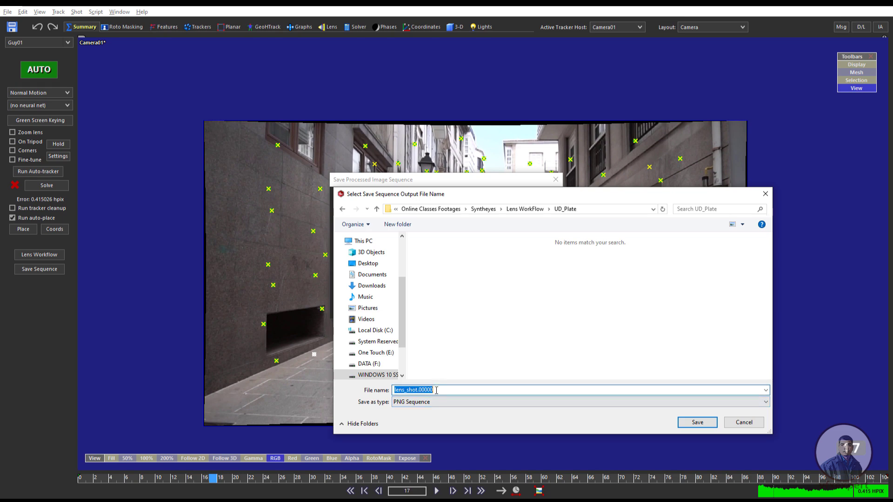
pyautogui.click(432, 389)
pyautogui.click(396, 402)
pyautogui.click(415, 403)
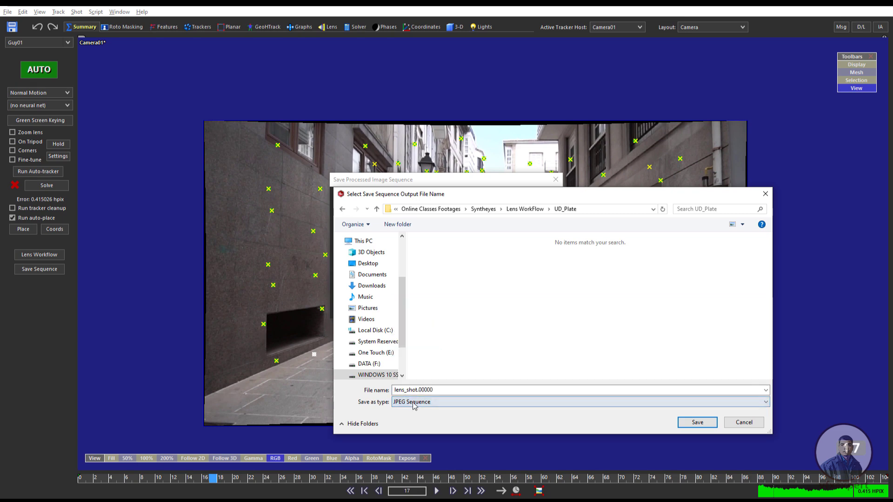
# Save the processed plate to UD_Plate as JPEG Sequence lens_shot.00000, and open the first saved frame from File Explorer
pyautogui.click(417, 405)
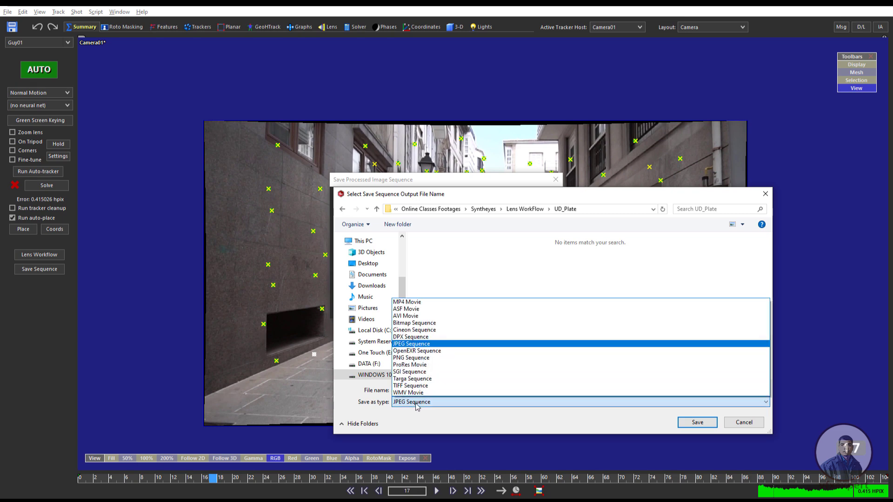
pyautogui.click(417, 344)
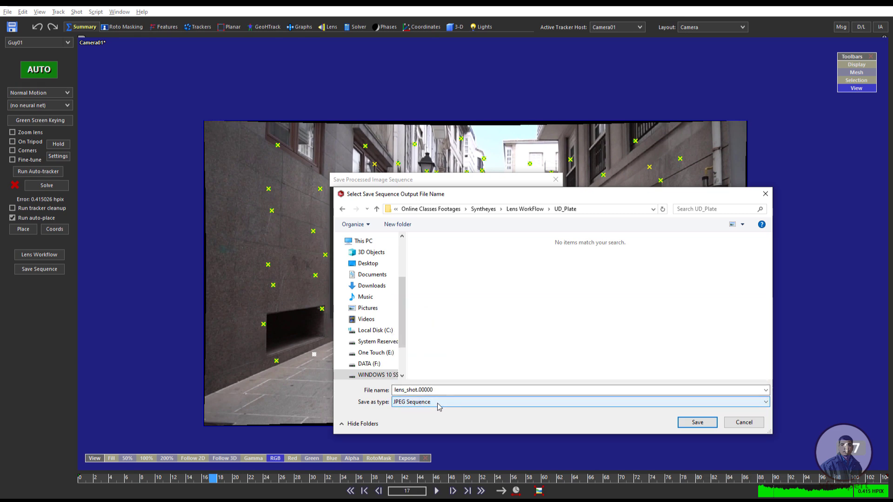
pyautogui.click(685, 424)
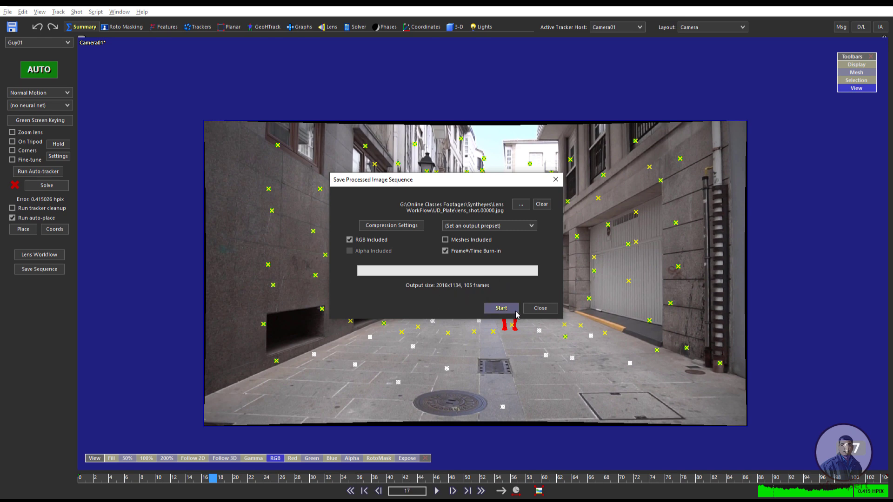
pyautogui.click(497, 309)
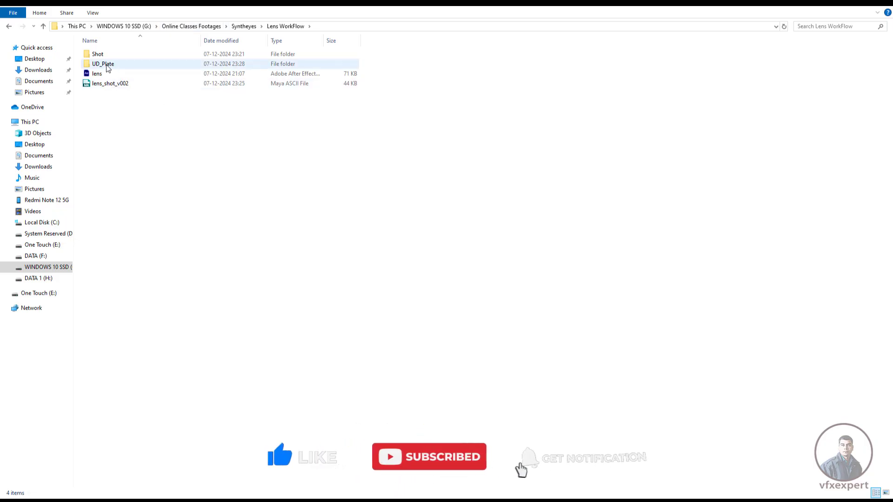
pyautogui.doubleClick(104, 64)
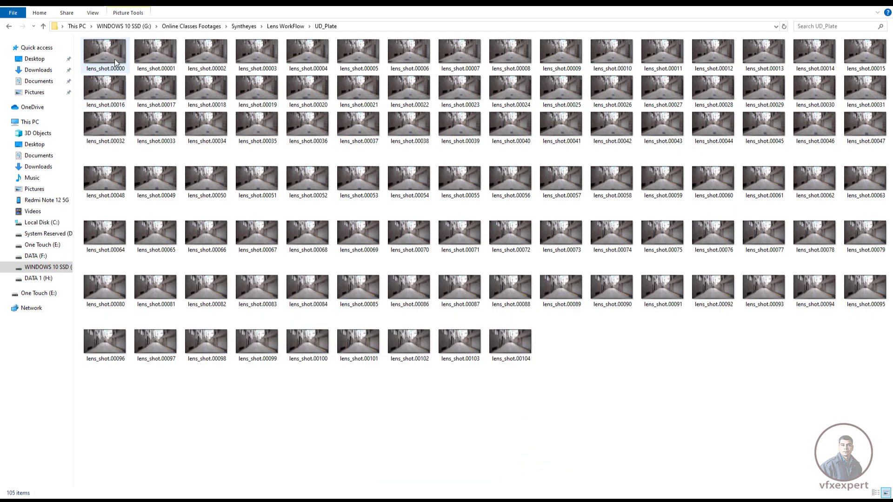
pyautogui.doubleClick(114, 59)
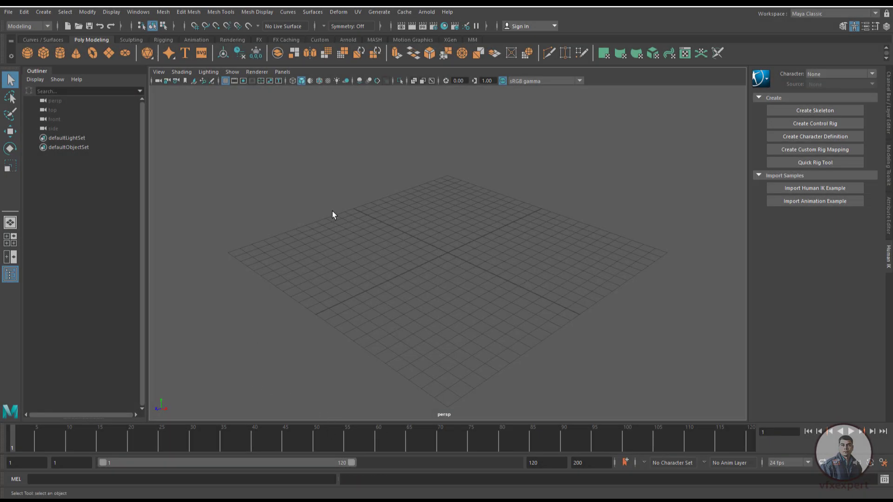
# In Maya, open lens_shot_v002.ma from the Syntheyes Lens WorkFlow folder without saving the untitled scene
pyautogui.click(9, 12)
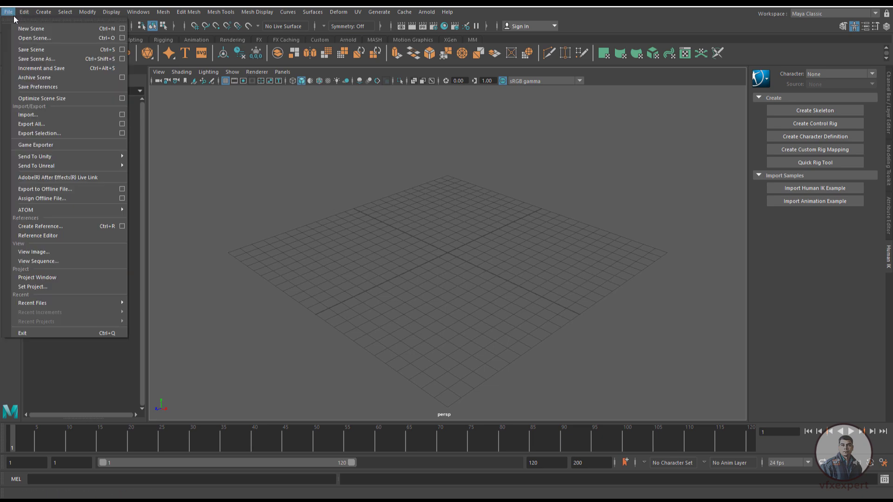
pyautogui.click(30, 38)
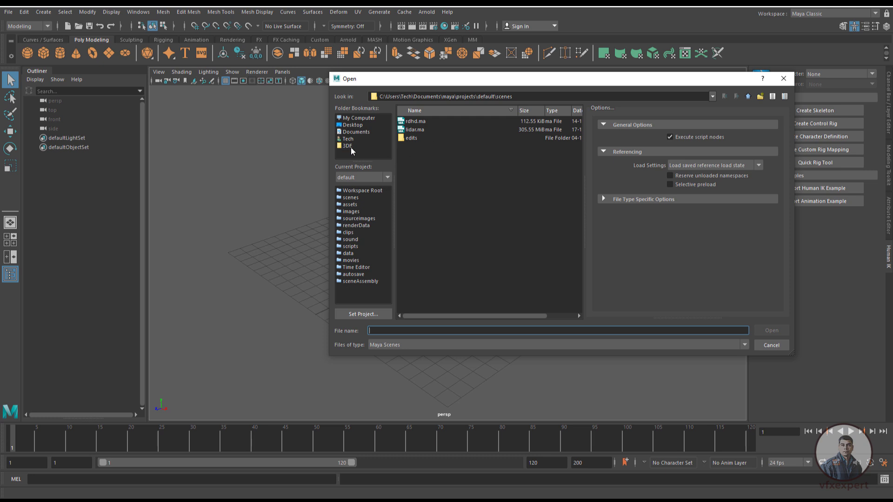
pyautogui.click(347, 146)
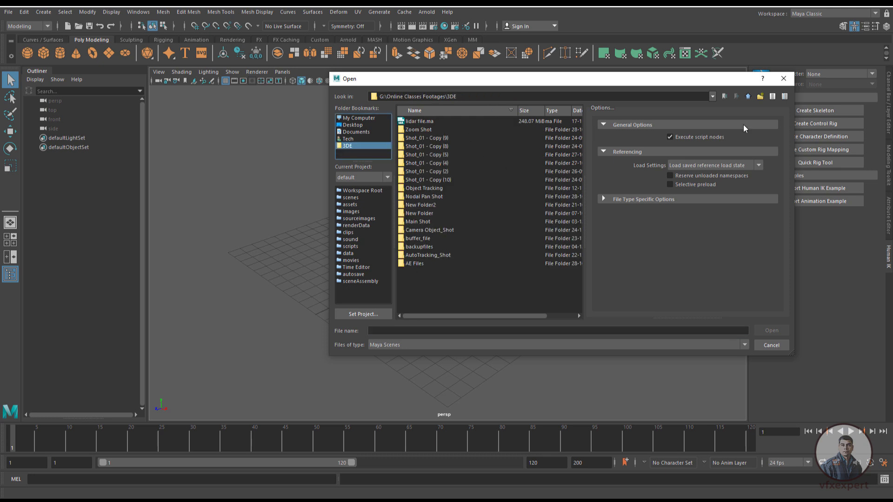
pyautogui.click(747, 97)
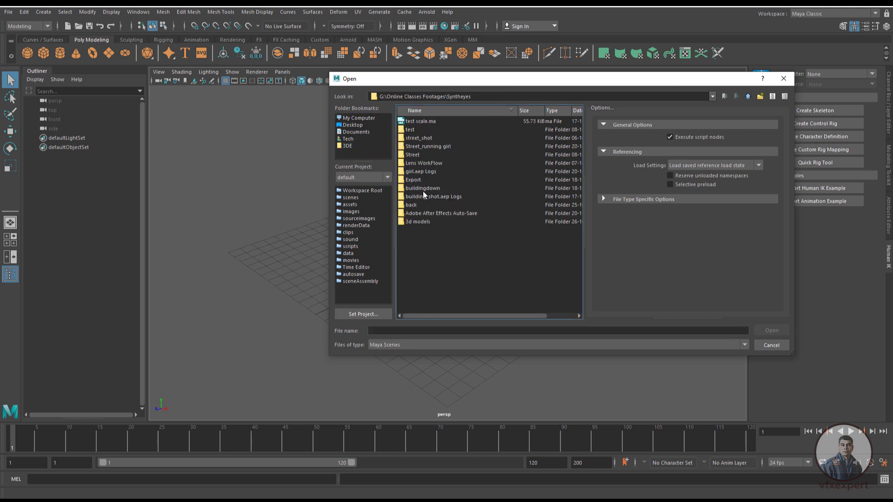
pyautogui.doubleClick(425, 163)
pyautogui.click(447, 123)
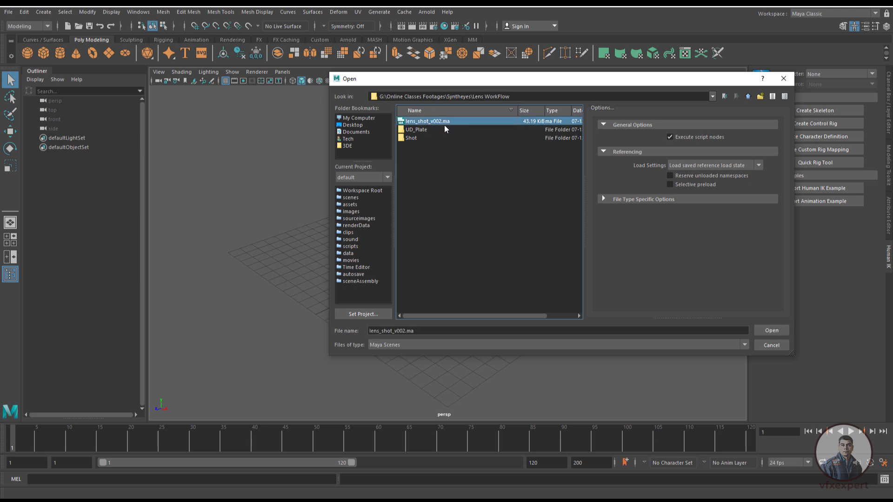
pyautogui.click(767, 329)
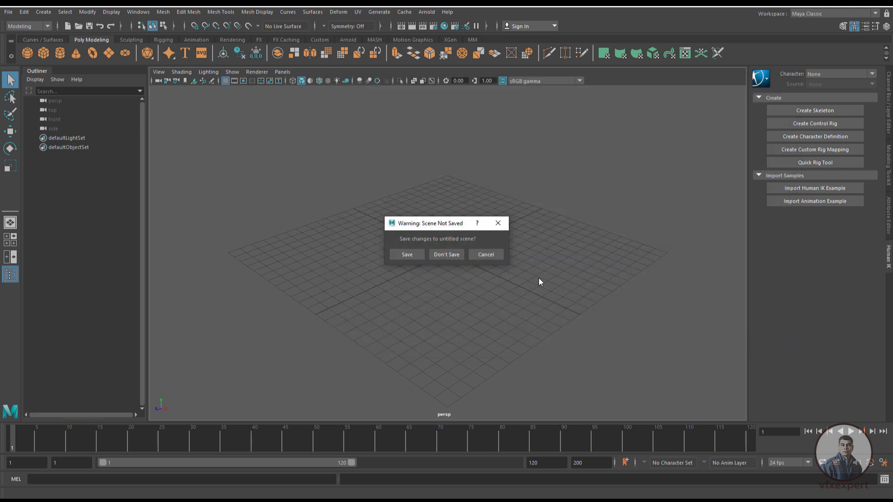
pyautogui.click(458, 259)
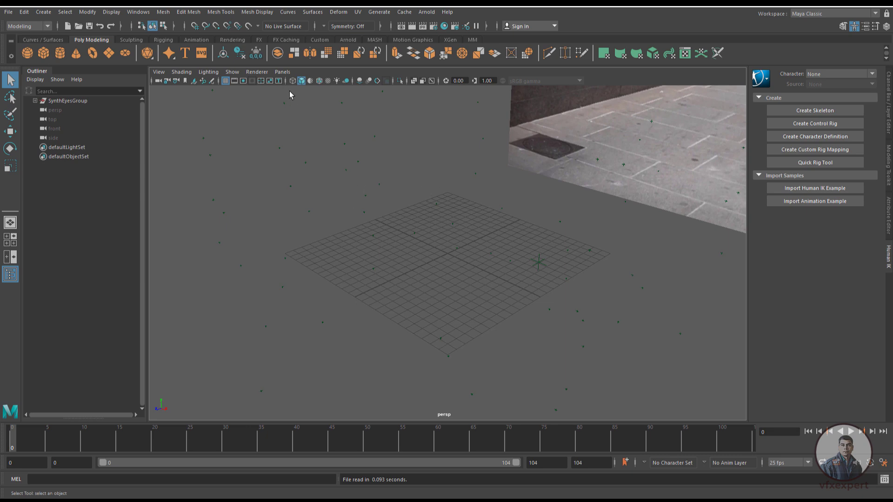
# Look through Camera01, play the shot against the original plate, and return to frame 0
pyautogui.click(282, 72)
pyautogui.moveTo(328, 81)
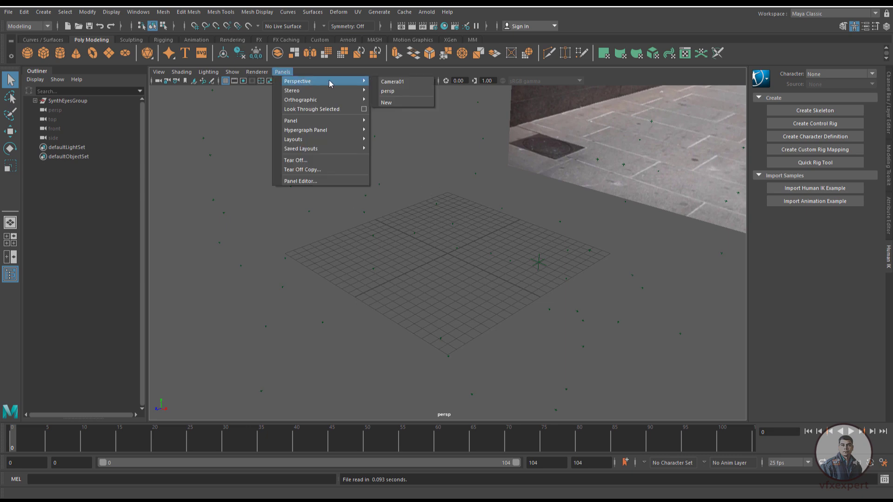
pyautogui.click(415, 81)
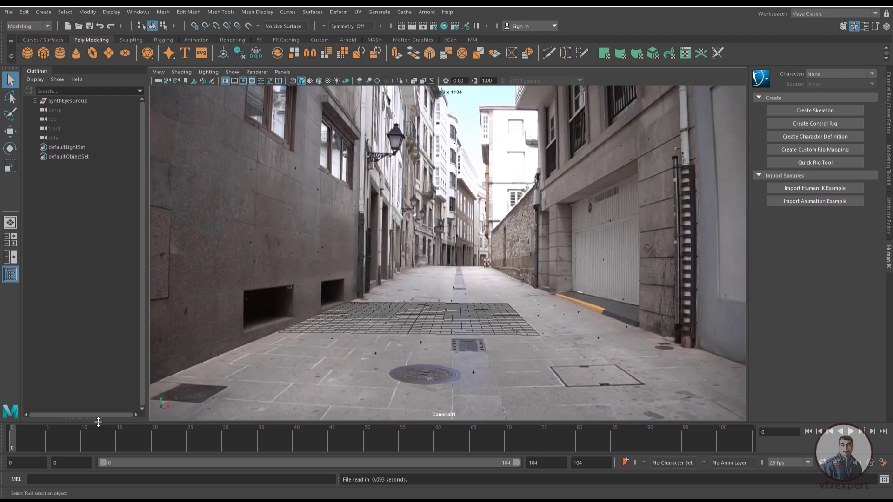
pyautogui.hotkey('alt', 'v')
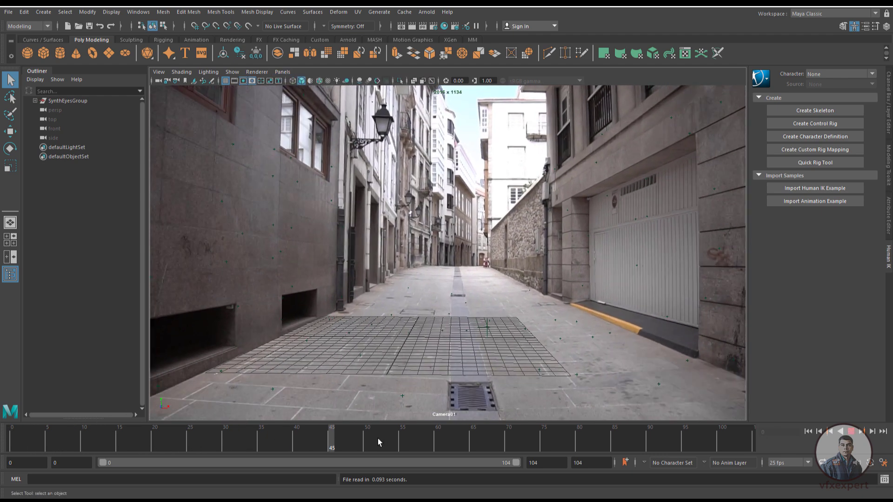
pyautogui.click(12, 437)
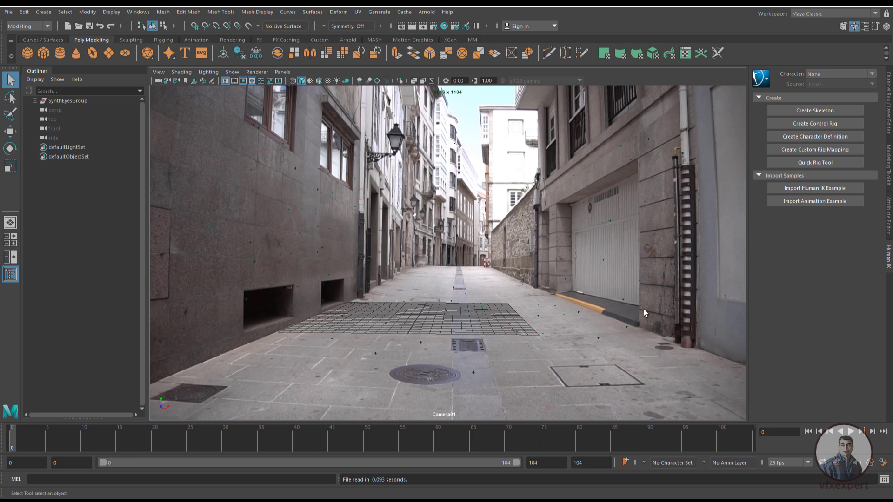
# Replace Camera01's image plane source with lens_shot.00000.jpg from the UD_Plate folder and enable Use Image Sequence
pyautogui.click(35, 101)
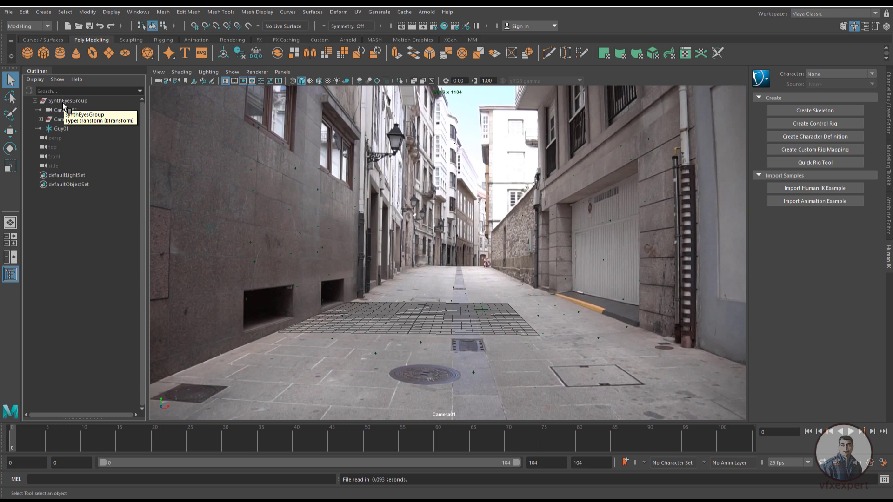
pyautogui.click(73, 110)
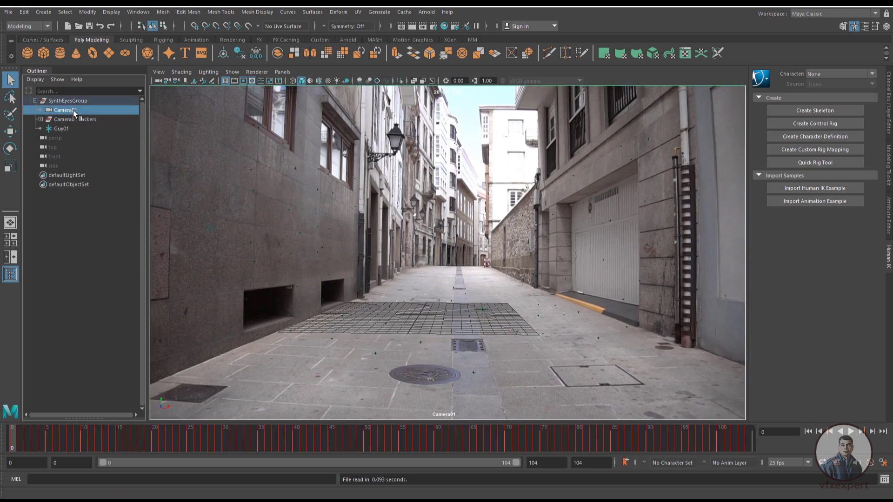
pyautogui.click(889, 217)
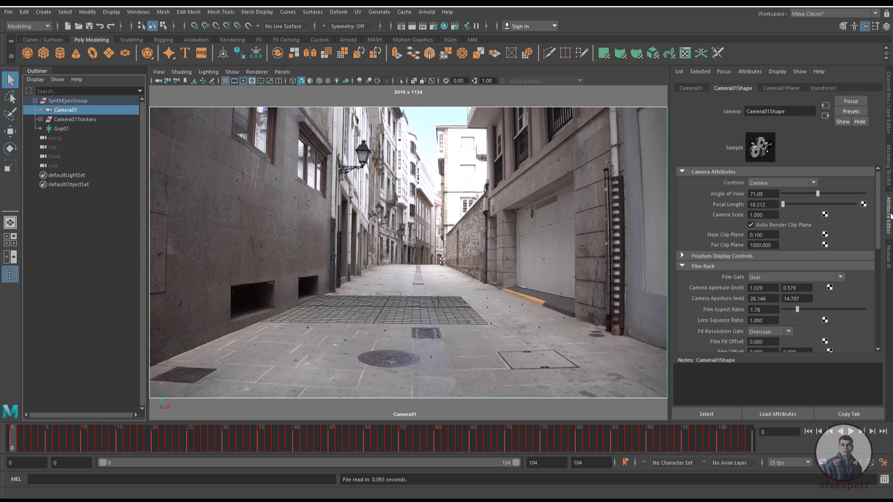
pyautogui.click(783, 88)
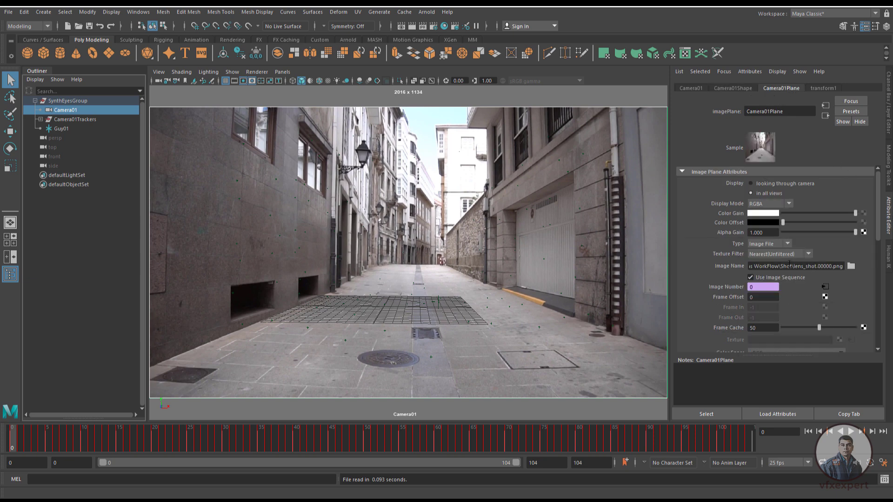
pyautogui.click(851, 266)
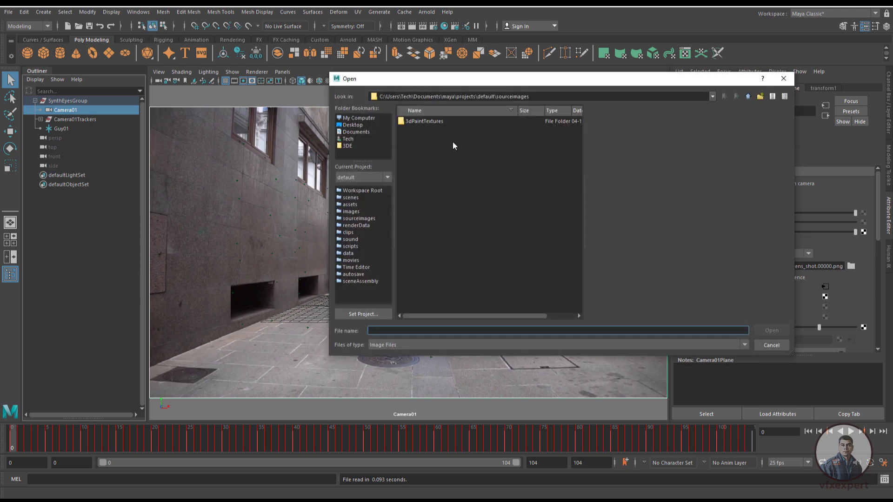
pyautogui.click(368, 144)
pyautogui.doubleClick(429, 155)
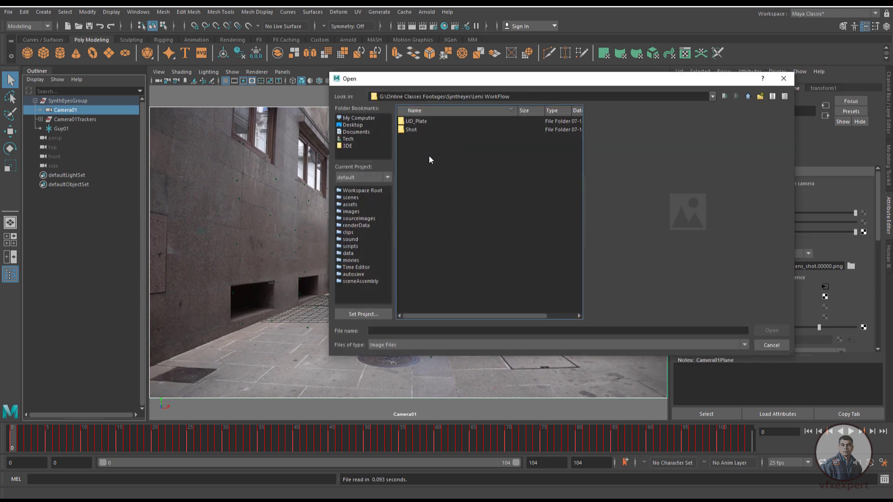
pyautogui.doubleClick(417, 121)
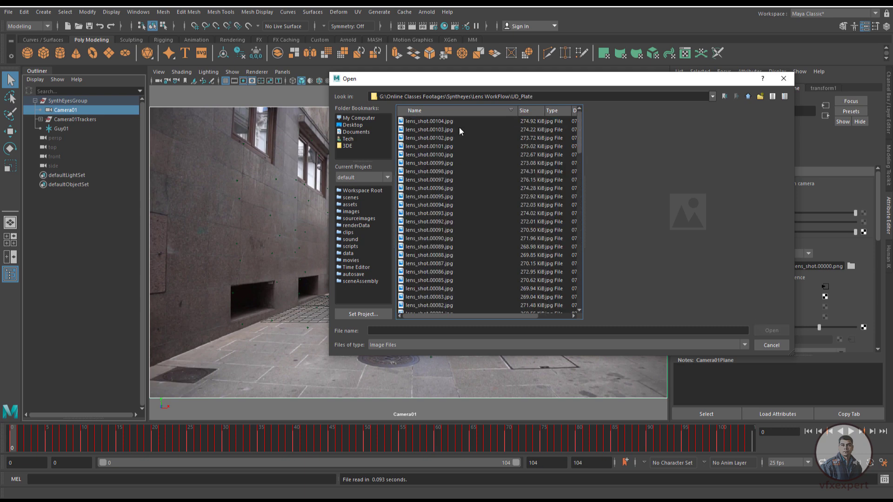
pyautogui.moveTo(579, 146); pyautogui.dragTo(581, 269)
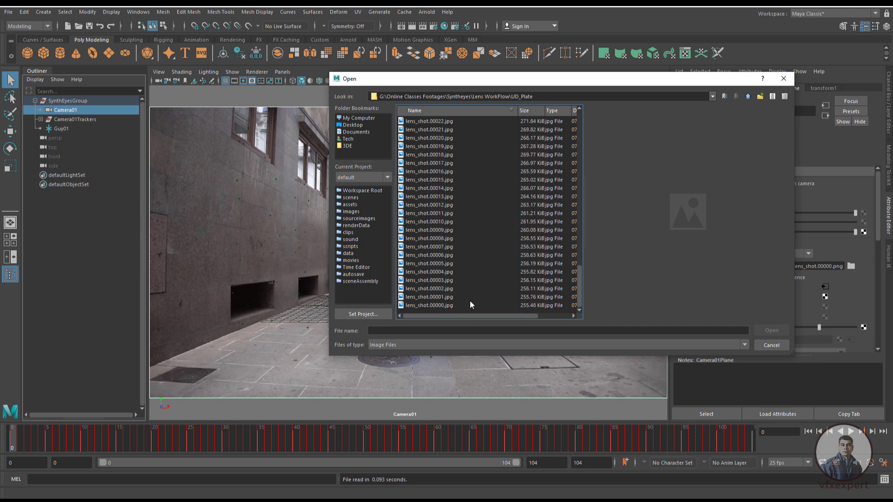
pyautogui.click(445, 304)
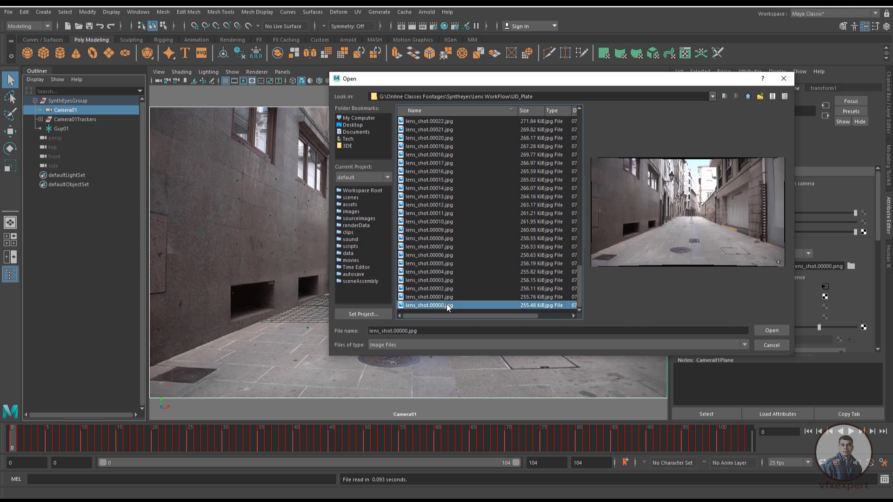
pyautogui.click(780, 332)
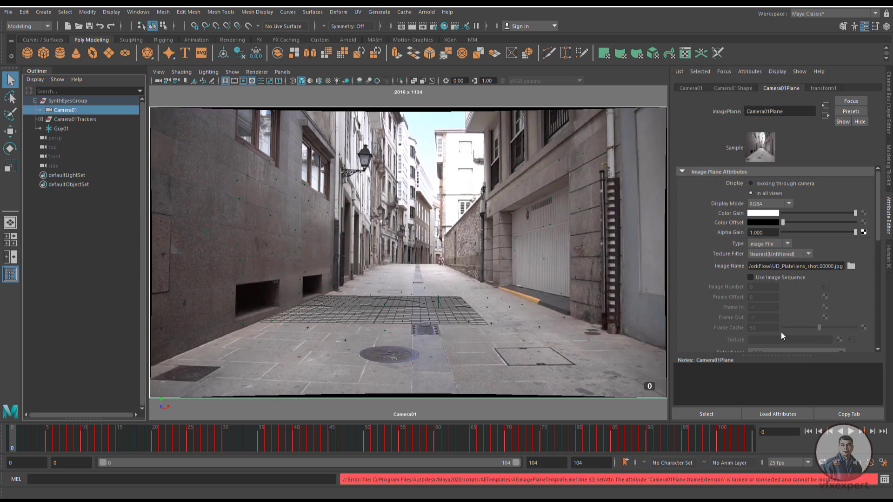
pyautogui.click(750, 279)
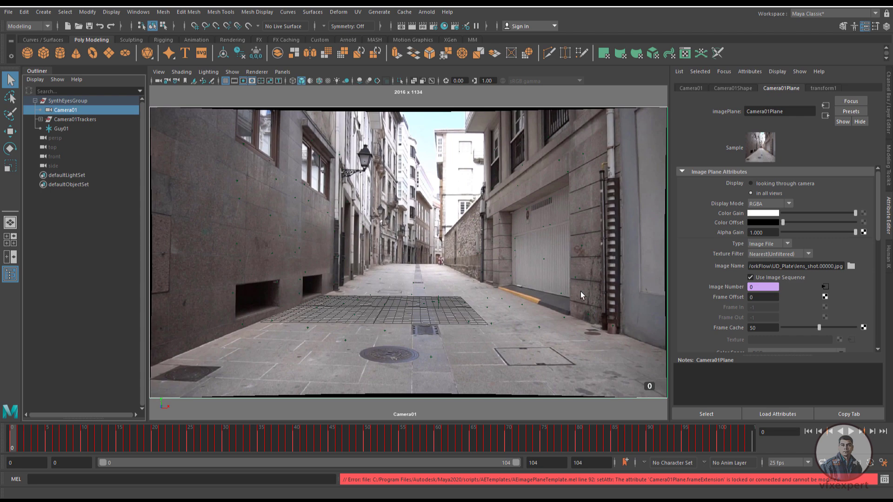
# Clear the selection and play the shot through Camera01 to check the track against the undistorted plate
pyautogui.click(75, 400)
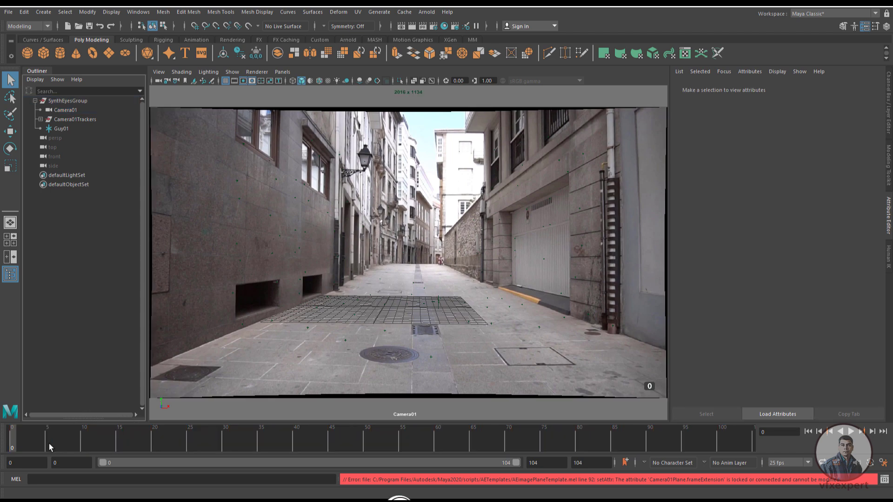
pyautogui.hotkey('alt', 'v')
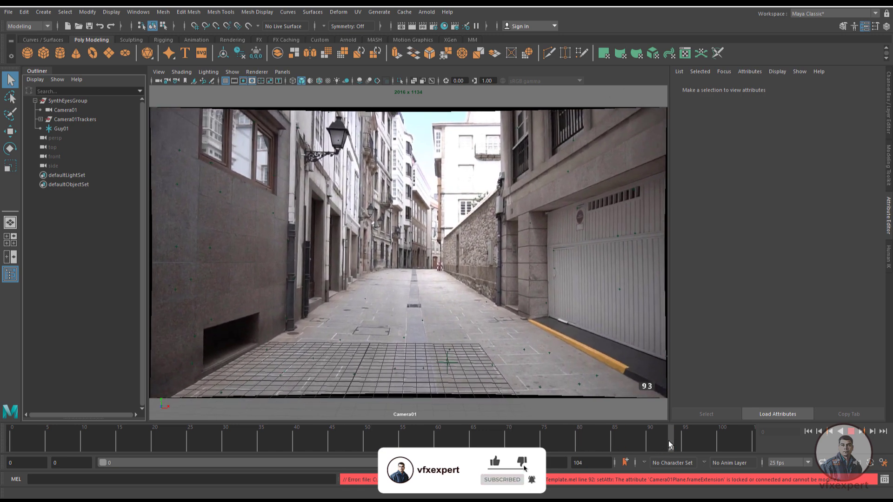
pyautogui.hotkey('alt', 'shift', 'v')
pyautogui.hotkey('alt', 'v')
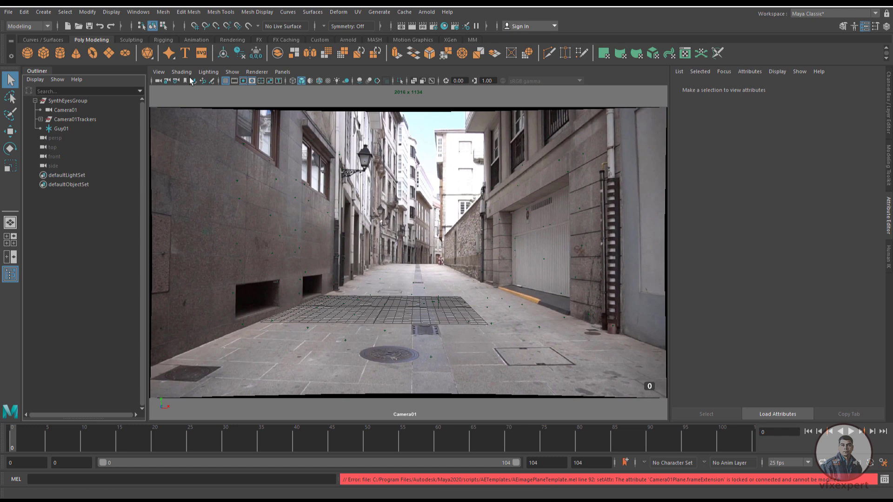
# Place an enlarged polygon cube on the street, with its pivot at the front bottom-left corner and snapped to a tracker point
pyautogui.click(44, 54)
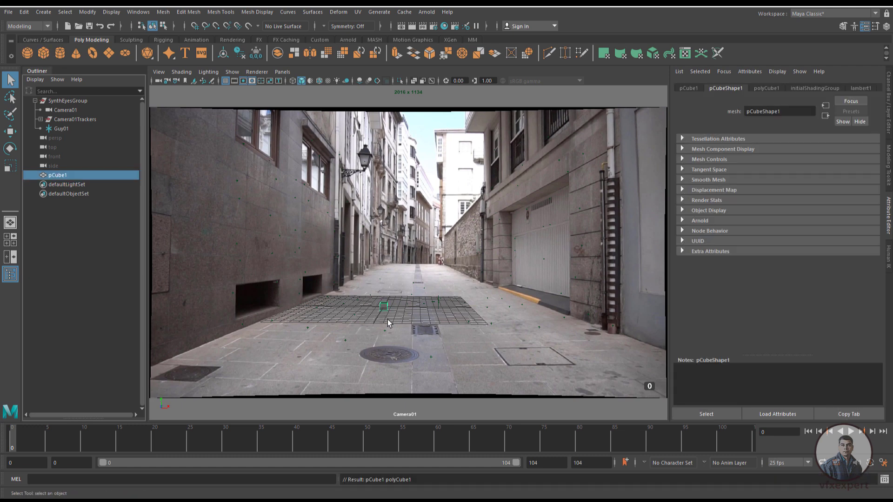
pyautogui.press('r')
pyautogui.moveTo(384, 307); pyautogui.dragTo(416, 350)
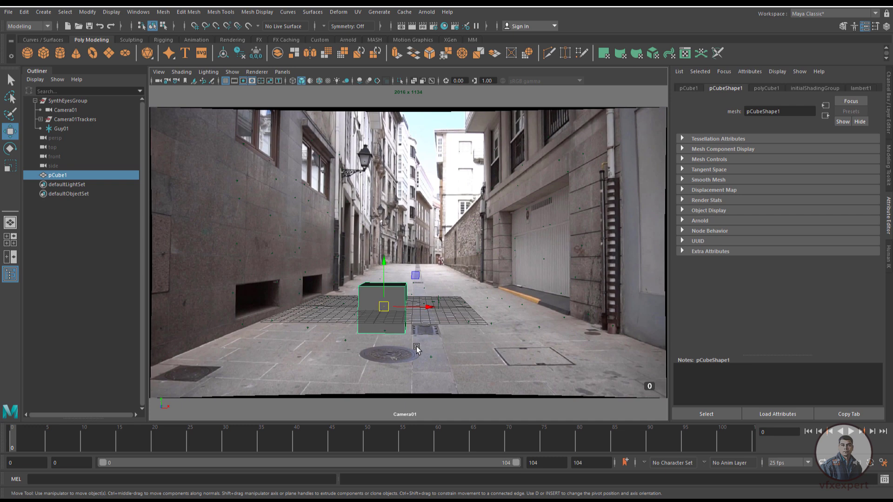
pyautogui.press('d')
pyautogui.moveTo(382, 308); pyautogui.dragTo(415, 304)
pyautogui.press('d')
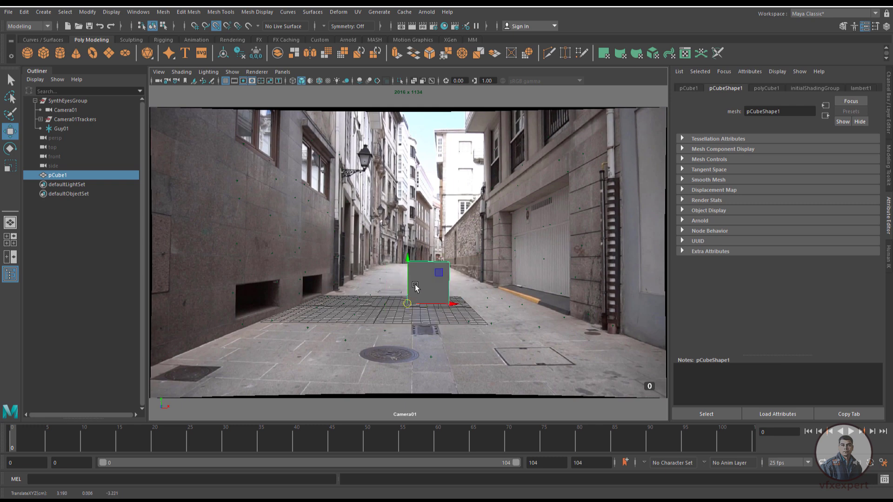
pyautogui.click(469, 290)
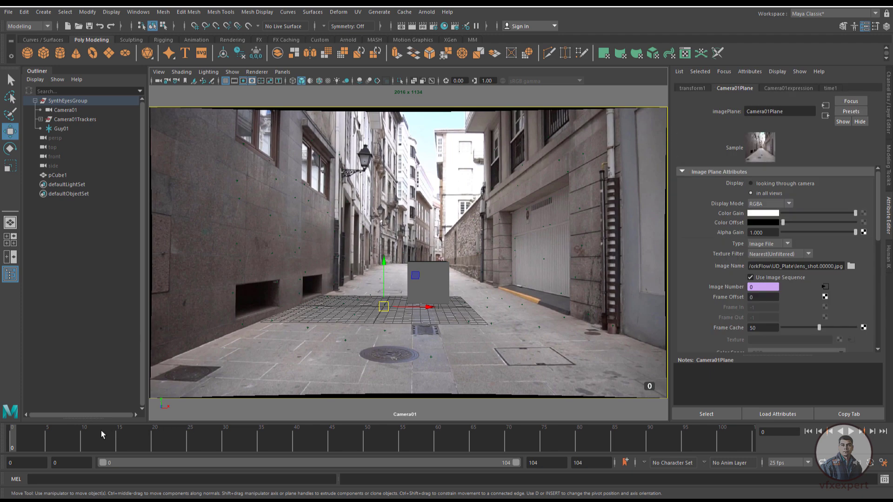
# Play the shot through Camera01 to check how the cube sticks to the street, and return to frame 0
pyautogui.hotkey('alt', 'v')
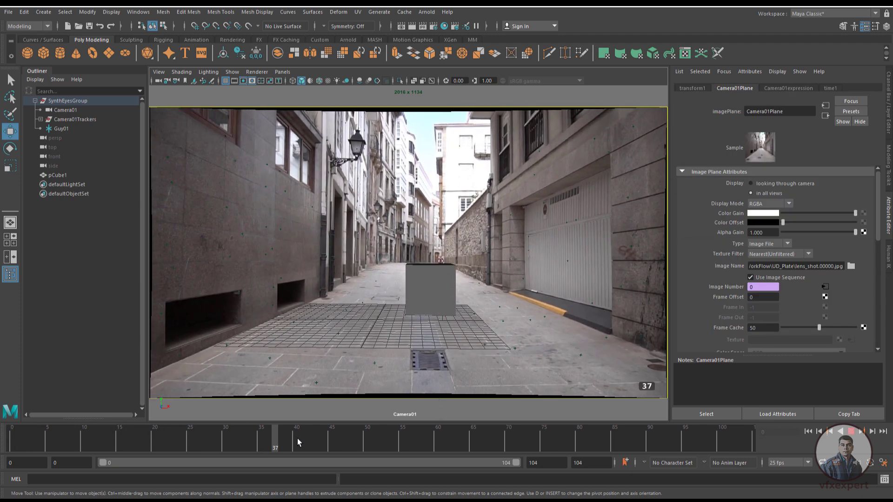
pyautogui.moveTo(413, 436); pyautogui.dragTo(1, 443)
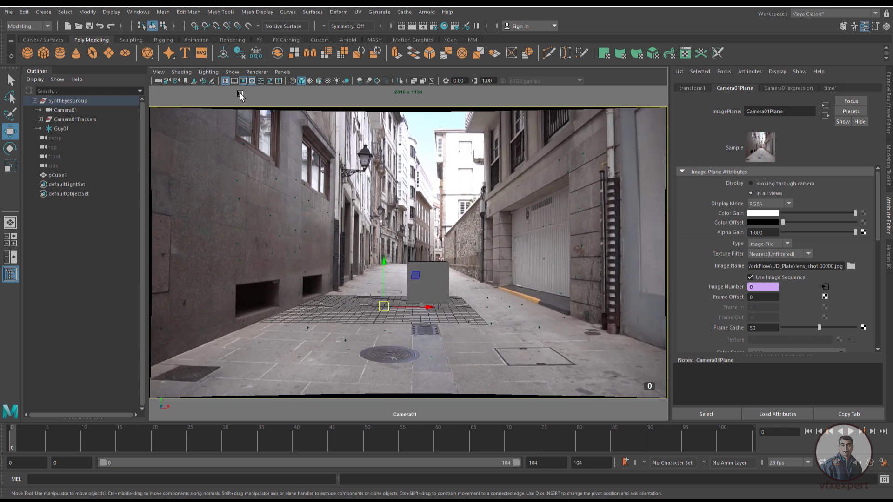
# Create a polygon plane in the persp view and scale it up uniformly to cover the ground around the cube and camera
pyautogui.click(283, 72)
pyautogui.moveTo(325, 86)
pyautogui.click(390, 94)
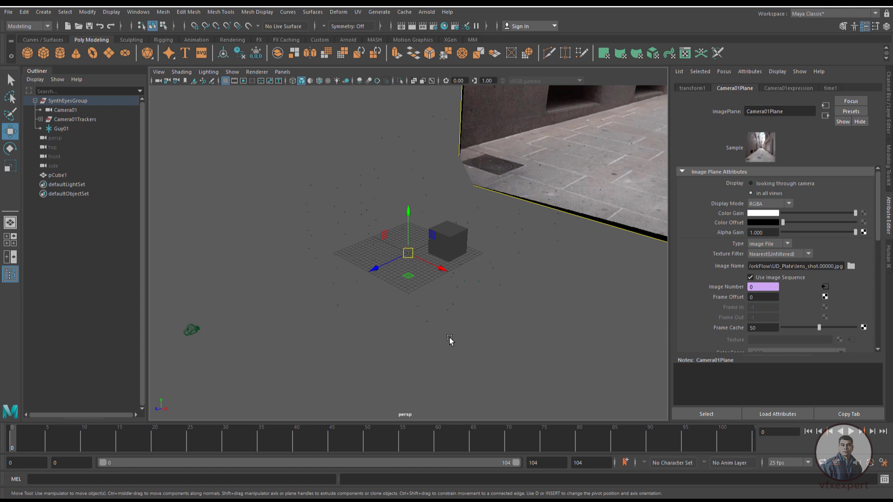
pyautogui.keyDown('alt'); pyautogui.moveTo(449, 341); pyautogui.dragTo(480, 343); pyautogui.keyUp('alt')
pyautogui.click(110, 53)
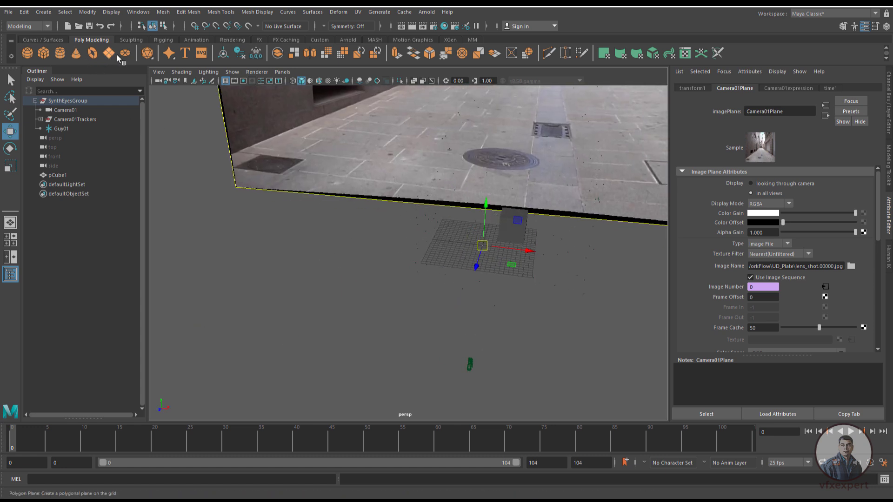
pyautogui.press('r')
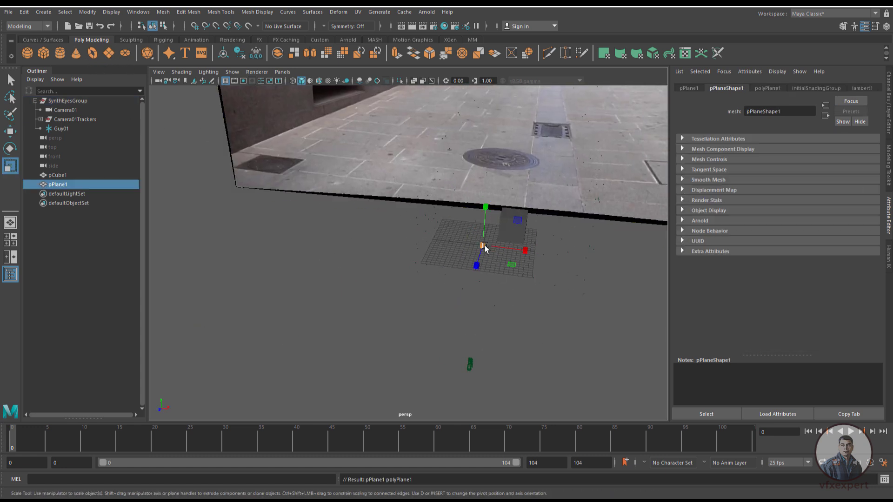
pyautogui.moveTo(482, 245); pyautogui.dragTo(889, 463)
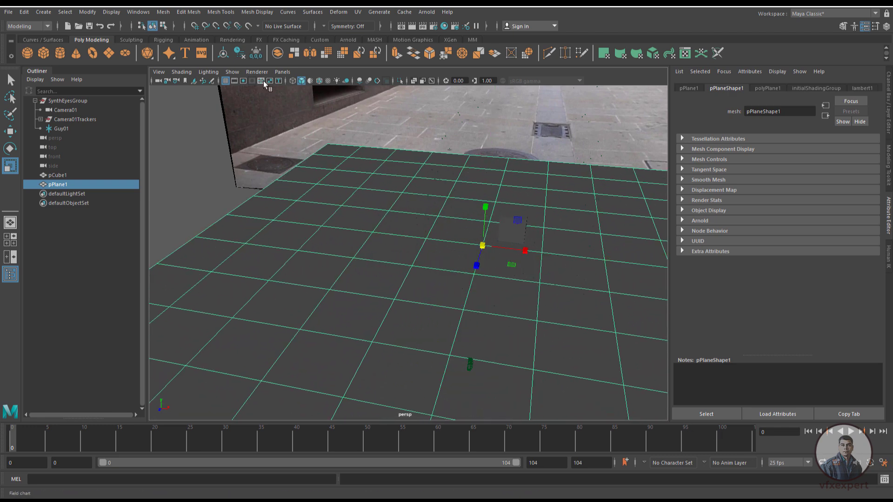
# Look through Camera01 in wireframe display and deselect the ground plane
pyautogui.click(282, 72)
pyautogui.moveTo(356, 82)
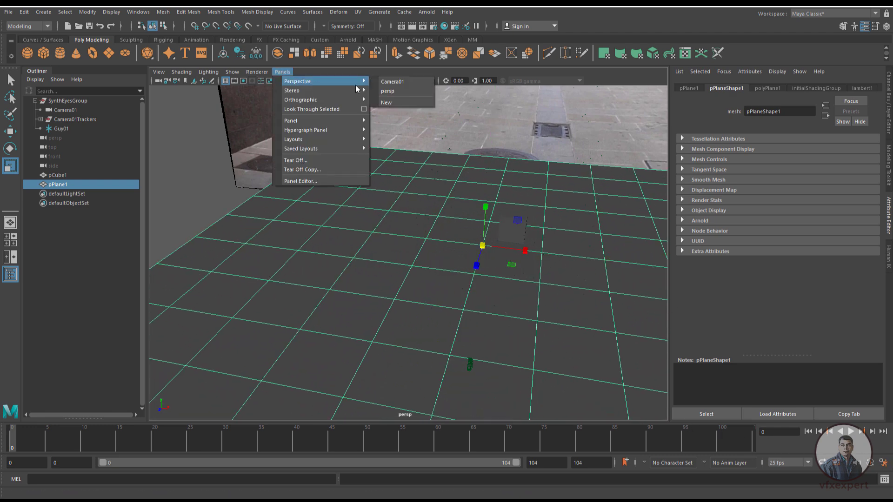
pyautogui.click(392, 82)
pyautogui.press('4')
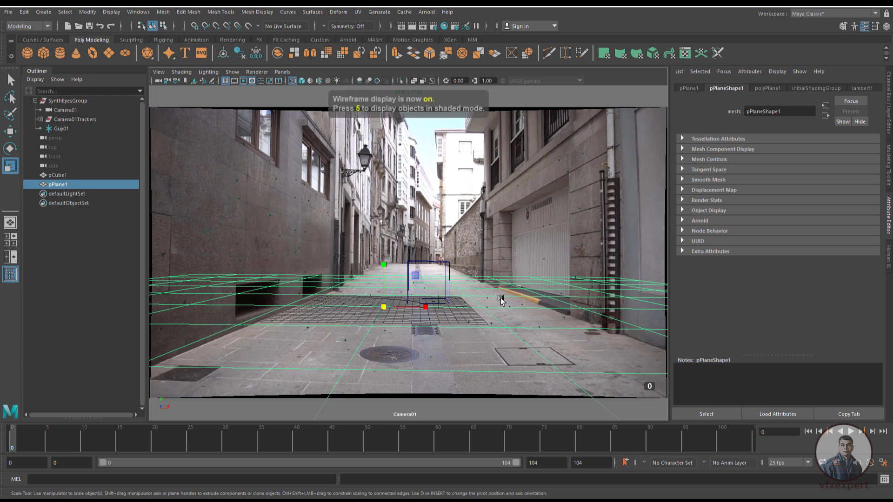
pyautogui.click(386, 232)
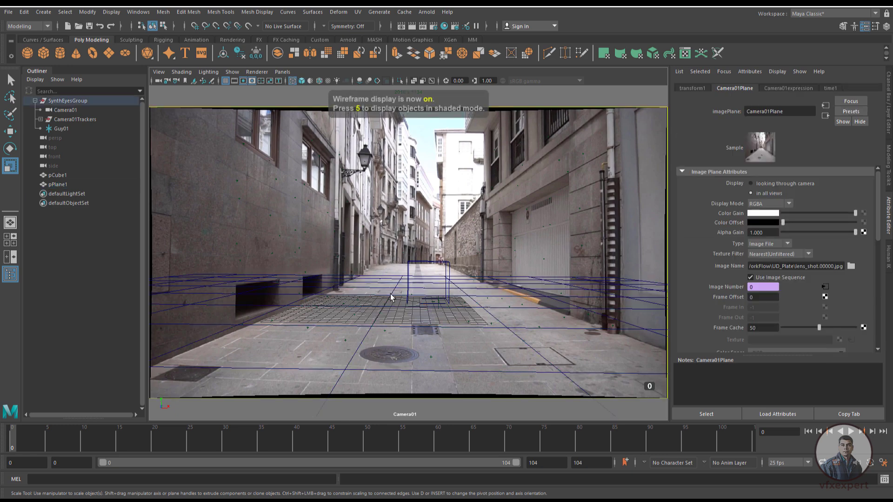
# Play the shot through Camera01 with nothing selected to check the wireframe plane and cube against the undistorted plate
pyautogui.moveTo(32, 439); pyautogui.dragTo(2, 459)
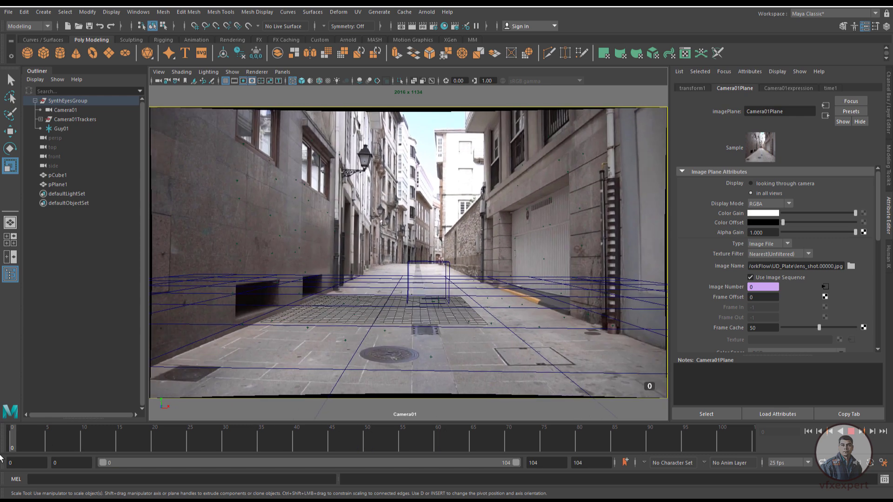
pyautogui.click(545, 360)
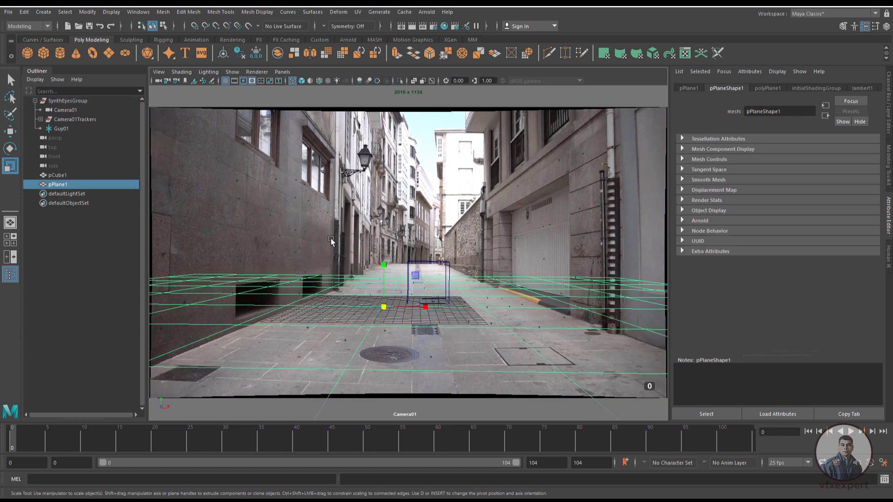
pyautogui.click(377, 279)
pyautogui.click(386, 296)
pyautogui.moveTo(44, 443)
pyautogui.mouseDown()
pyautogui.moveTo(416, 436)
pyautogui.moveTo(565, 412)
pyautogui.moveTo(46, 413)
pyautogui.moveTo(1, 421)
pyautogui.mouseUp()
pyautogui.click(484, 256)
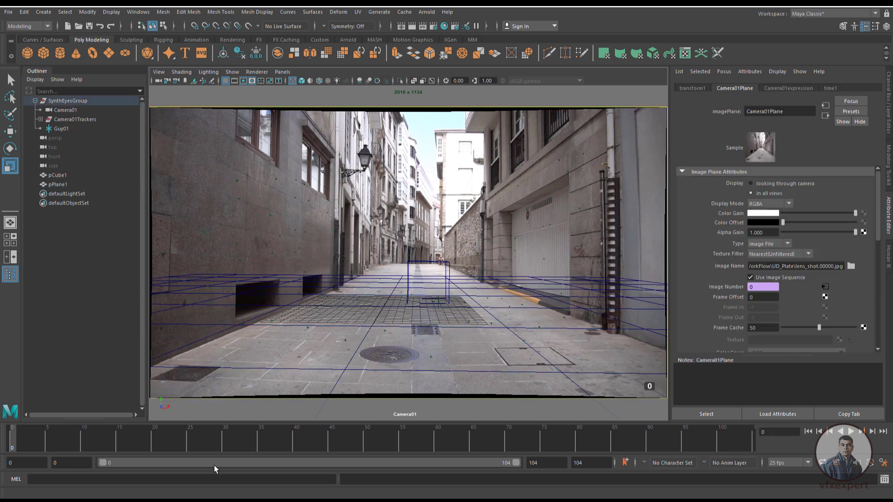
pyautogui.click(851, 432)
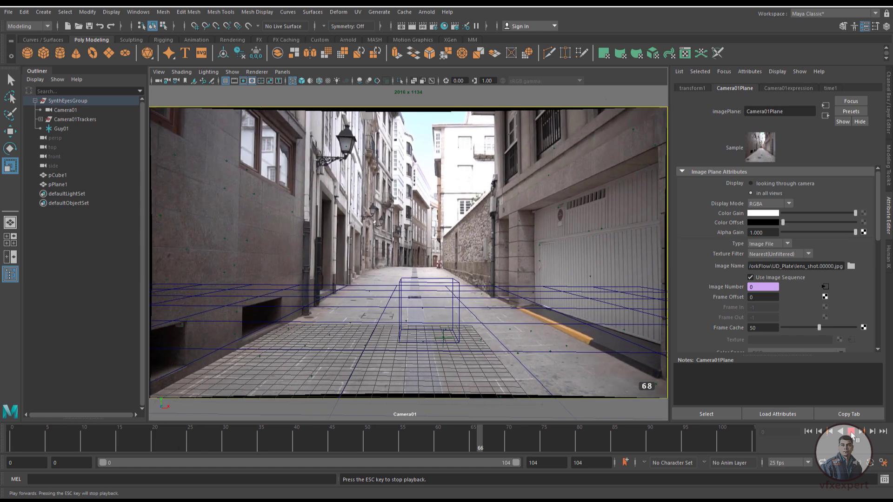
pyautogui.click(849, 431)
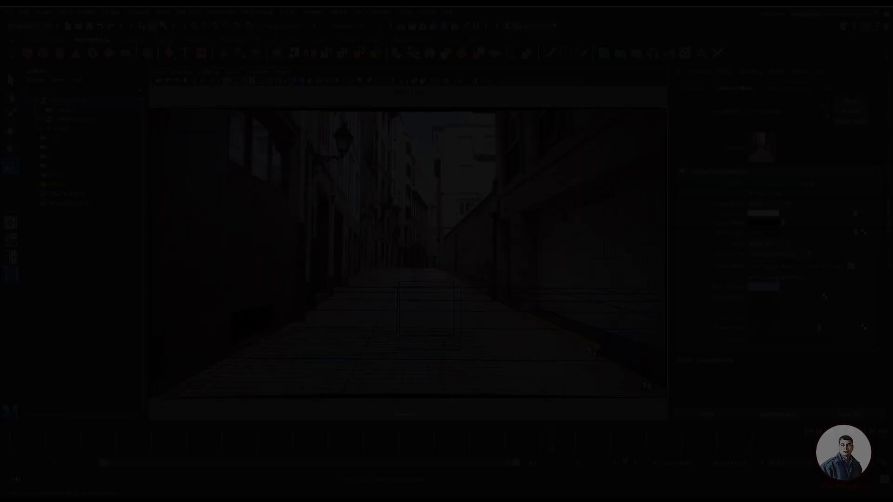